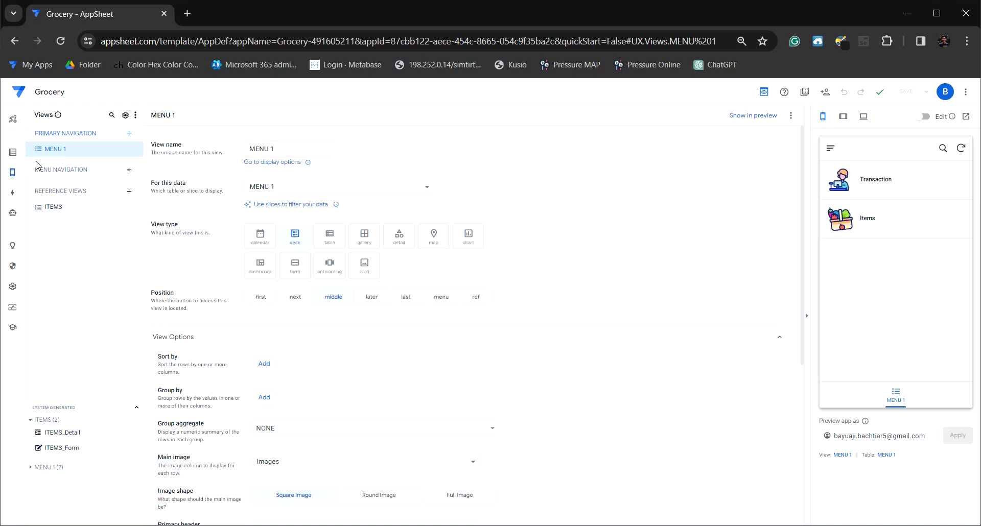
# Review the ITEMS table under Data and open its Grocery Google Sheet source
pyautogui.click(13, 156)
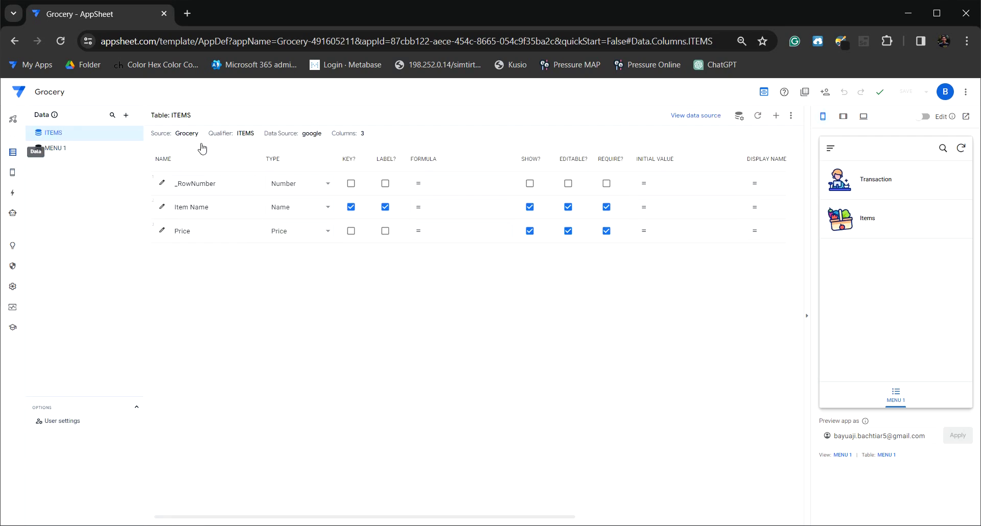
pyautogui.click(677, 122)
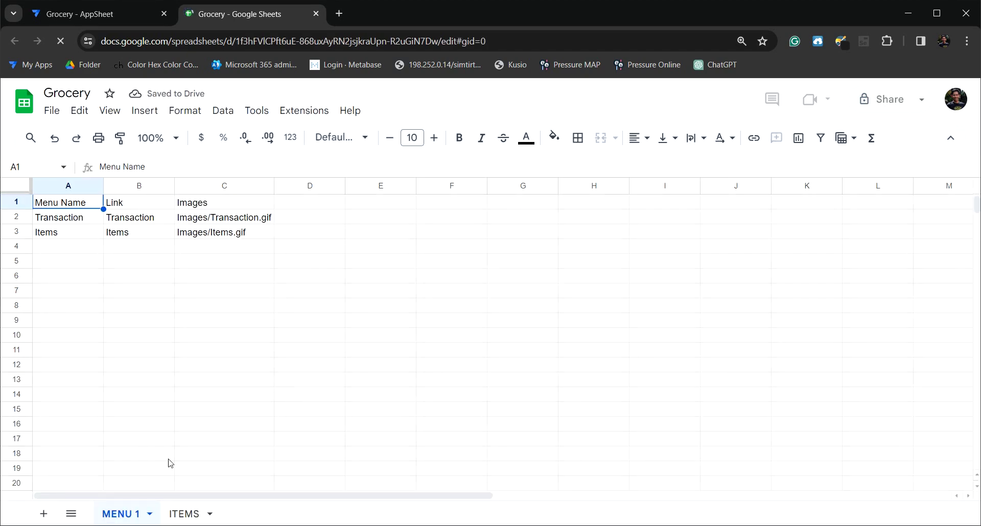
# Create a sheet named TRANSACTION and position its tab right after ITEMS
pyautogui.click(45, 513)
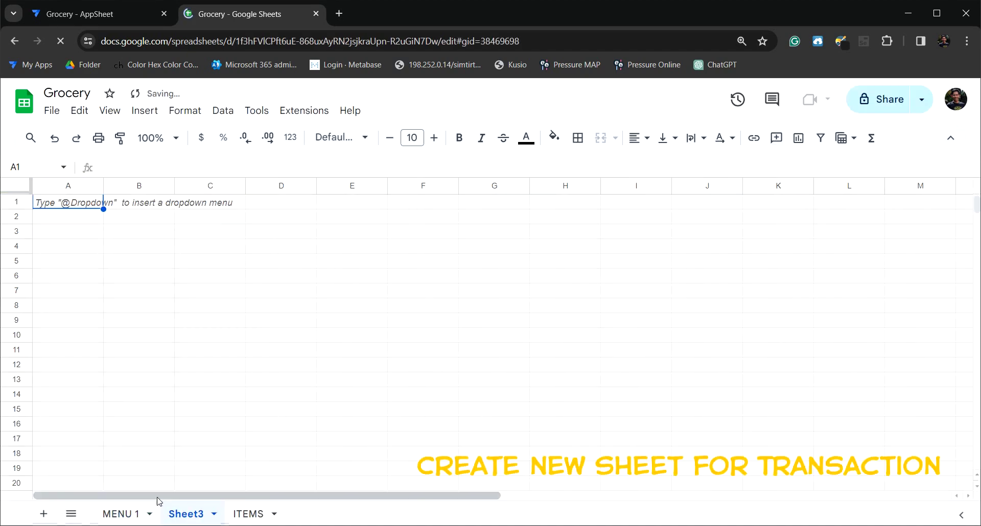
pyautogui.doubleClick(182, 514)
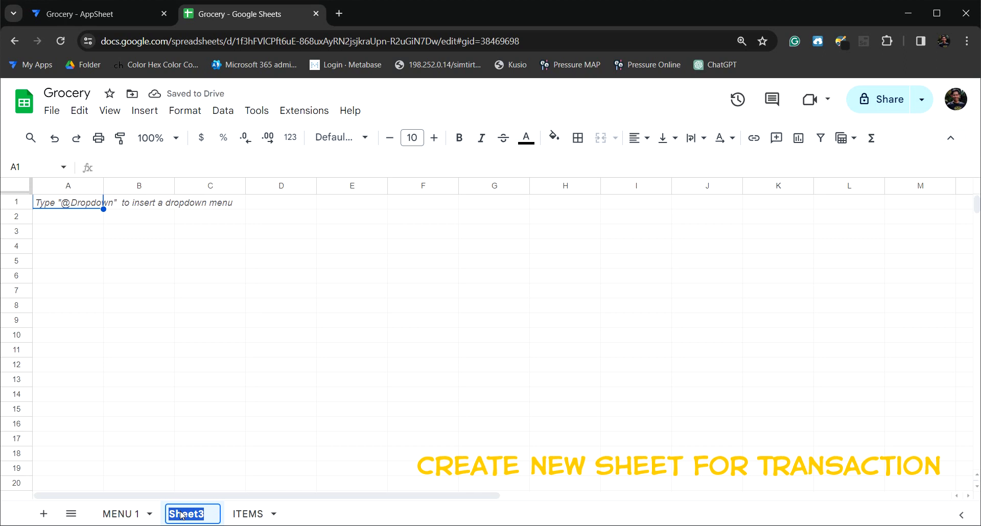
pyautogui.write('TR')
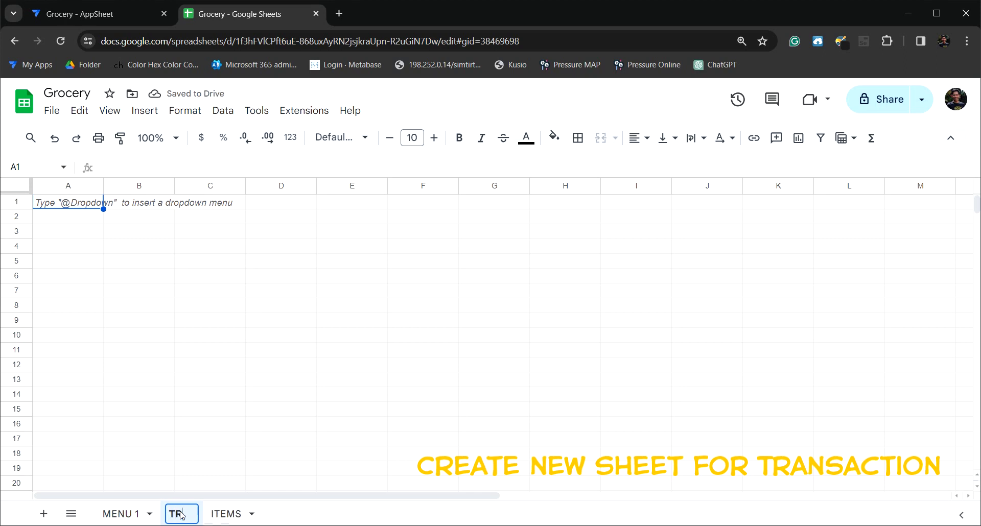
pyautogui.write('ANSACT')
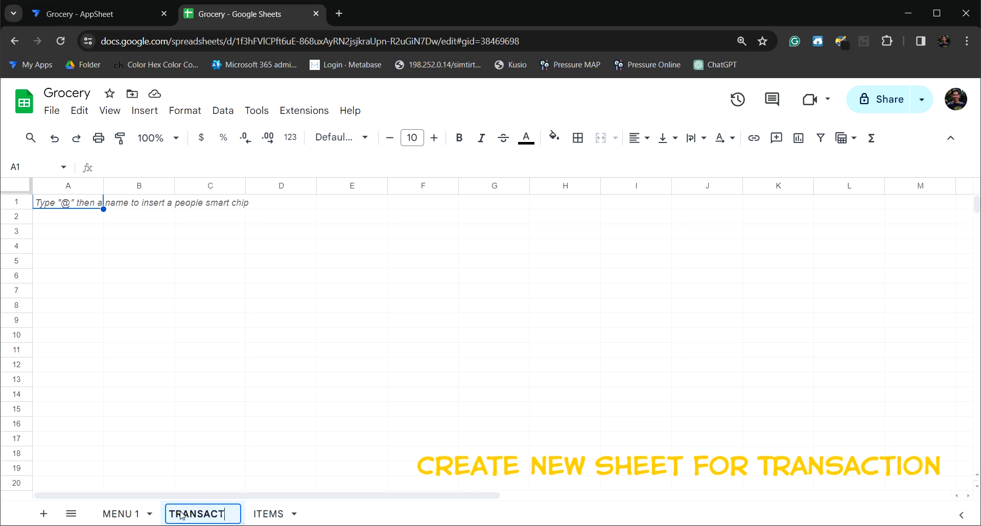
pyautogui.write('ION')
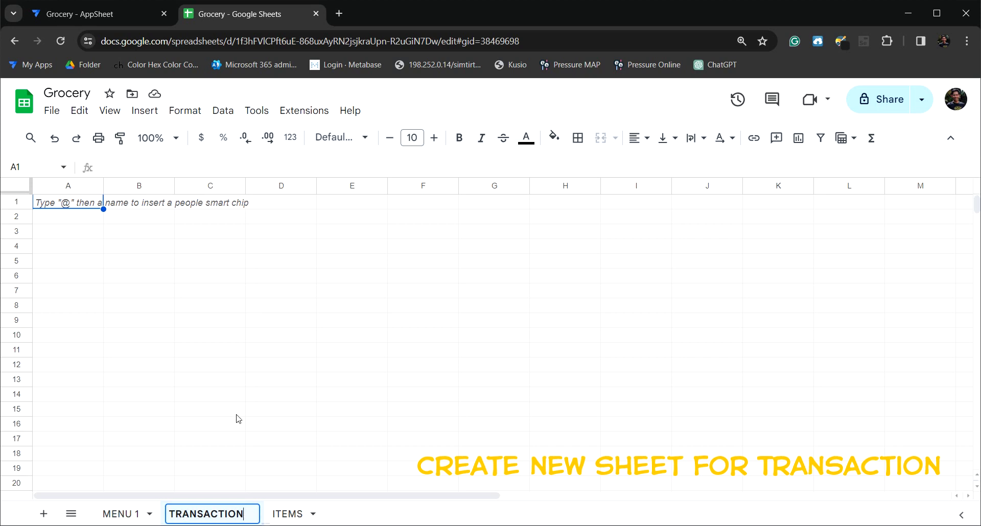
pyautogui.click(237, 415)
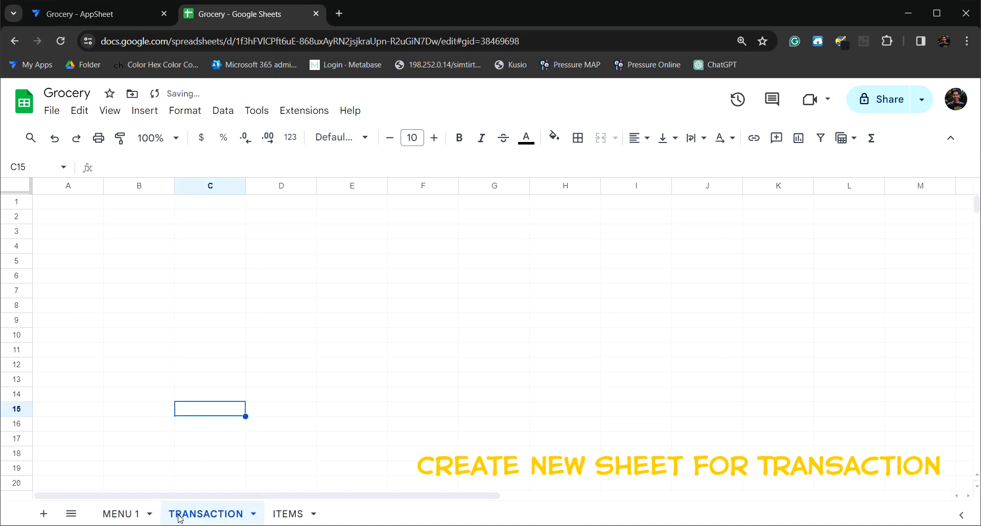
pyautogui.moveTo(180, 519); pyautogui.dragTo(264, 515)
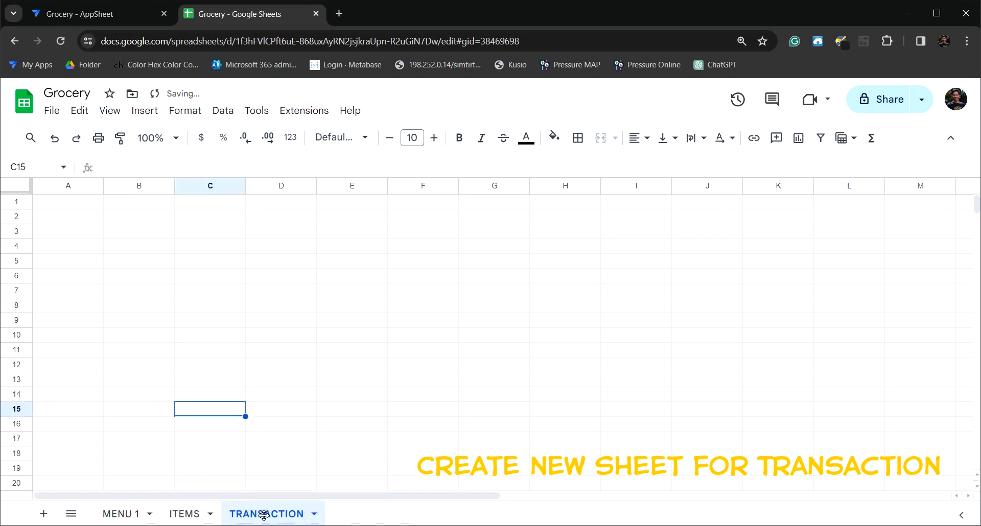
# Enter Id Transaction, Date and Total Transaction in A1:C1 and autofit column C
pyautogui.click(70, 208)
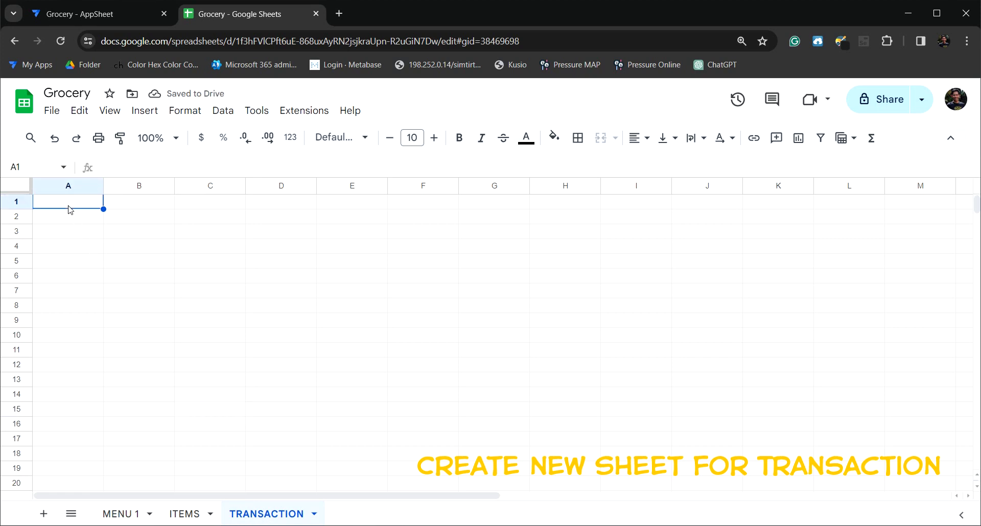
pyautogui.write('Id ')
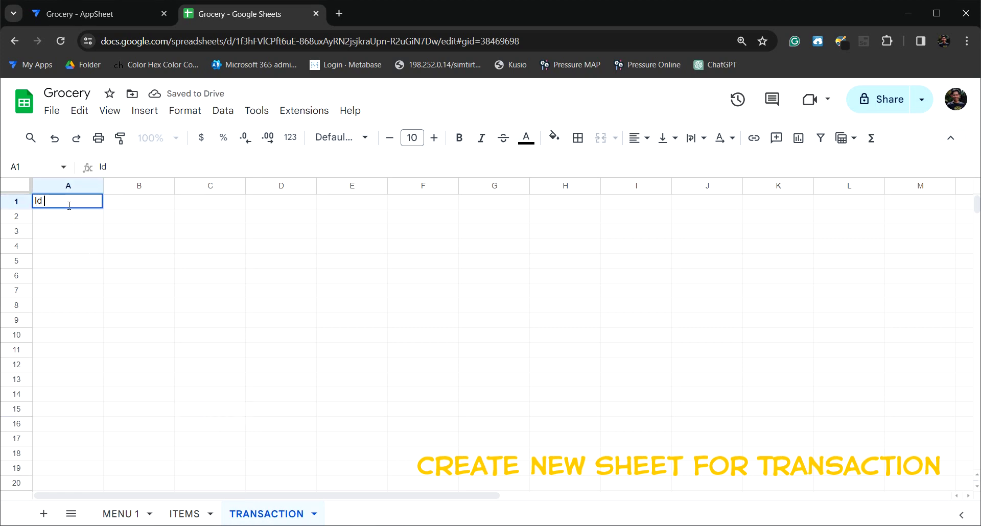
pyautogui.write('Transac')
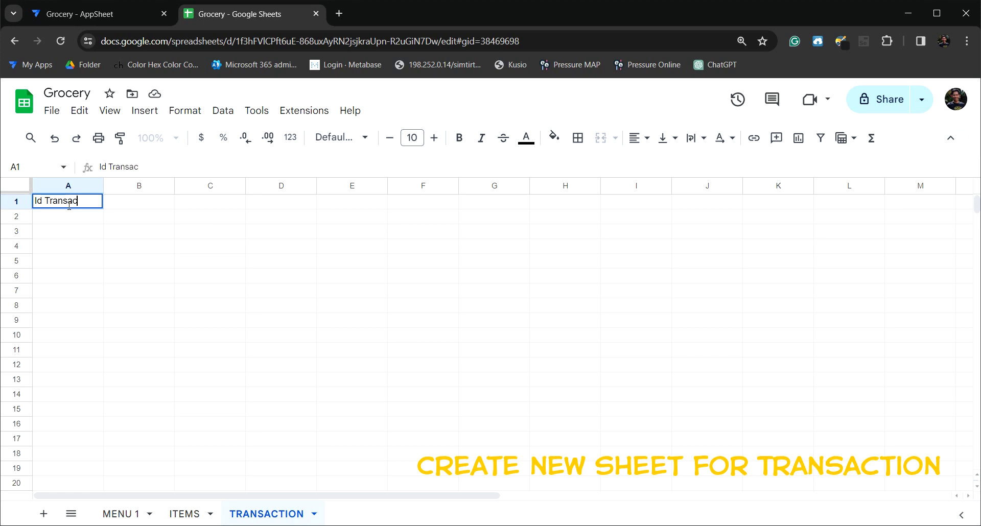
pyautogui.write('tion')
pyautogui.press('Tab')
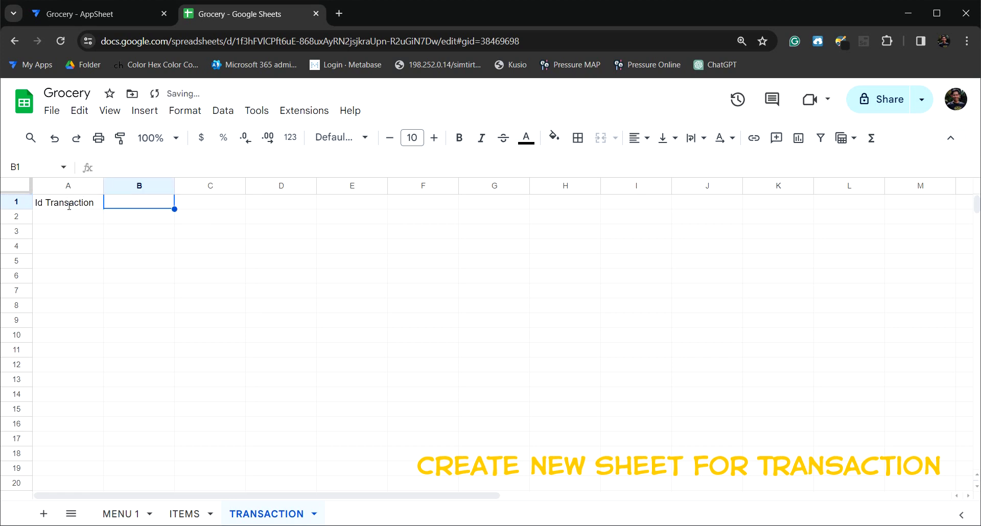
pyautogui.write('Date')
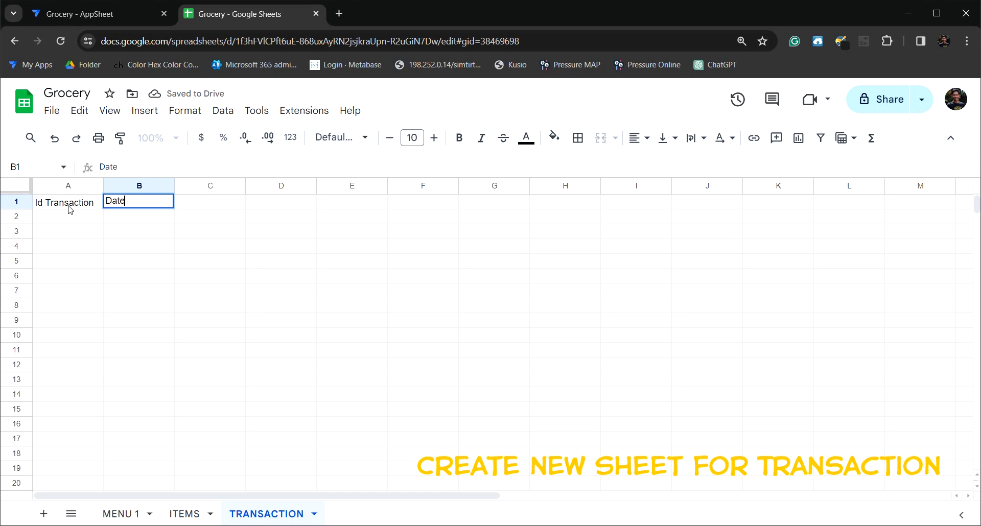
pyautogui.press('Tab')
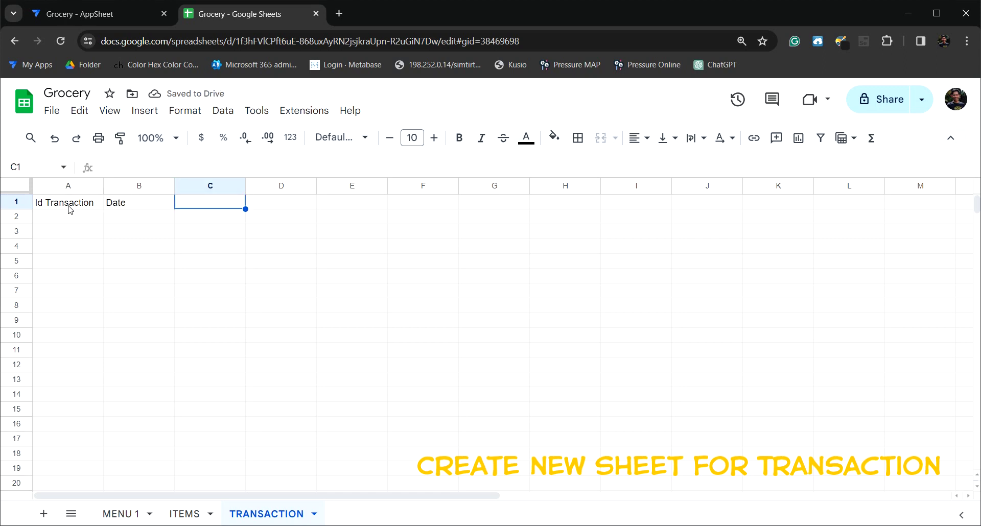
pyautogui.write('Total Tra')
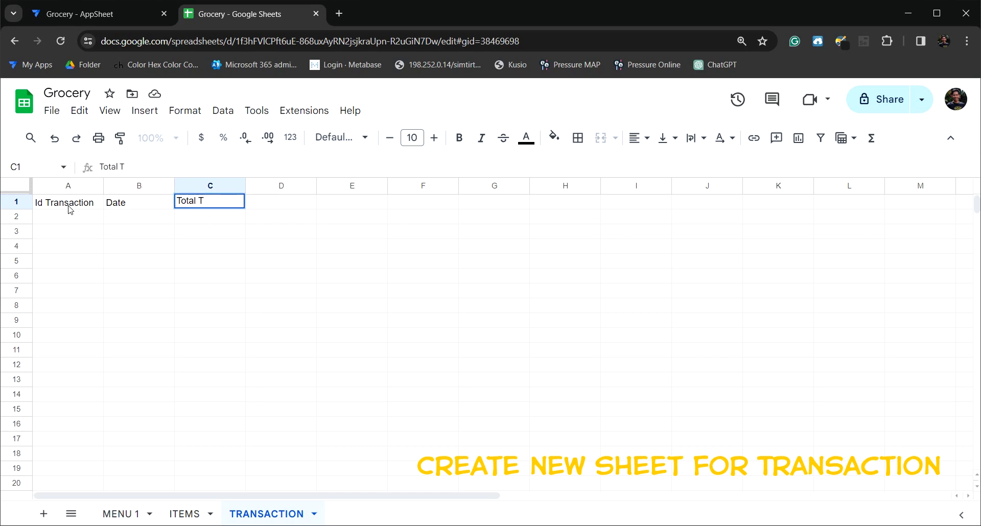
pyautogui.write('nsa')
pyautogui.write('ctio')
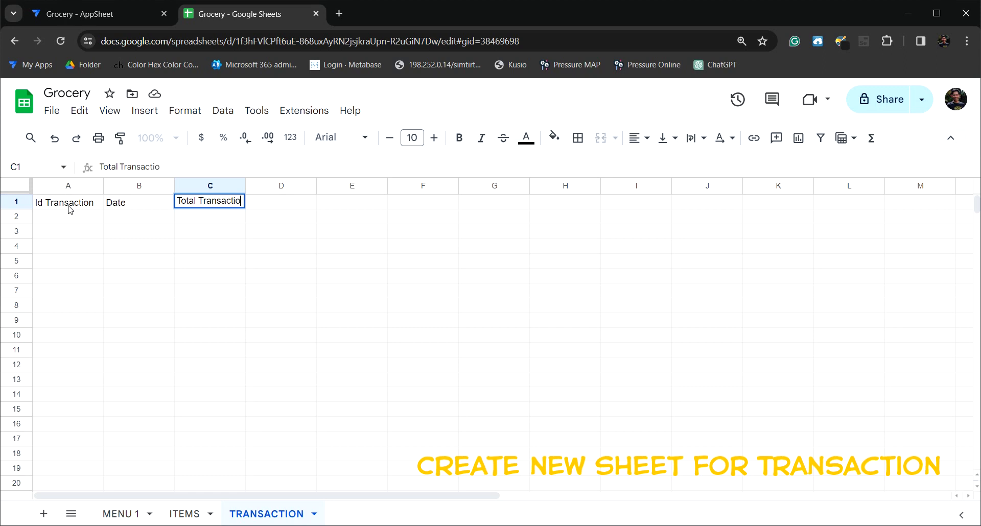
pyautogui.write('n')
pyautogui.press('Return')
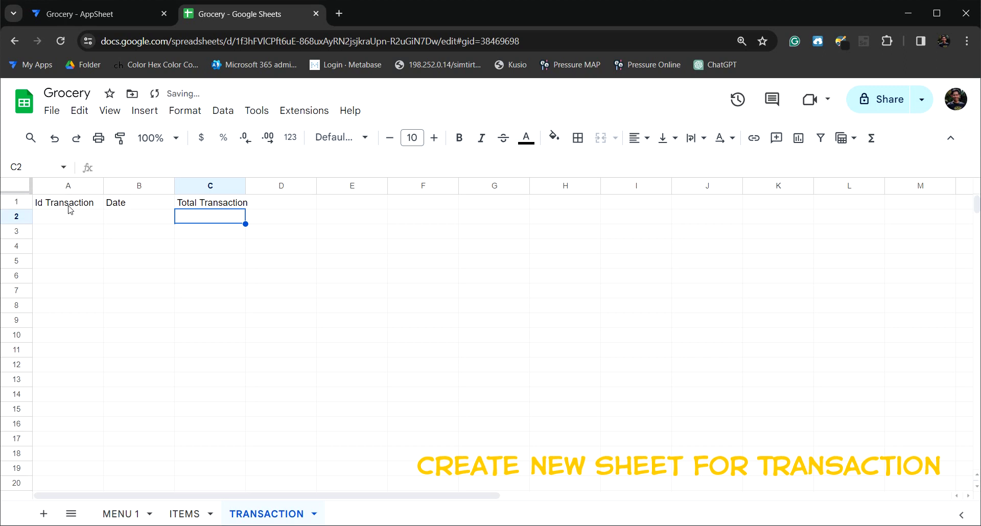
pyautogui.moveTo(247, 186); pyautogui.dragTo(251, 186)
pyautogui.click(283, 223)
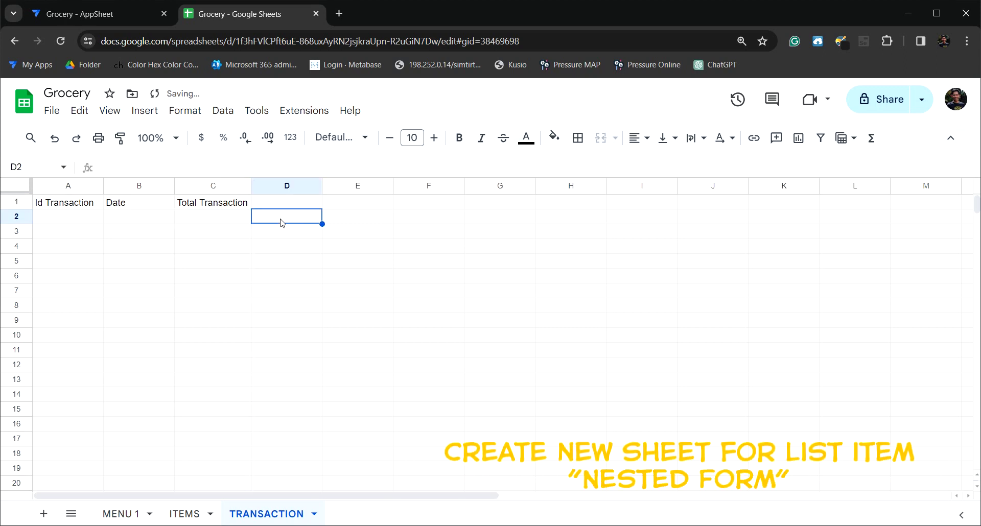
# Create a new sheet and name it LIST ITEM
pyautogui.click(46, 513)
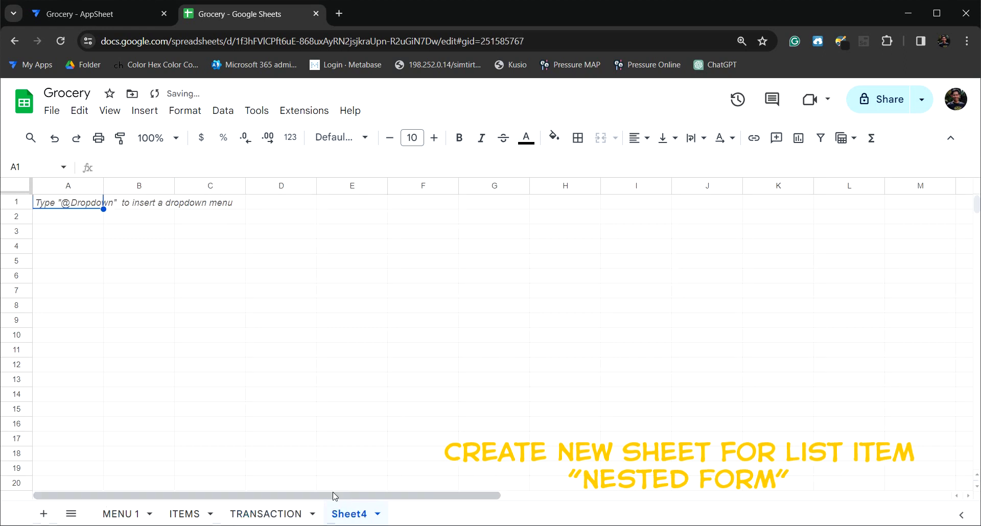
pyautogui.doubleClick(349, 514)
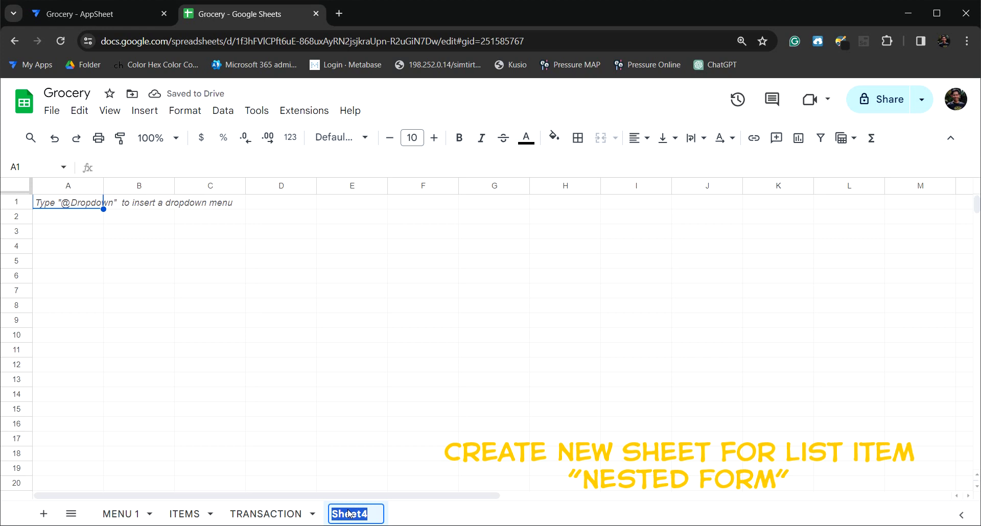
pyautogui.write('LIST ')
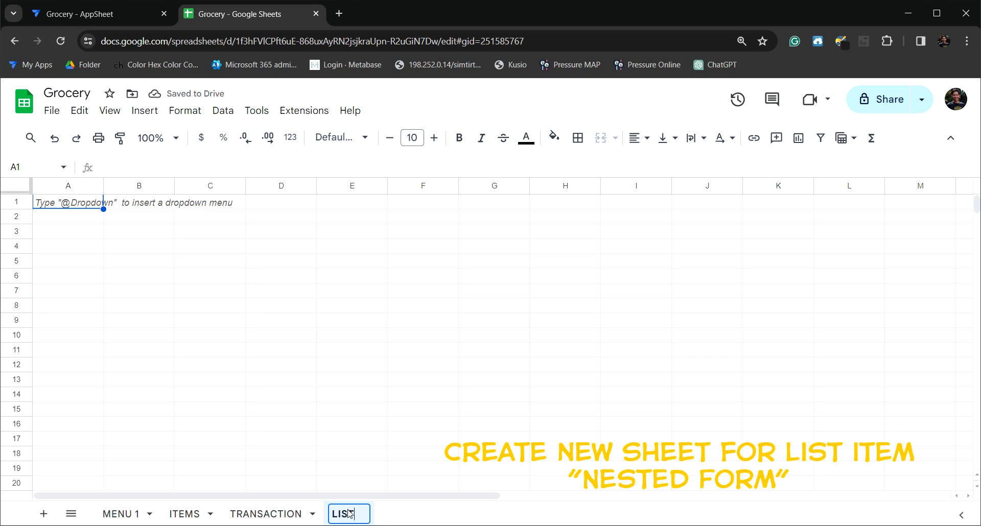
pyautogui.write('ITEM')
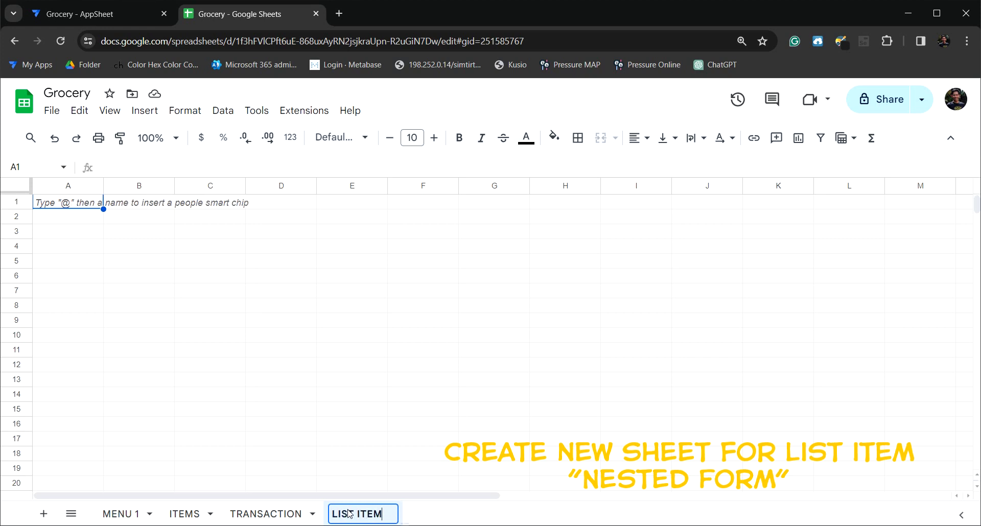
pyautogui.click(344, 429)
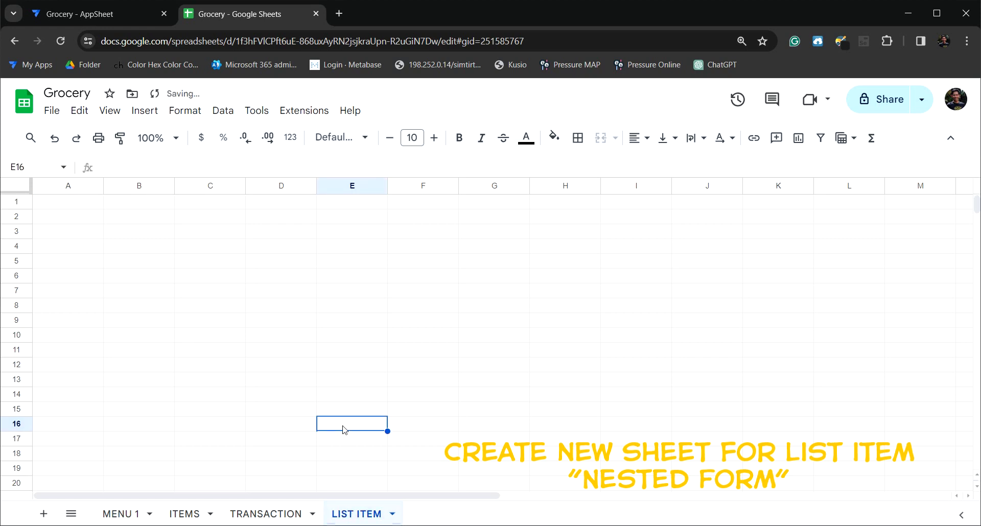
# Check the TRANSACTION sheet's Id Transaction header, then return to LIST ITEM
pyautogui.click(80, 205)
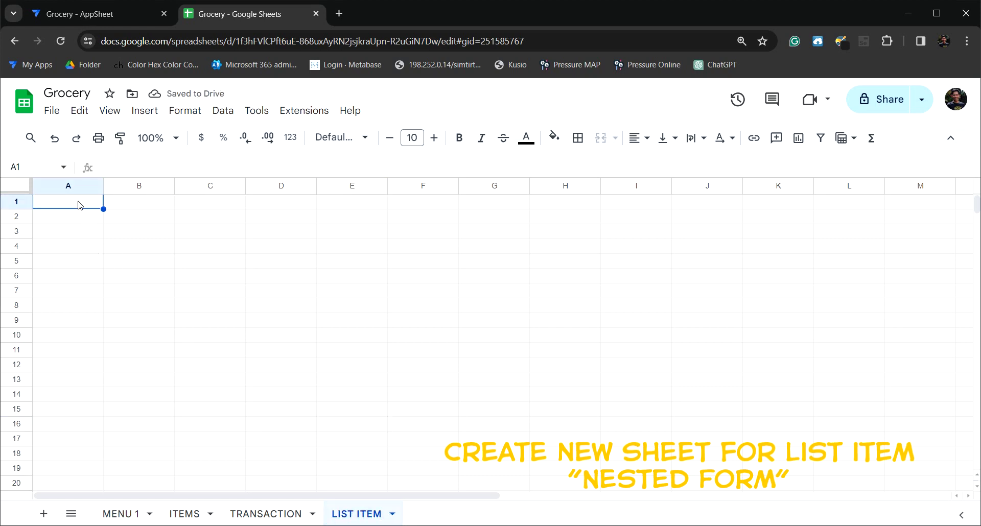
pyautogui.click(278, 514)
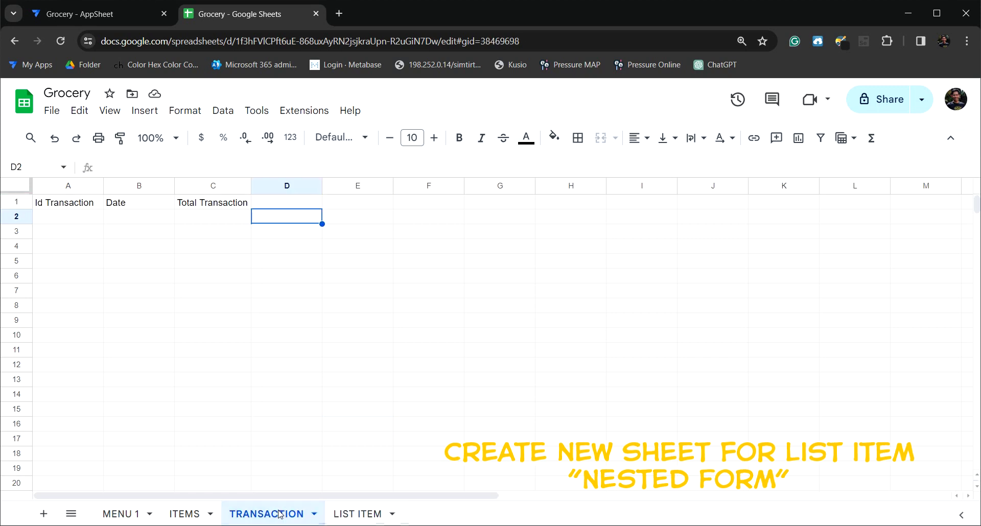
pyautogui.click(72, 204)
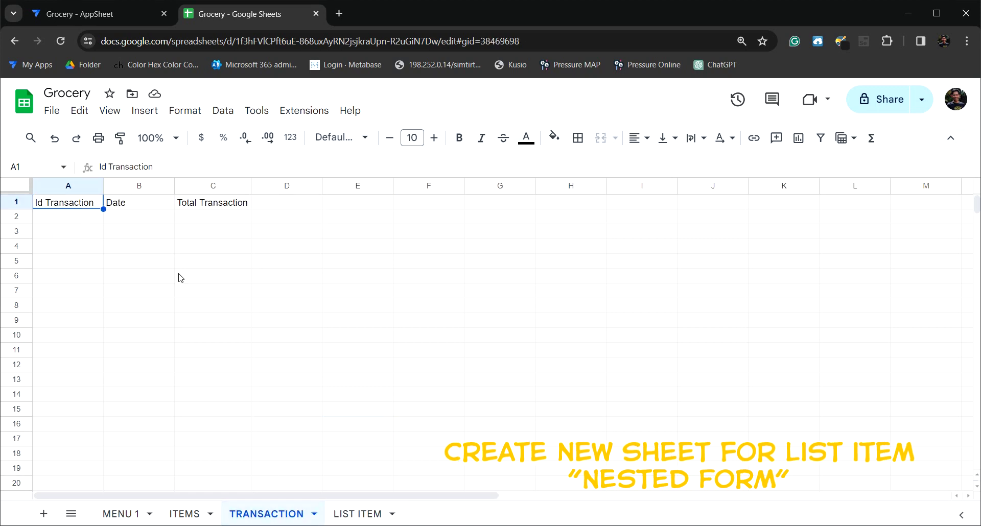
pyautogui.click(355, 508)
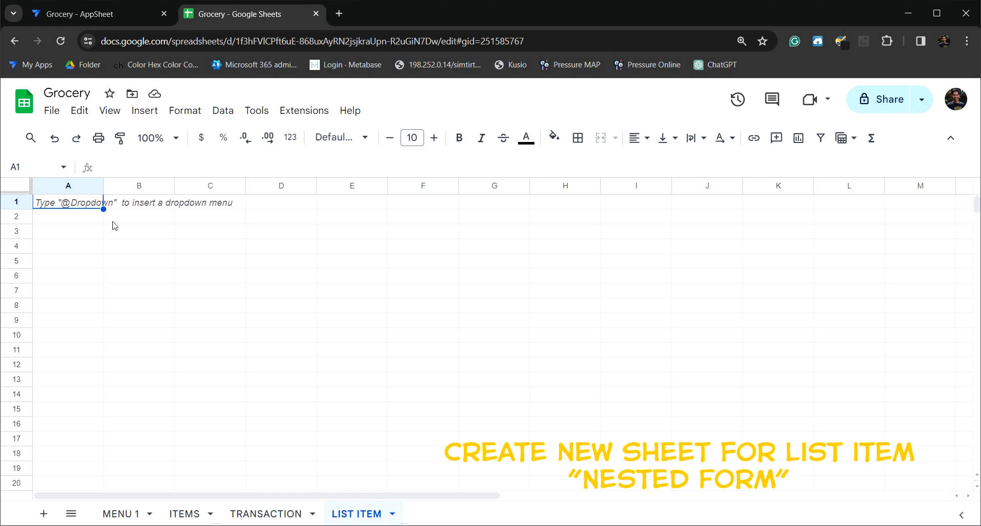
# Fill A1:D1 of LIST ITEM with Id Transaction, Id List, Item Name and Prices
pyautogui.press('Return')
pyautogui.write('Id Tra')
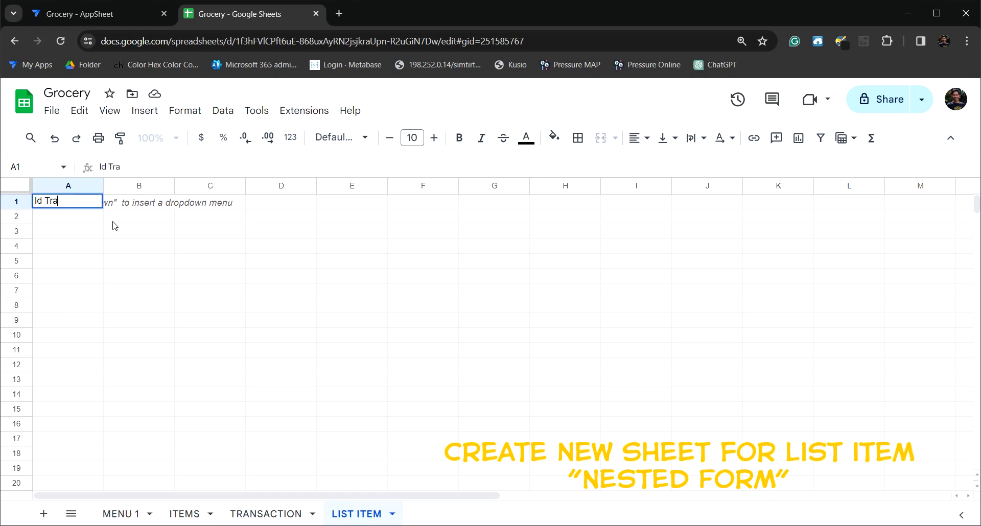
pyautogui.write('nsact')
pyautogui.write('ion')
pyautogui.press('Tab')
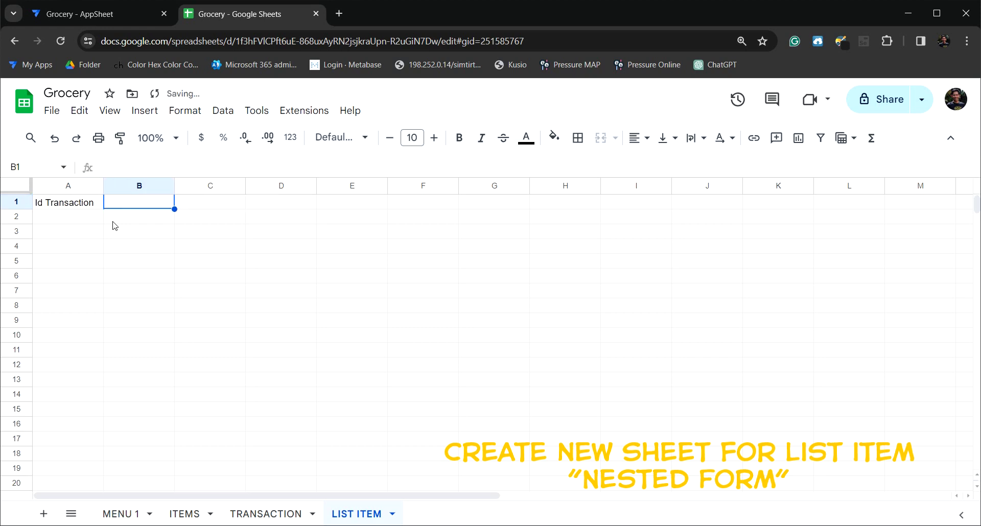
pyautogui.write('Id List')
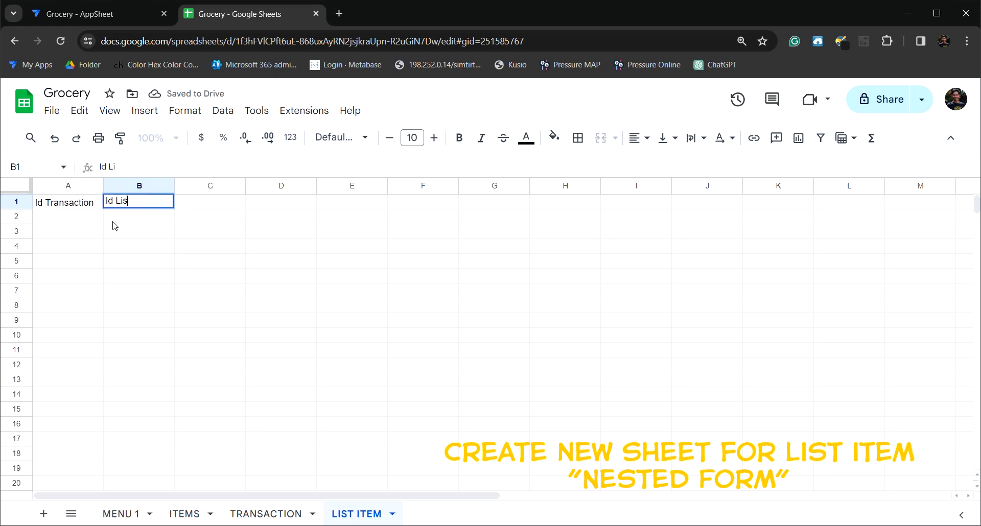
pyautogui.press('Tab')
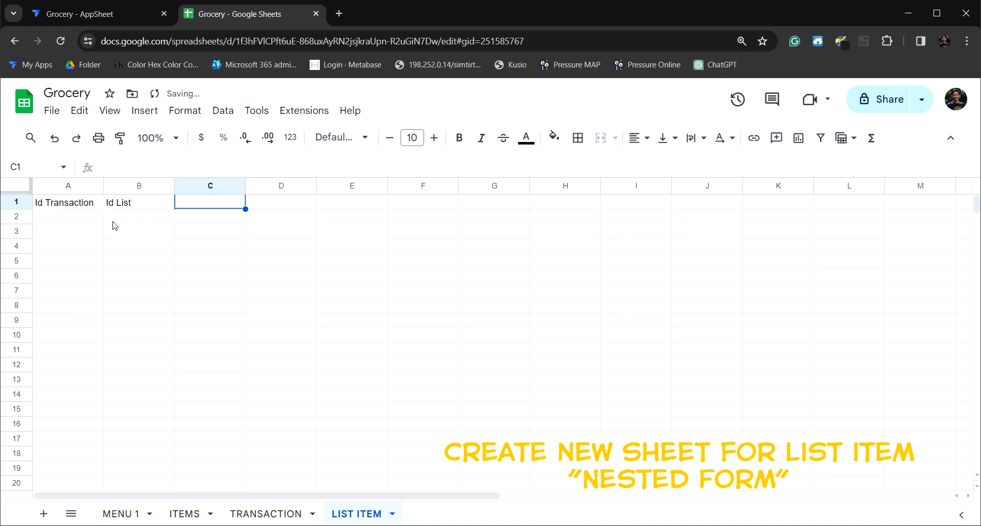
pyautogui.write('Item Na')
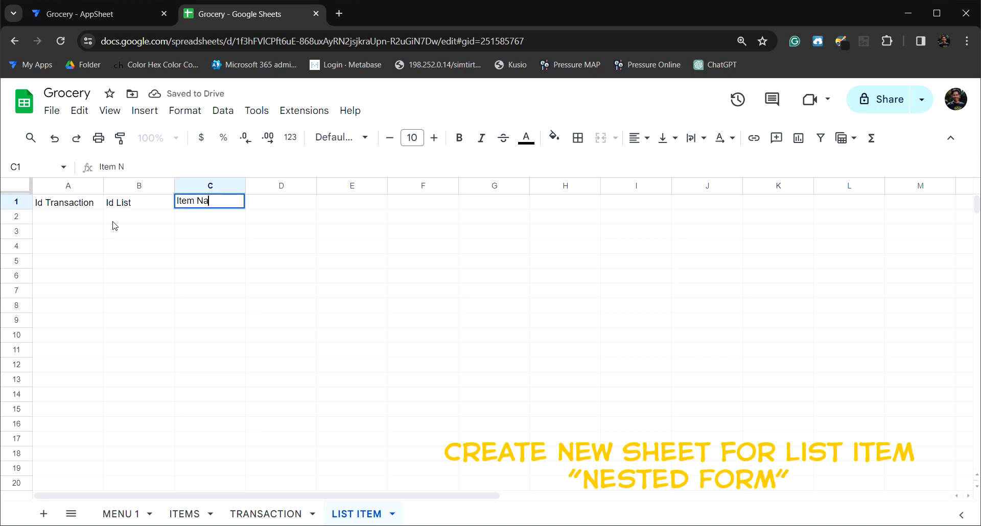
pyautogui.write('me')
pyautogui.press('Tab')
pyautogui.write('P')
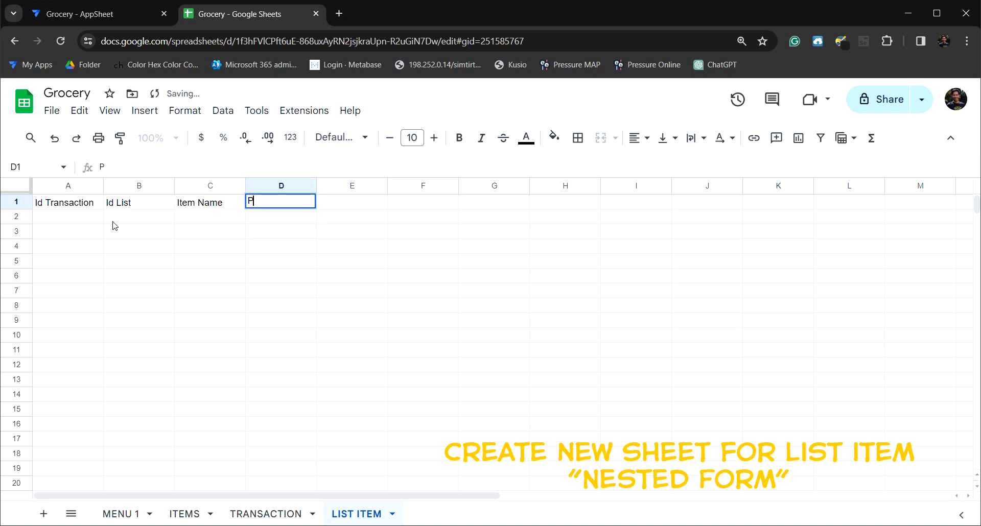
pyautogui.write('rices')
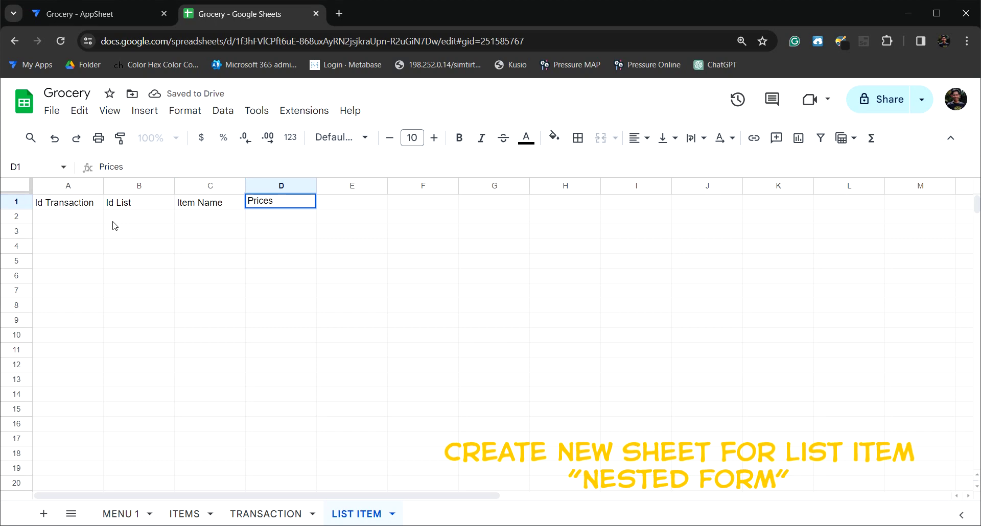
pyautogui.click(260, 311)
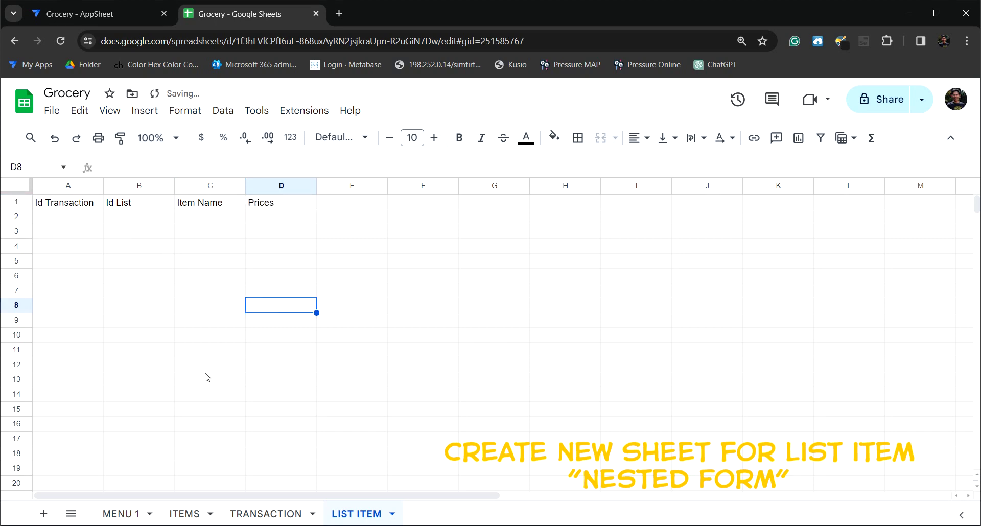
# Add the TRANSACTION worksheet from the Grocery Google Sheet as an AppSheet table
pyautogui.click(80, 17)
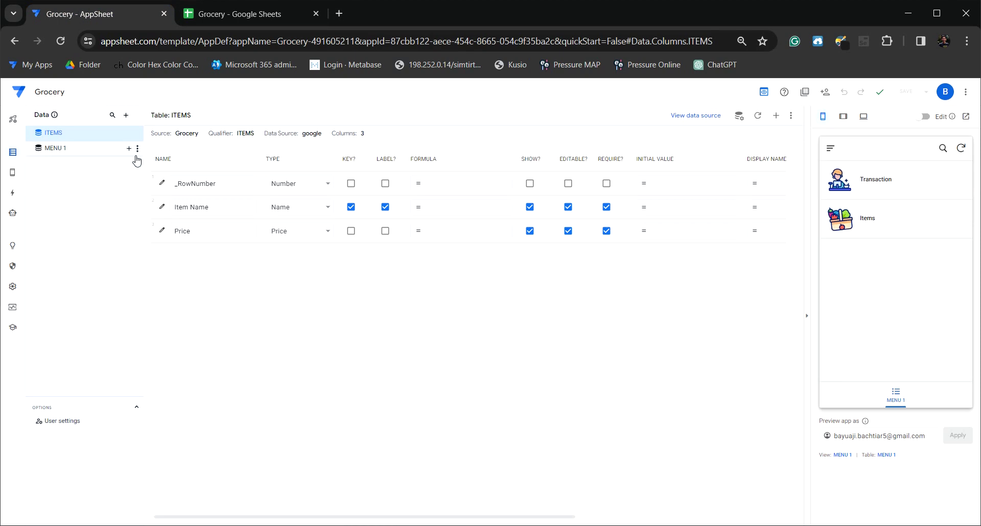
pyautogui.click(126, 115)
pyautogui.click(444, 174)
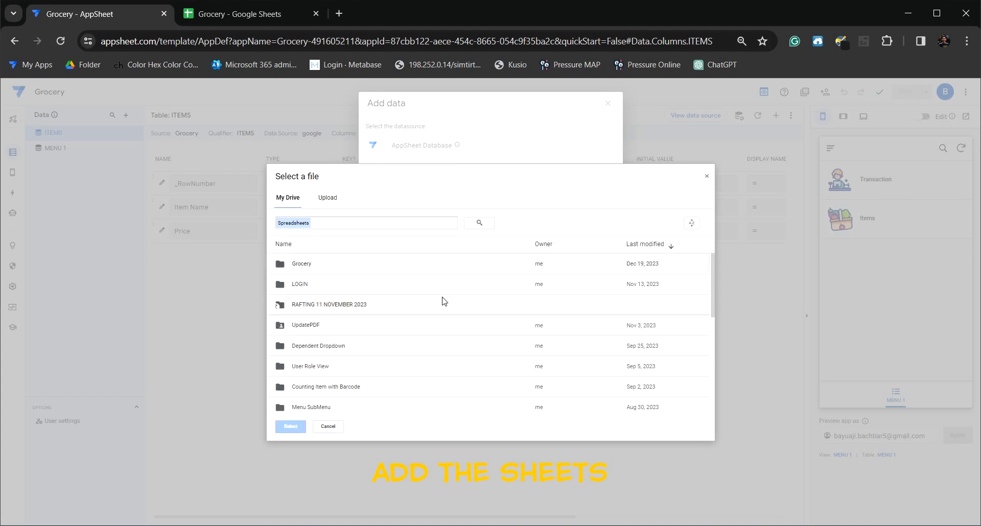
pyautogui.doubleClick(387, 271)
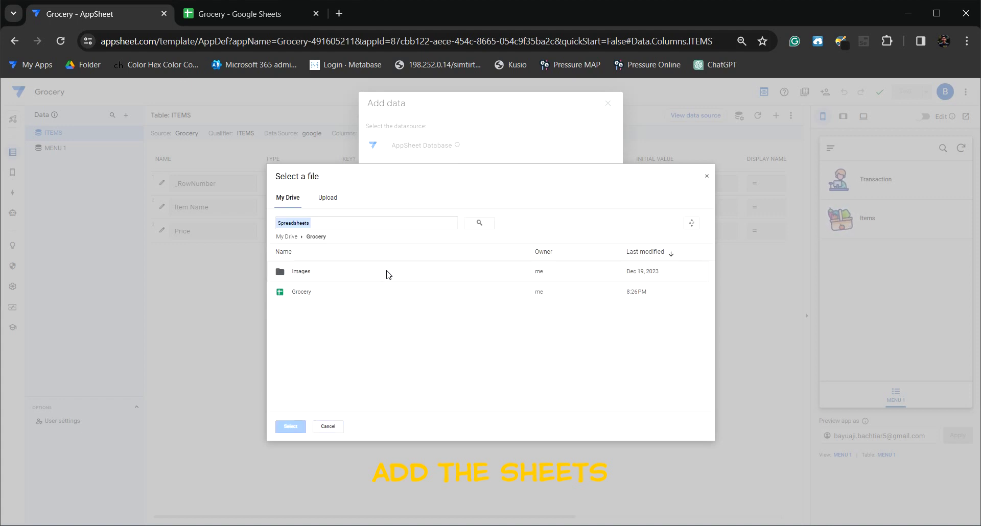
pyautogui.click(359, 294)
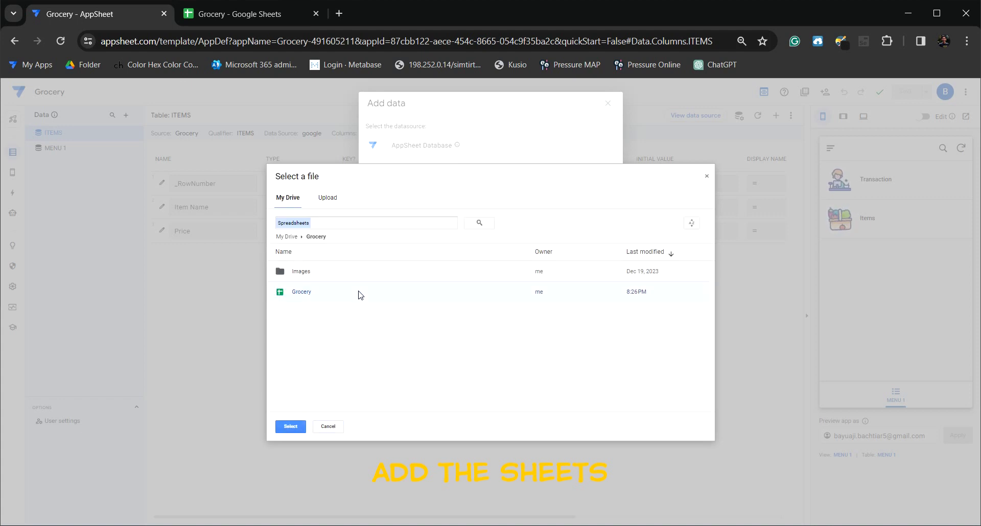
pyautogui.click(291, 427)
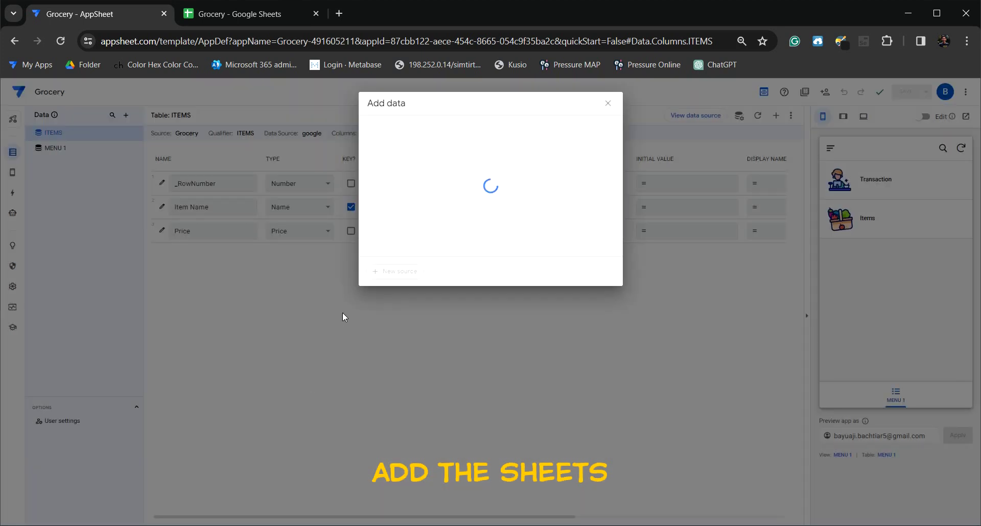
pyautogui.click(517, 174)
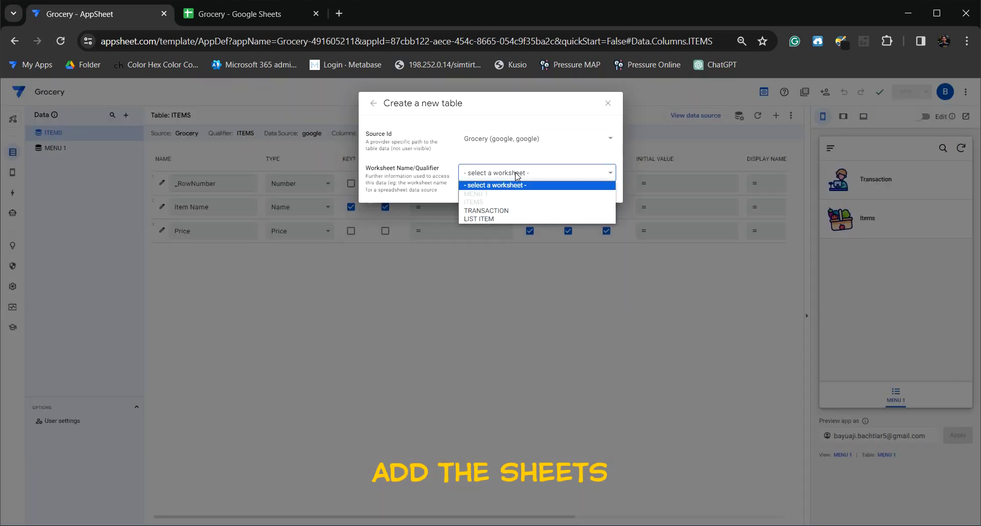
pyautogui.click(495, 210)
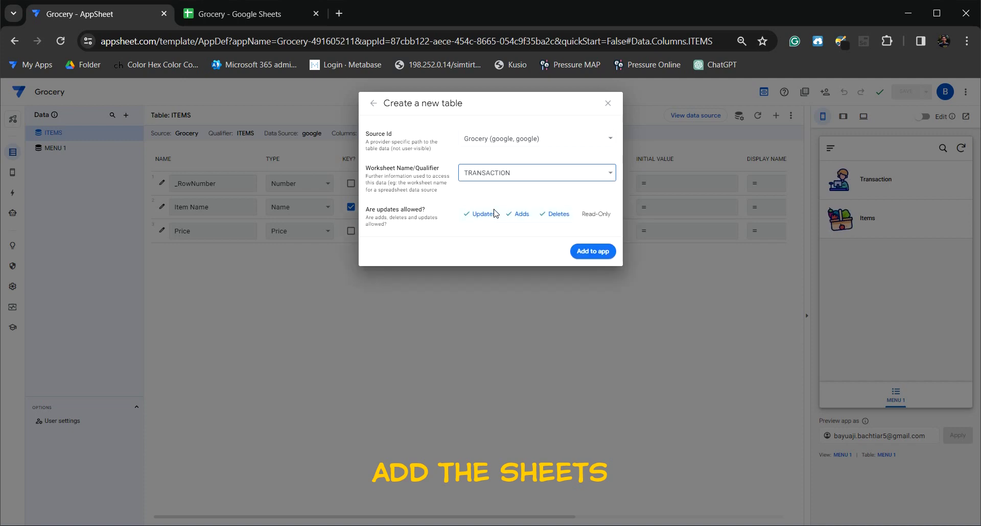
pyautogui.click(578, 253)
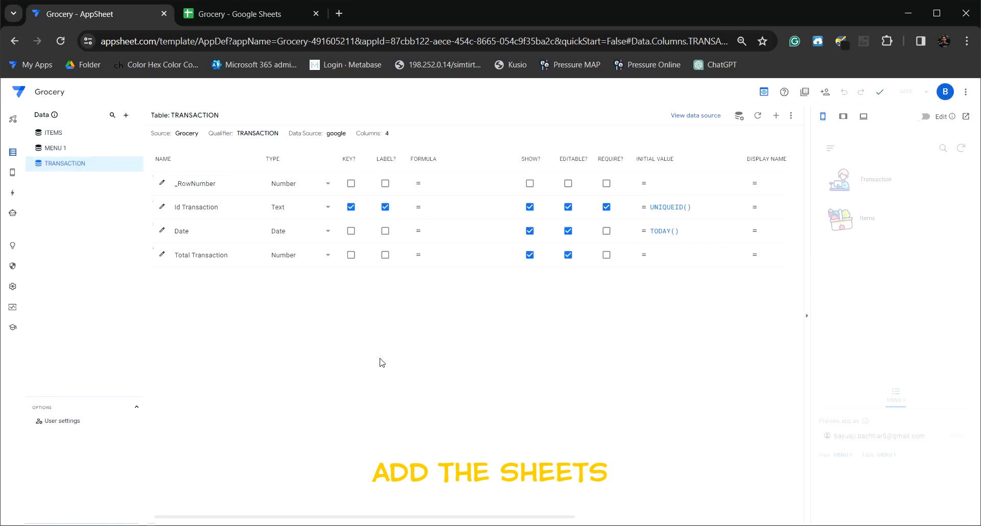
# Add the suggested LIST ITEM table from Grocery to the app
pyautogui.click(125, 120)
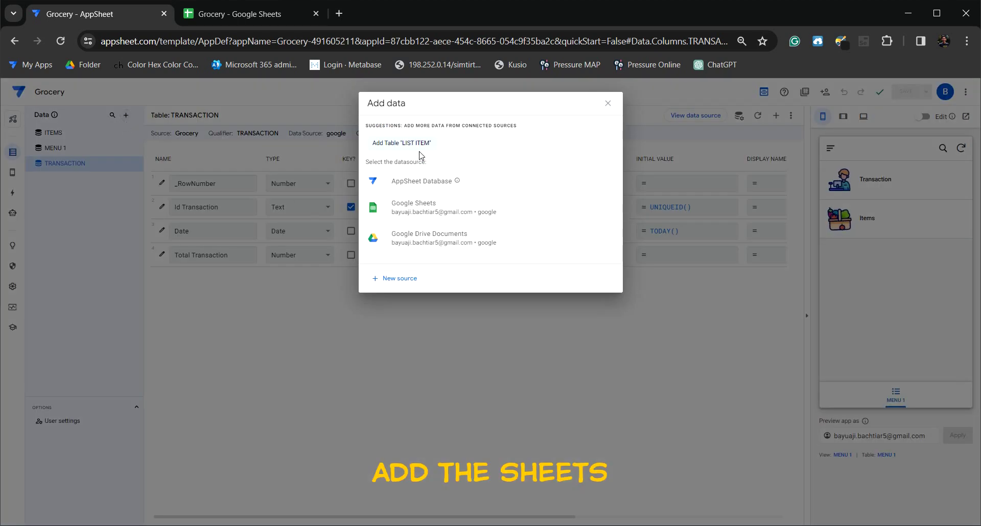
pyautogui.click(407, 145)
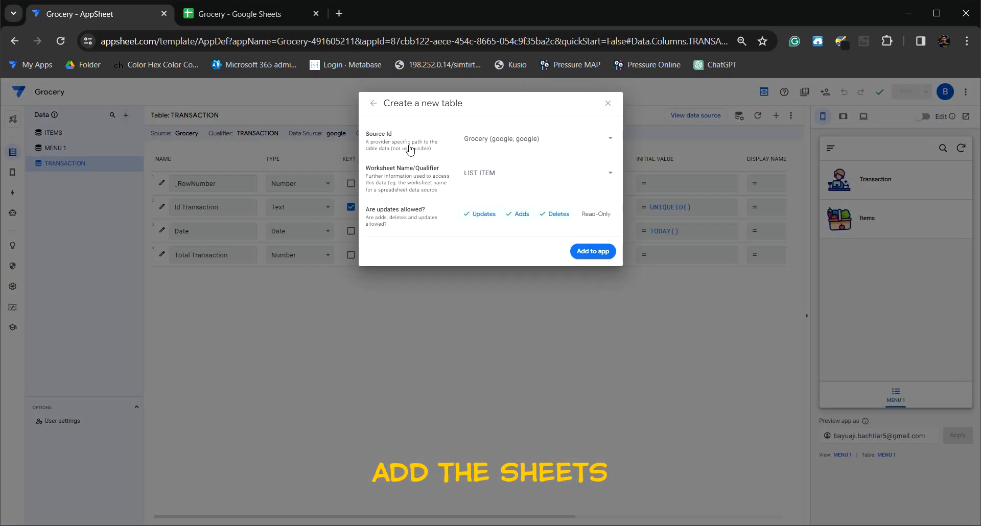
pyautogui.click(591, 252)
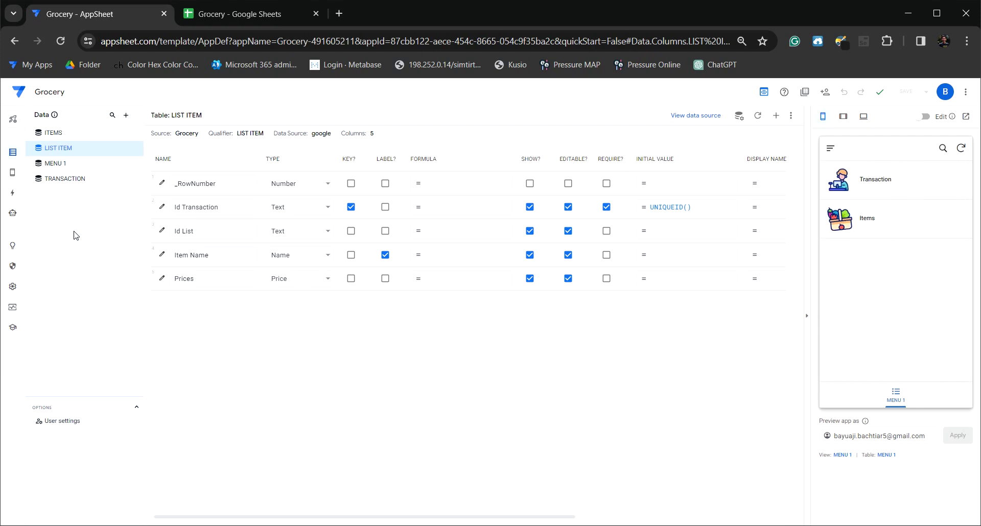
# Turn on Show thousands separator for TRANSACTION's Total Transaction column, then view LIST ITEM's columns
pyautogui.click(56, 180)
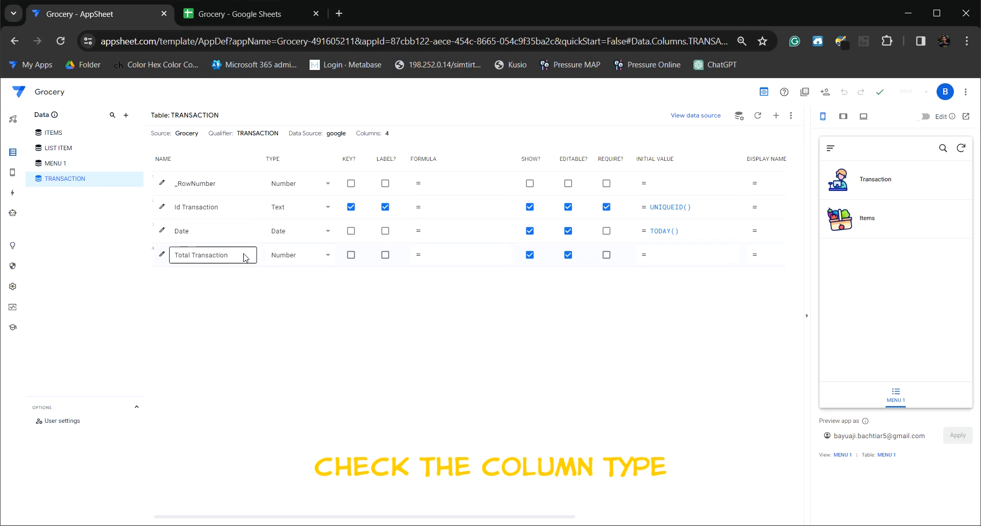
pyautogui.click(162, 255)
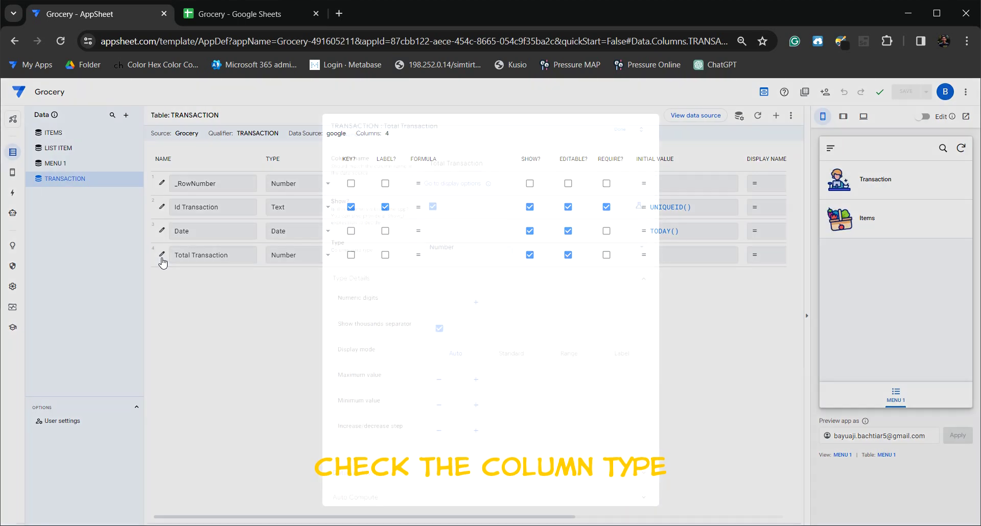
pyautogui.click(439, 329)
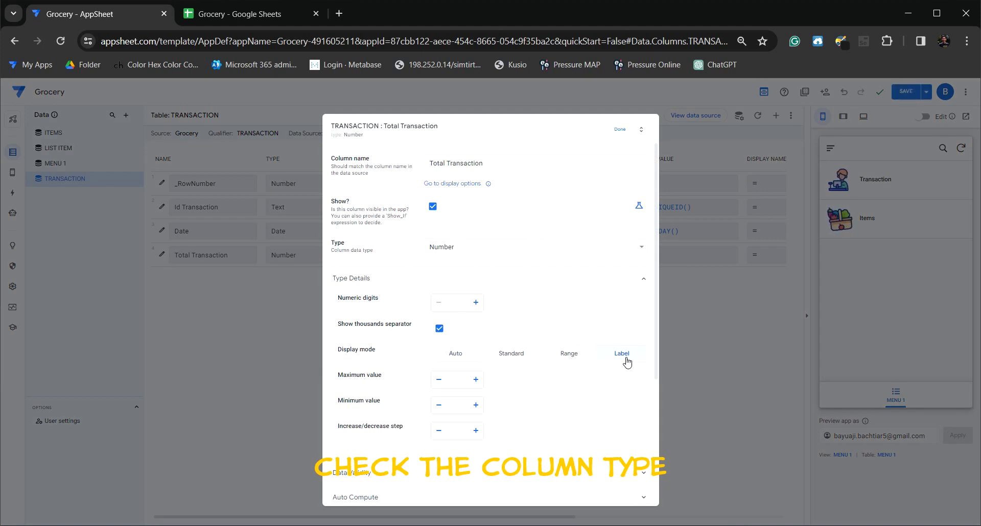
pyautogui.click(619, 131)
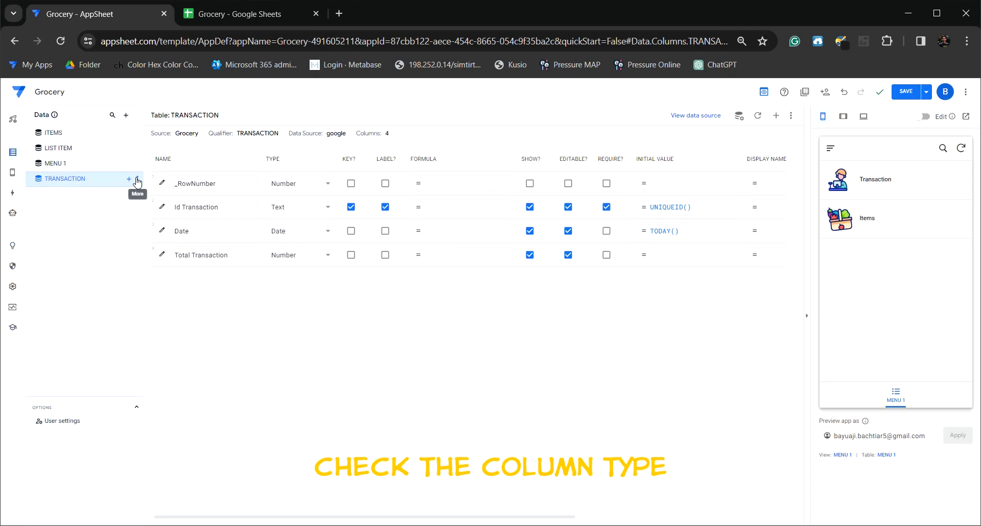
pyautogui.click(82, 155)
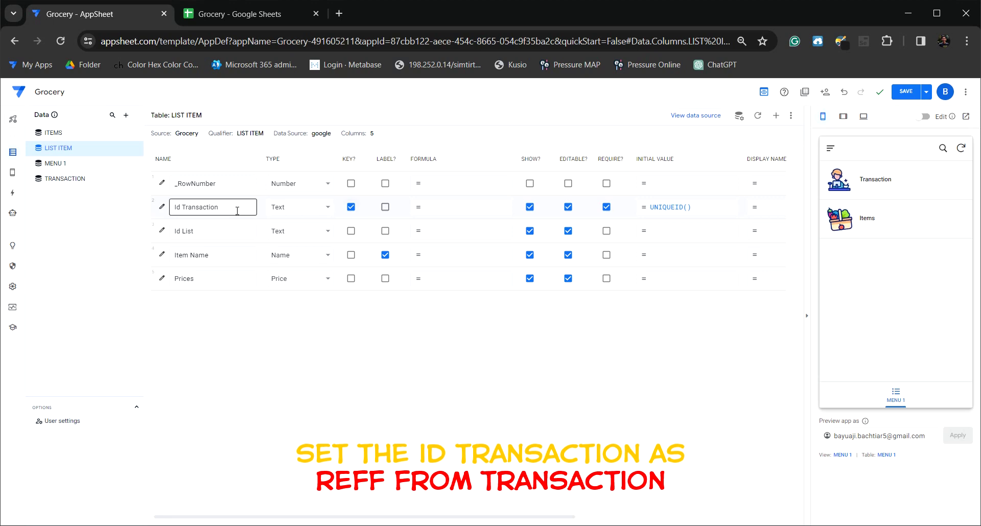
# Inspect the Id Transaction column settings, keeping its type as Text
pyautogui.click(162, 207)
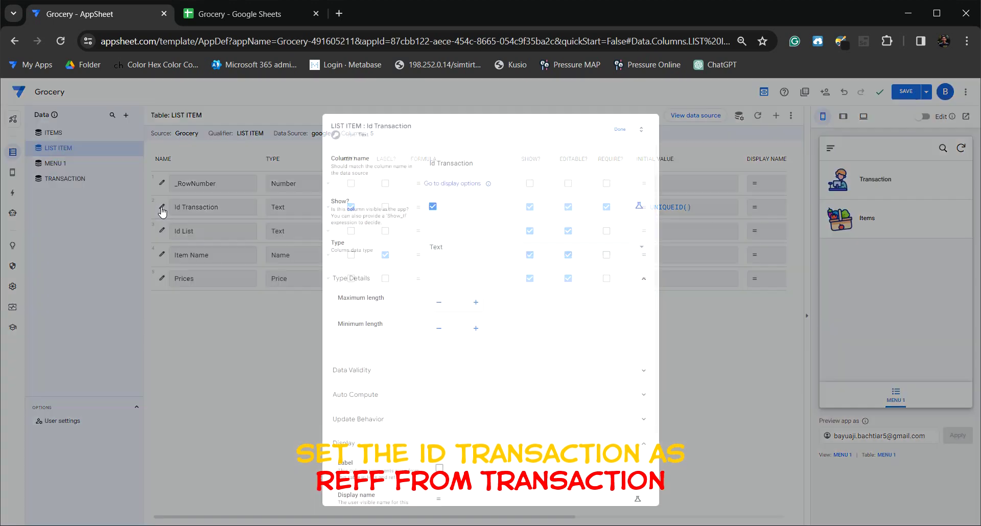
pyautogui.click(450, 247)
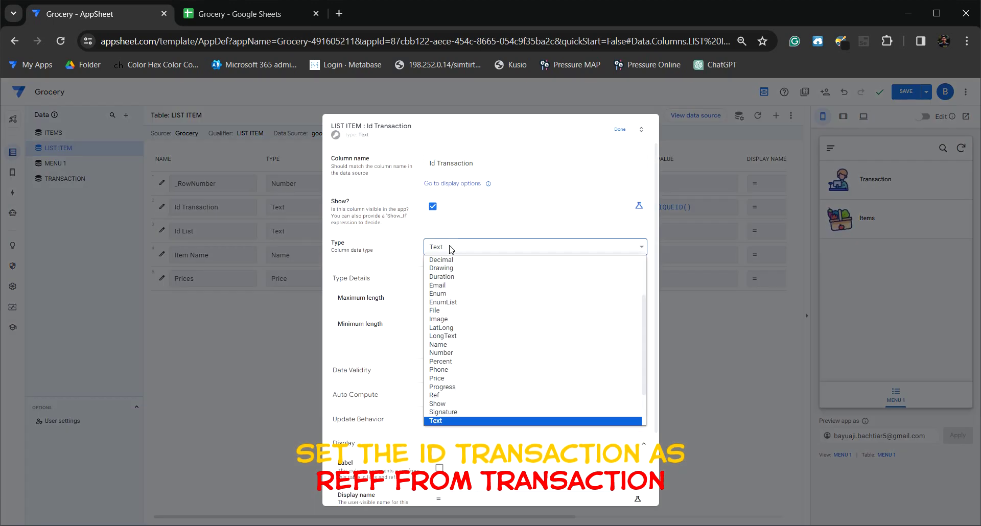
pyautogui.click(204, 371)
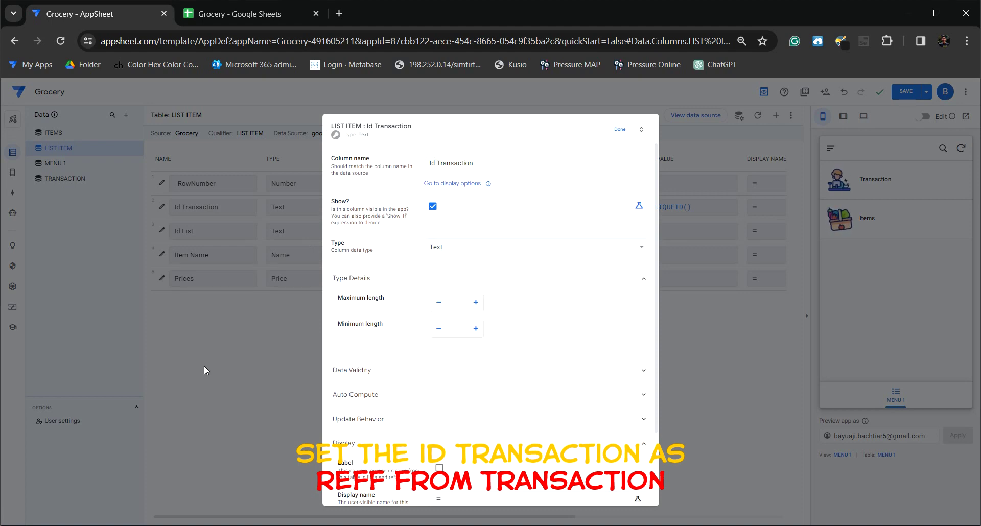
pyautogui.click(619, 129)
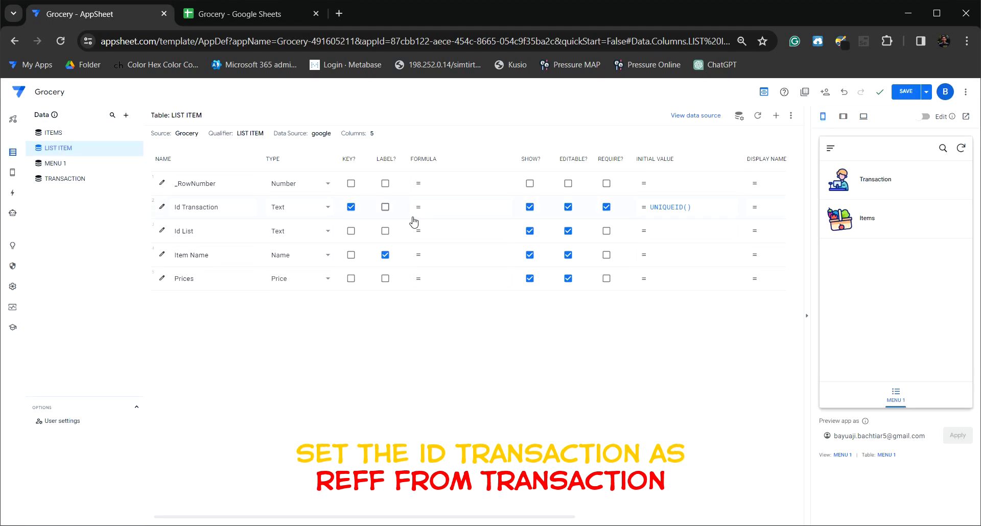
# Cut UNIQUEID() out of Id Transaction's initial value and save it blank
pyautogui.click(656, 207)
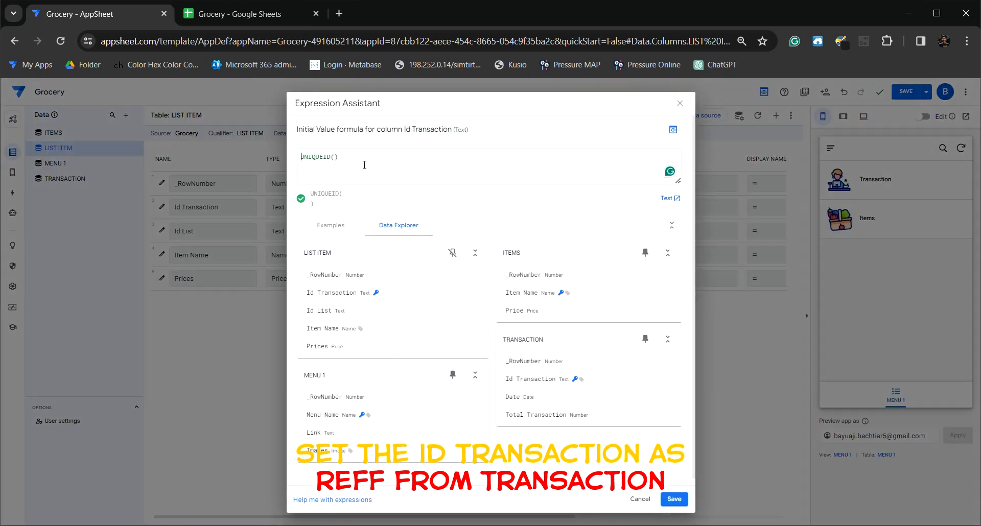
pyautogui.moveTo(339, 157); pyautogui.dragTo(281, 155)
pyautogui.hotkey('ctrl', 'c')
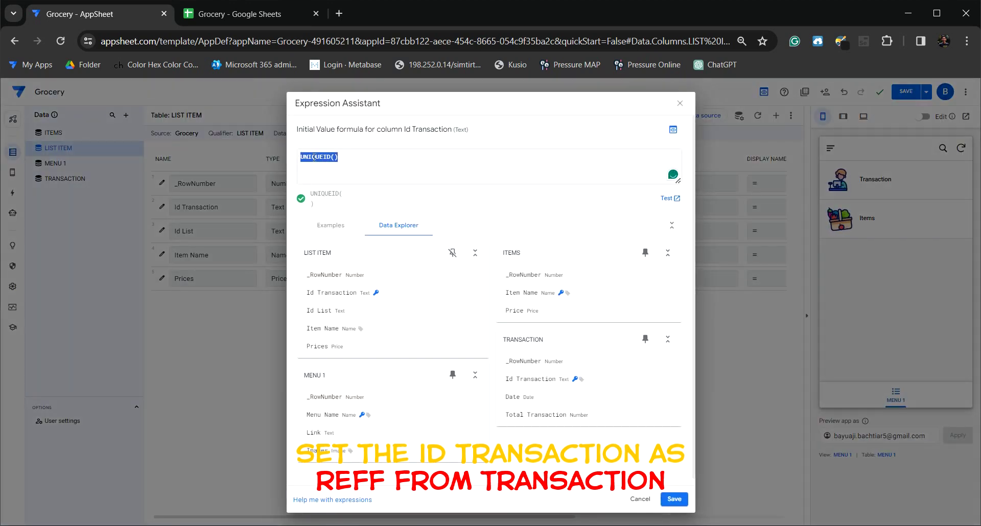
pyautogui.rightClick(315, 158)
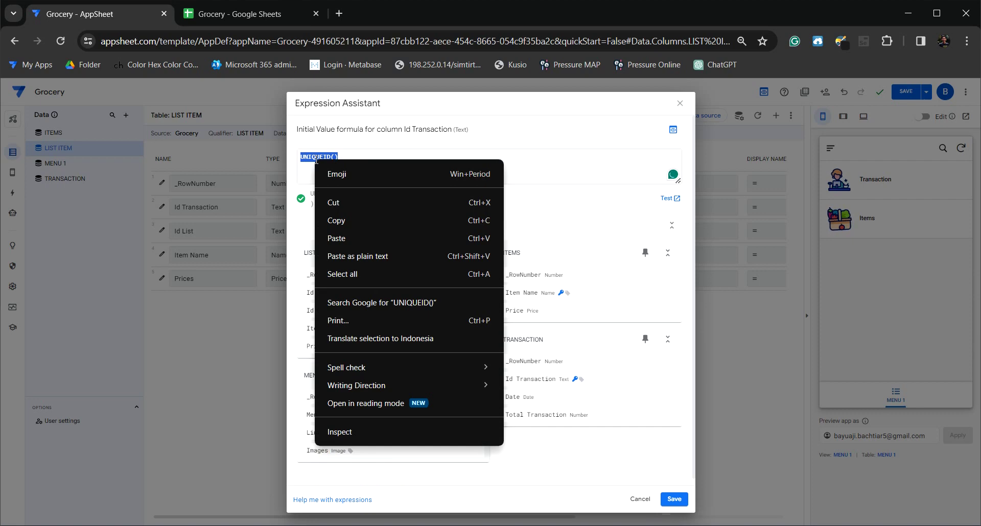
pyautogui.click(351, 200)
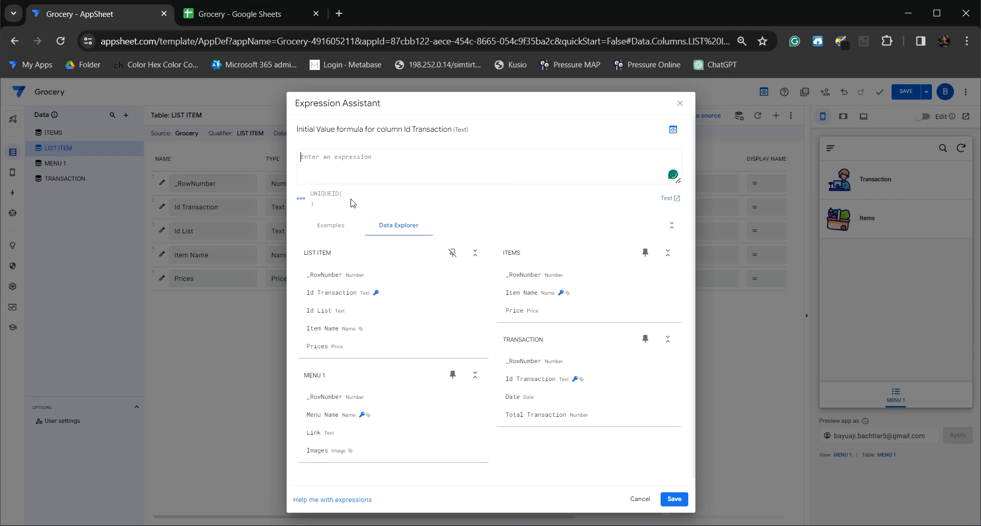
pyautogui.click(675, 500)
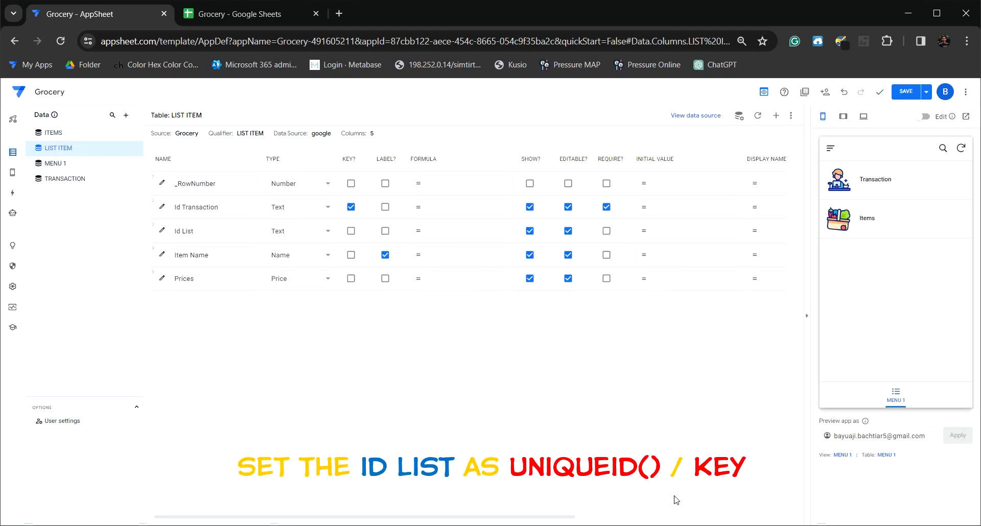
# Paste UNIQUEID() as the Id List column's initial value and save it
pyautogui.click(685, 236)
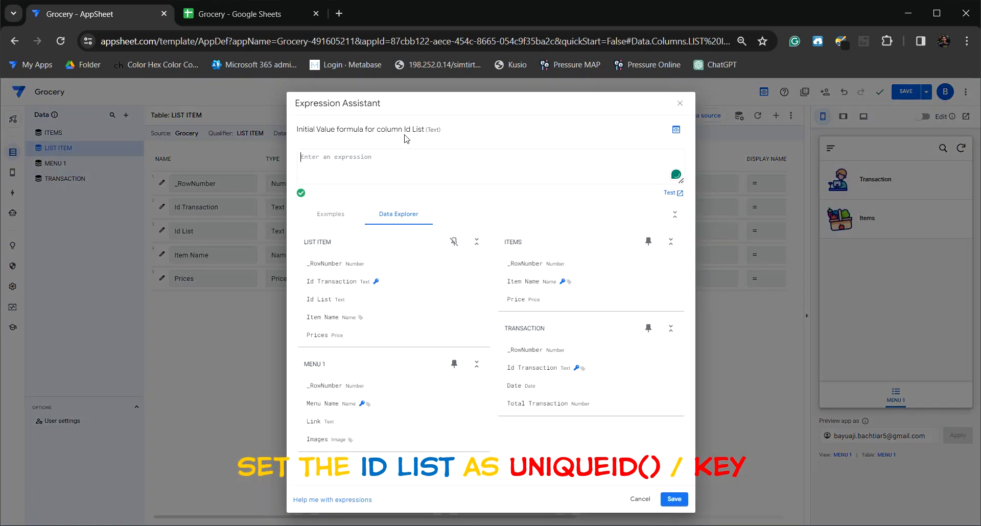
pyautogui.rightClick(334, 155)
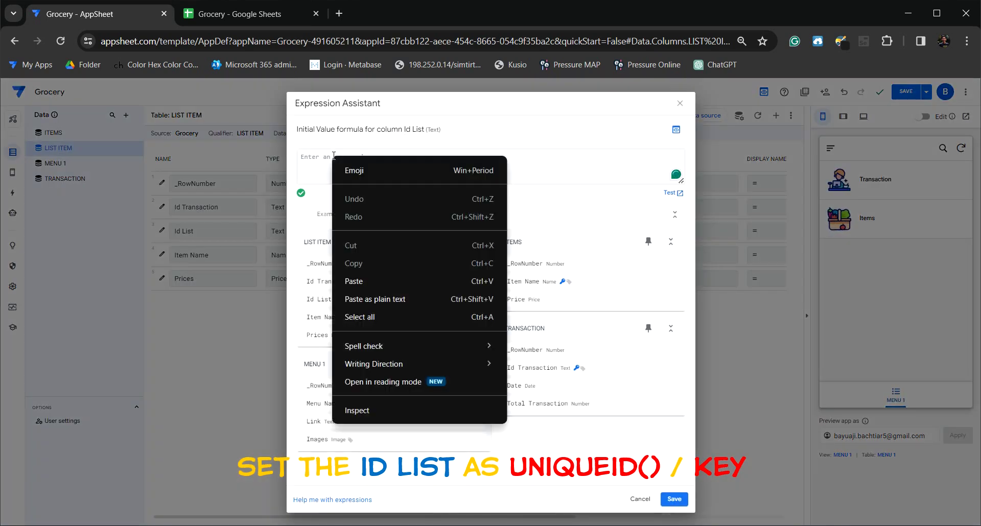
pyautogui.click(375, 281)
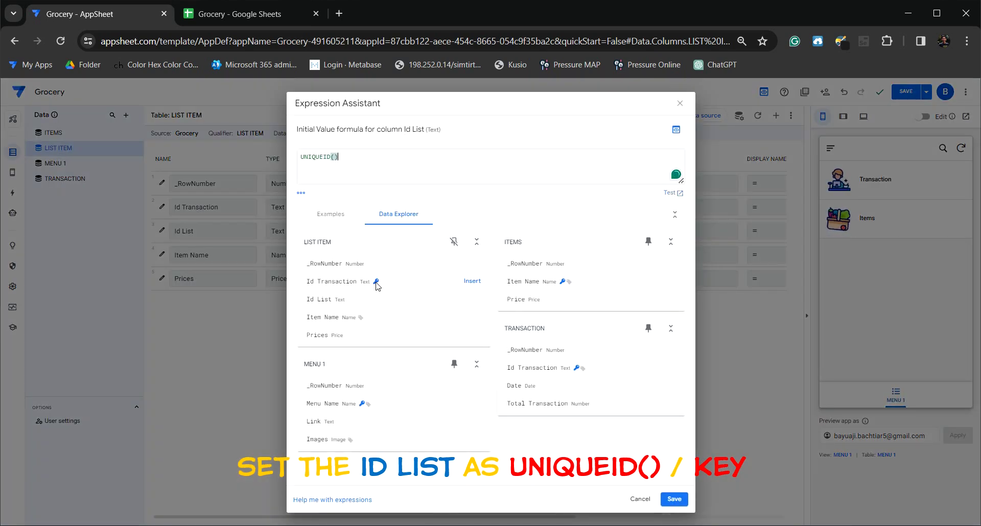
pyautogui.click(674, 499)
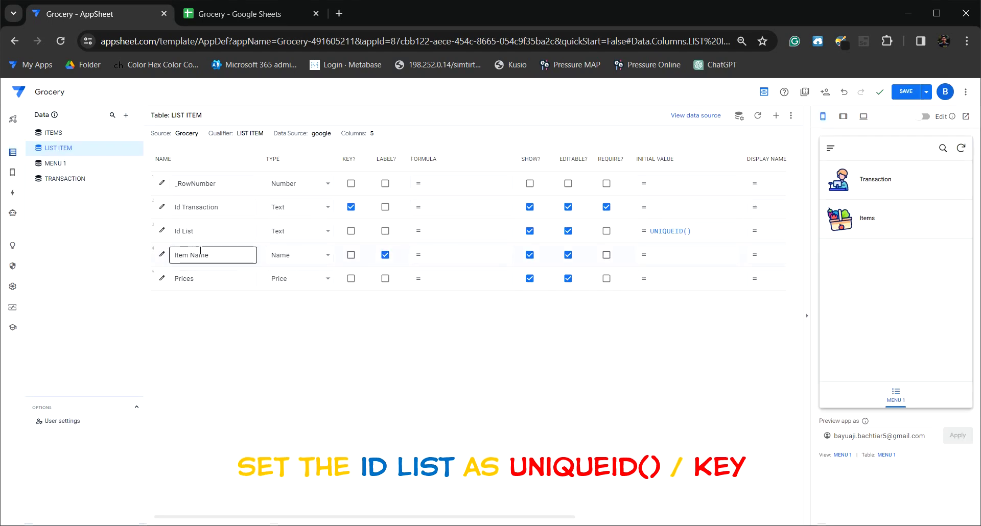
# Make LIST ITEM's Item Name a Ref to the ITEMS table with Dropdown input mode, then save
pyautogui.click(159, 260)
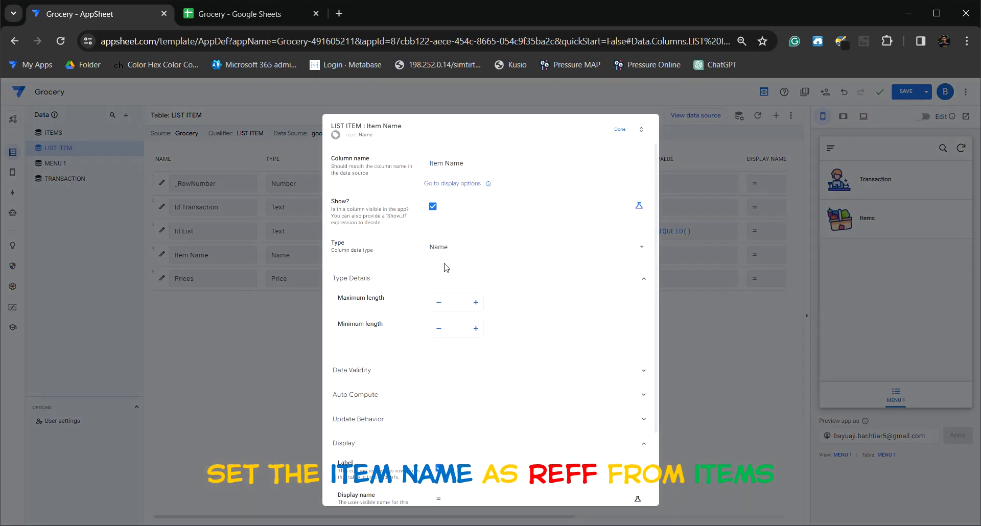
pyautogui.click(466, 250)
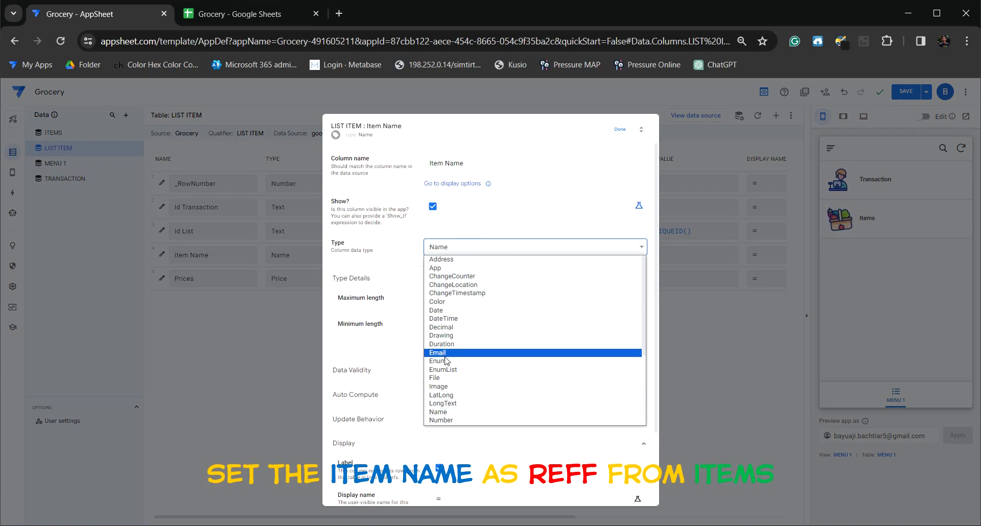
pyautogui.press('r')
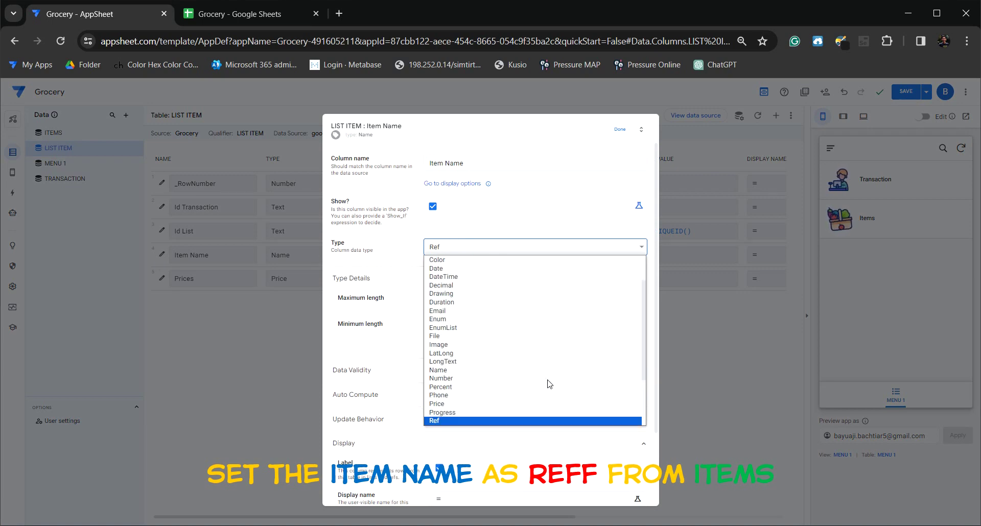
pyautogui.press('Return')
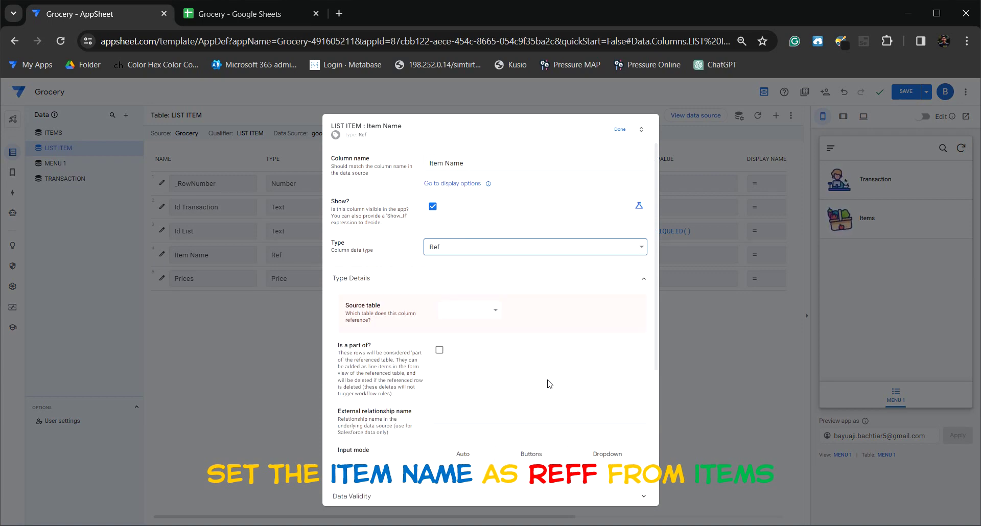
pyautogui.click(497, 311)
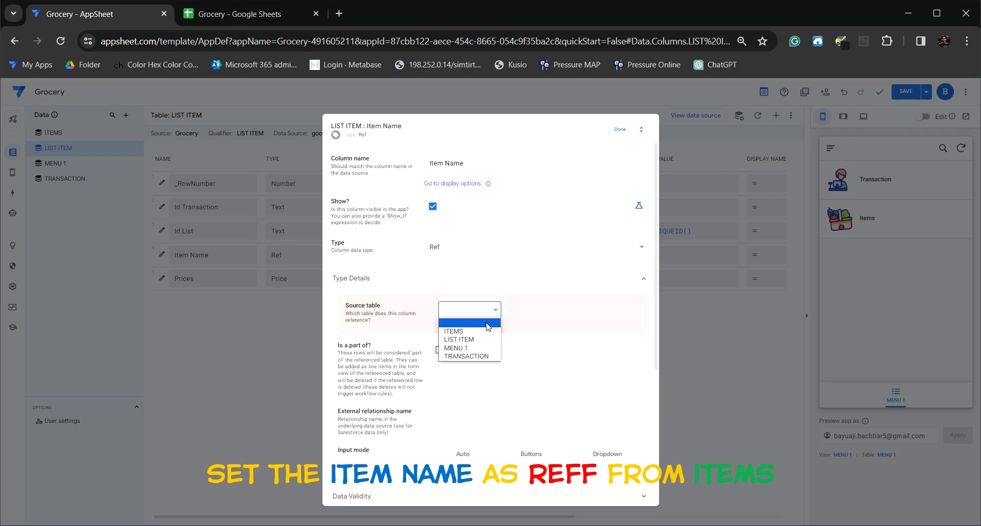
pyautogui.click(485, 332)
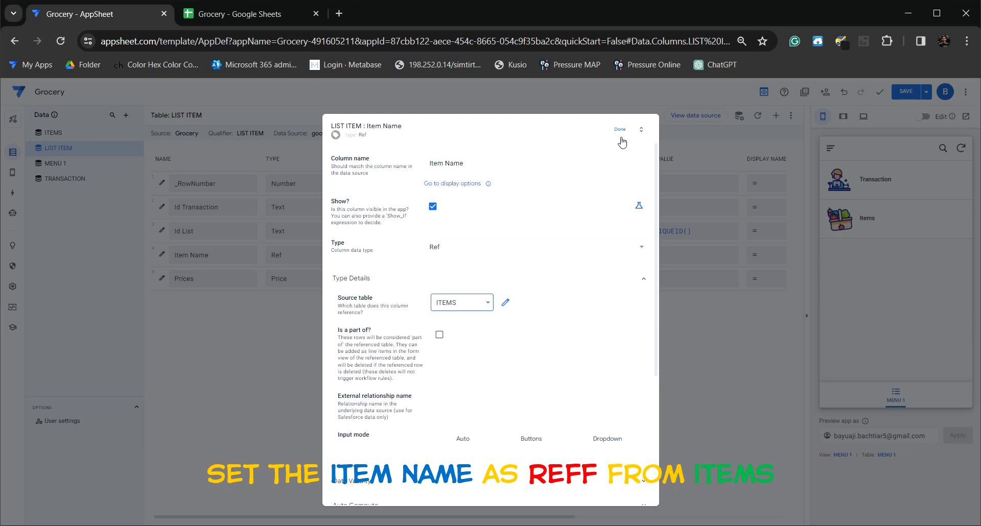
pyautogui.click(595, 443)
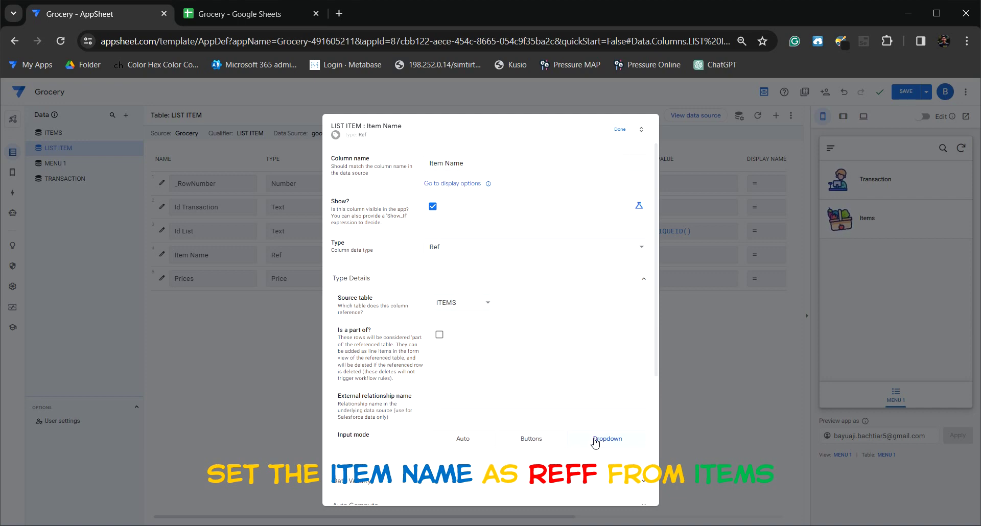
pyautogui.click(619, 134)
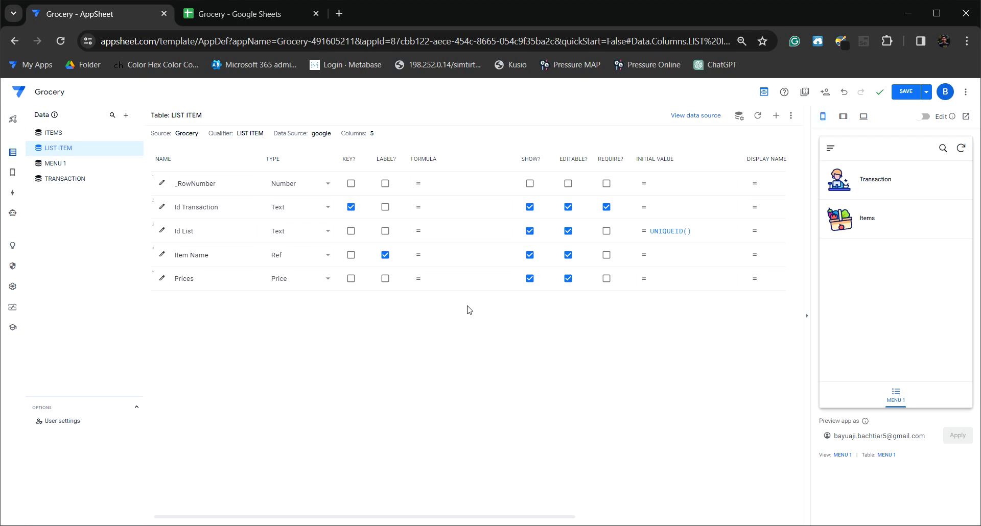
pyautogui.click(906, 92)
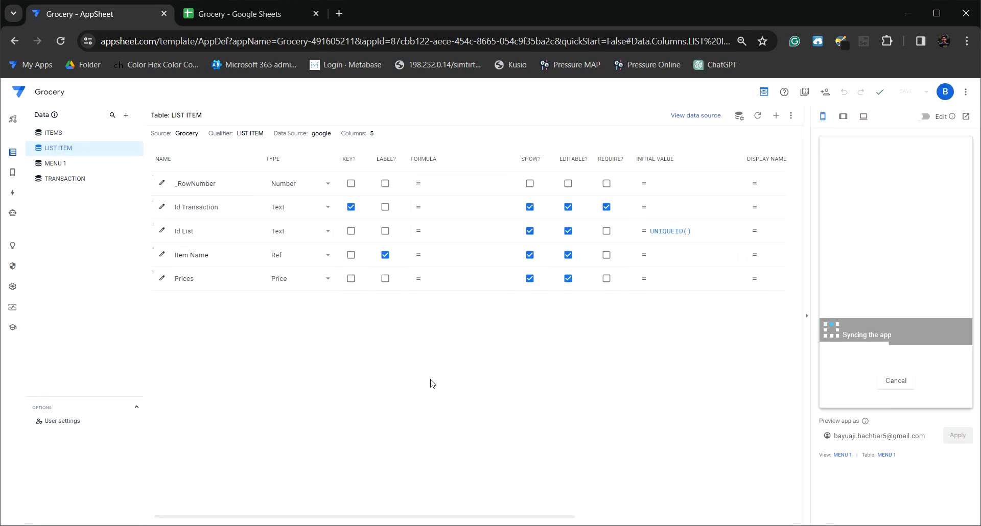
# Set the Prices column formula to [Item Name].[Price] and save the app
pyautogui.click(458, 285)
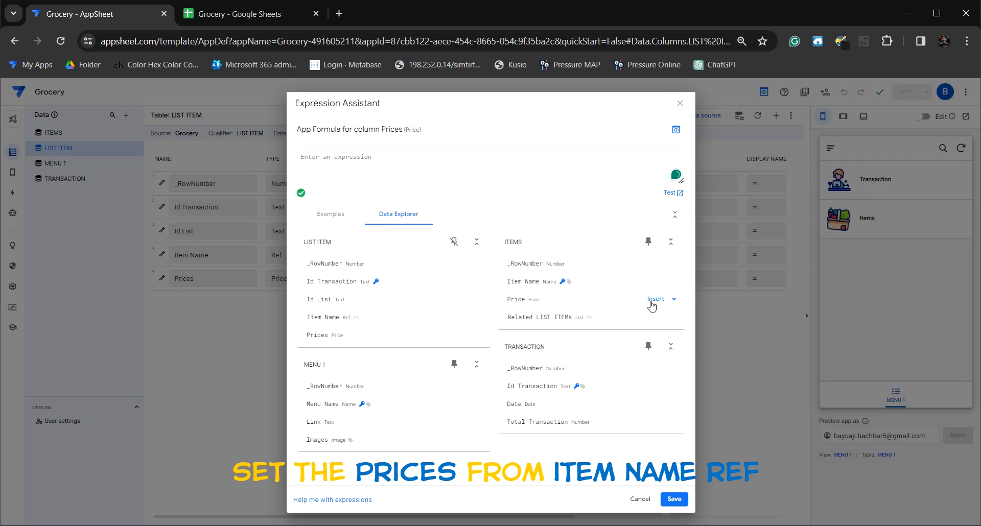
pyautogui.click(651, 302)
pyautogui.click(651, 301)
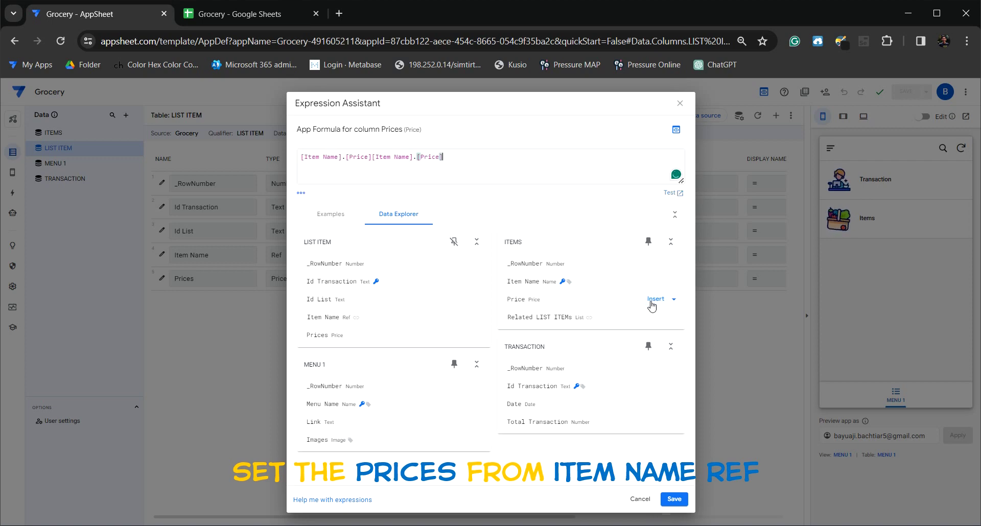
pyautogui.press('BackSpace')
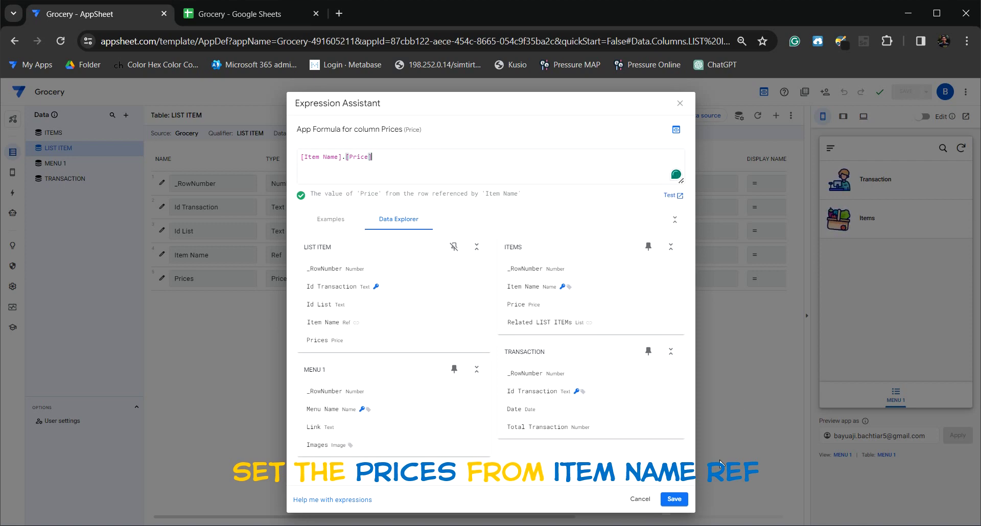
pyautogui.click(675, 499)
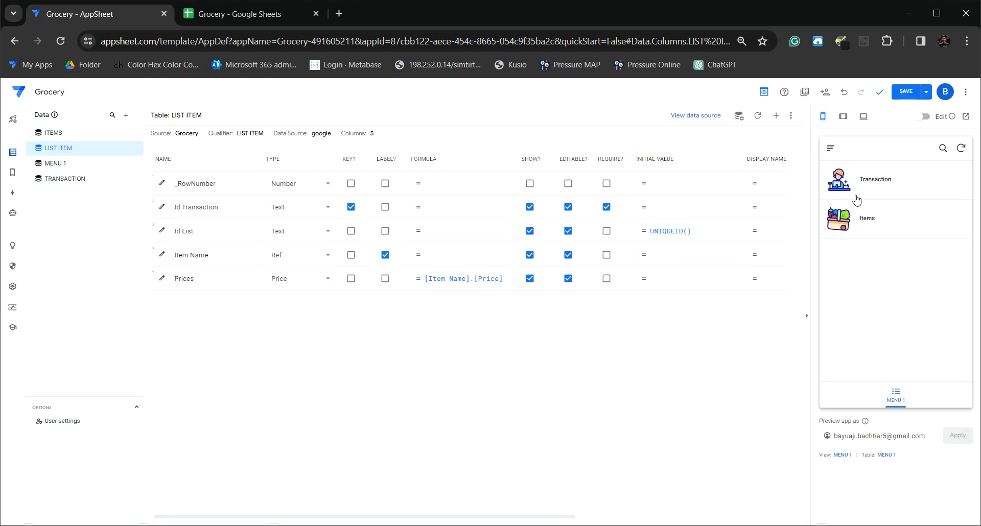
pyautogui.click(904, 92)
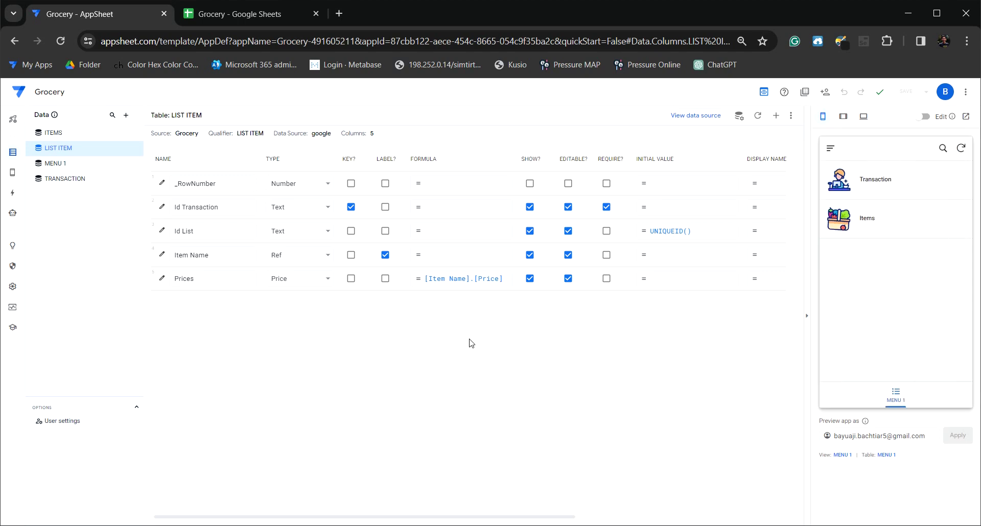
# Create a new view named Transaction, a form for the TRANSACTION table, and save
pyautogui.click(16, 175)
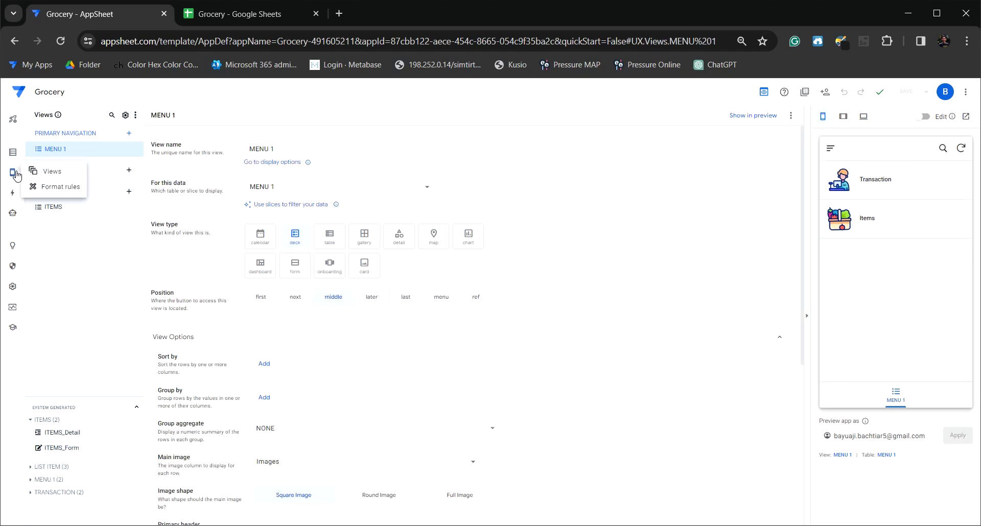
pyautogui.click(130, 134)
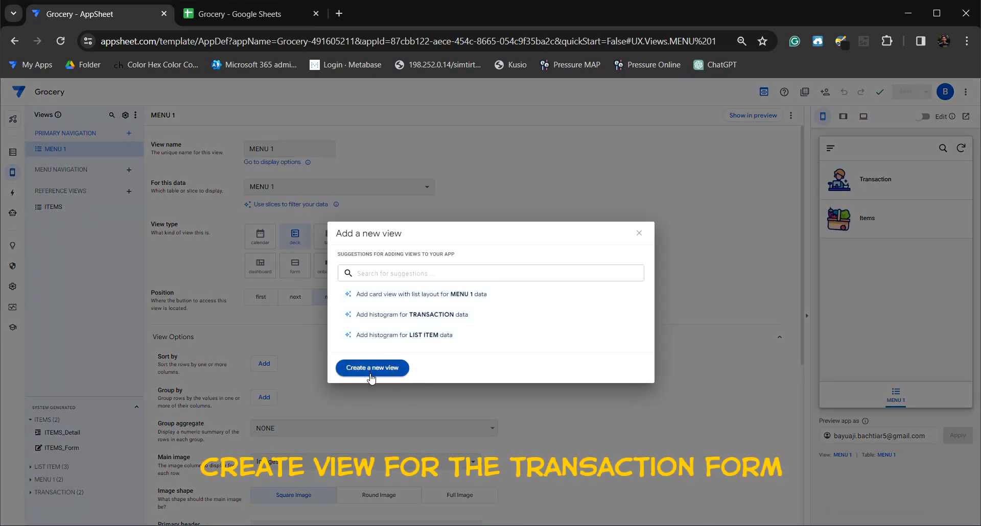
pyautogui.click(371, 369)
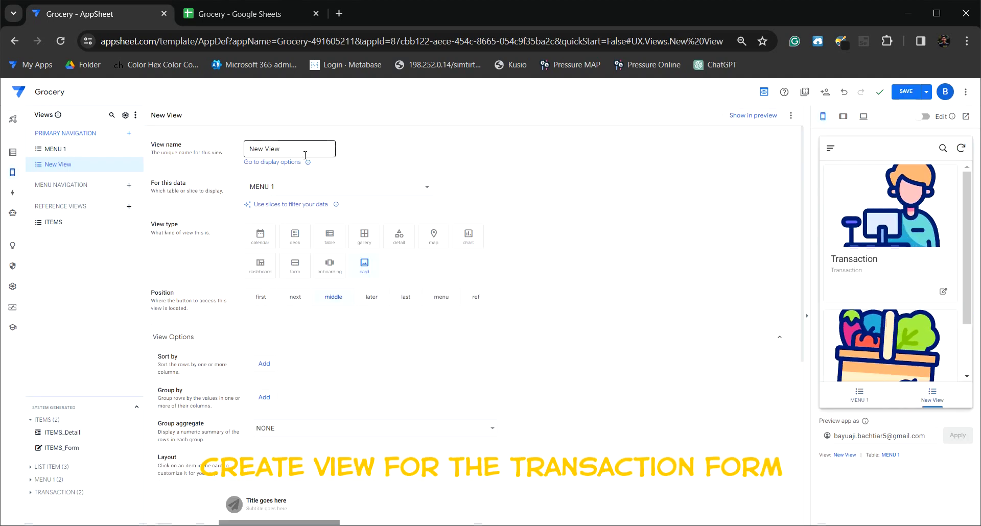
pyautogui.moveTo(281, 148); pyautogui.dragTo(240, 148)
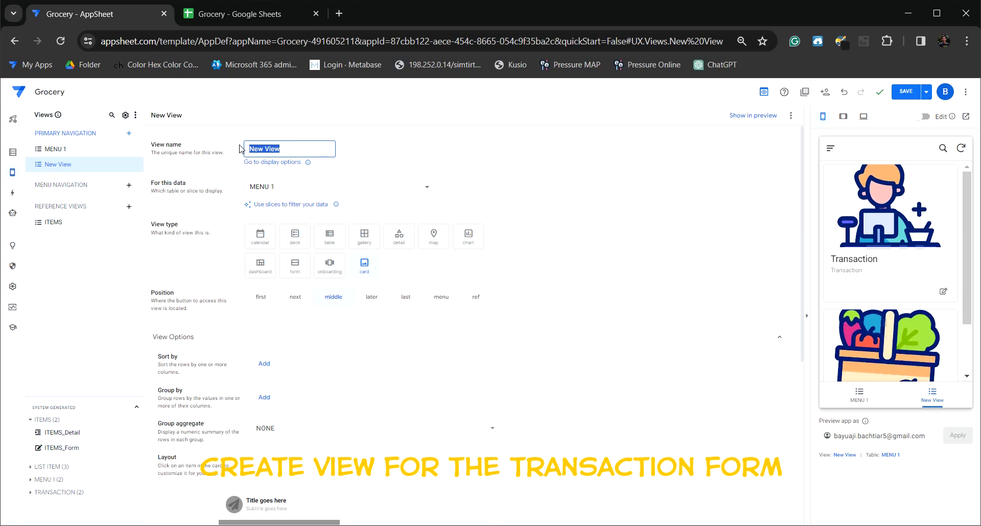
pyautogui.write('Tran')
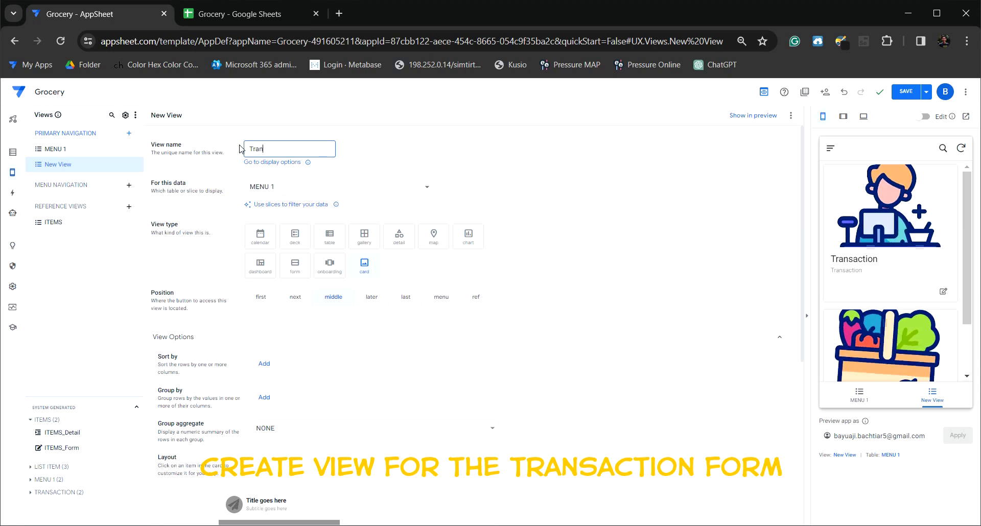
pyautogui.write('saction')
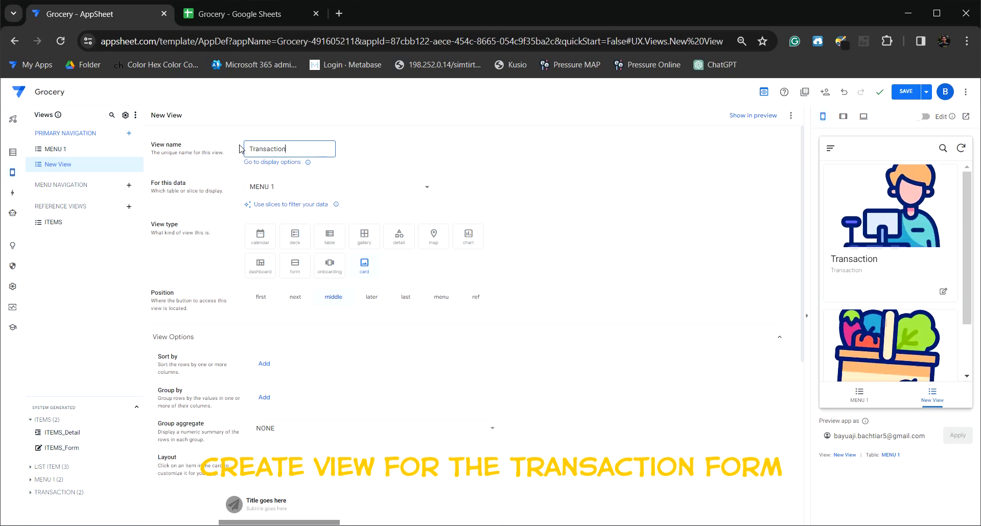
pyautogui.click(388, 151)
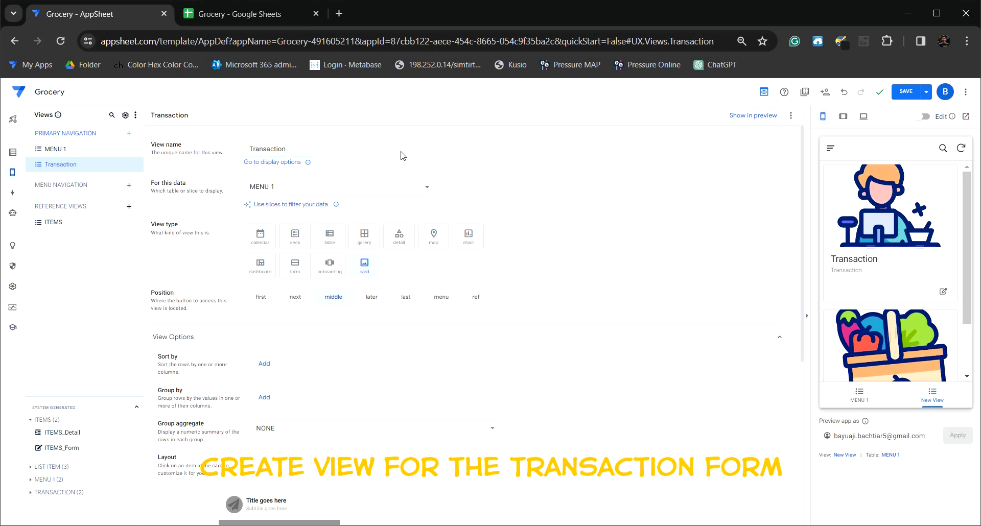
pyautogui.click(423, 187)
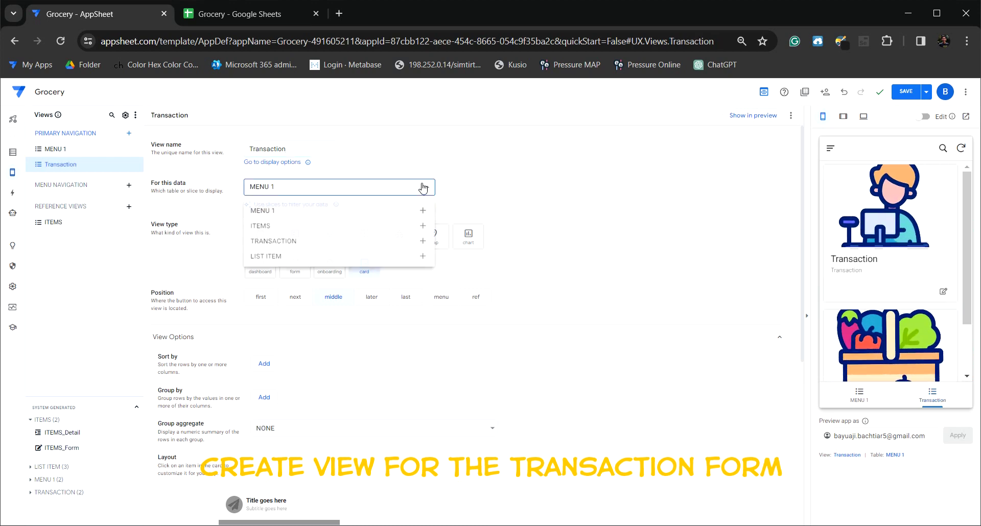
pyautogui.click(328, 241)
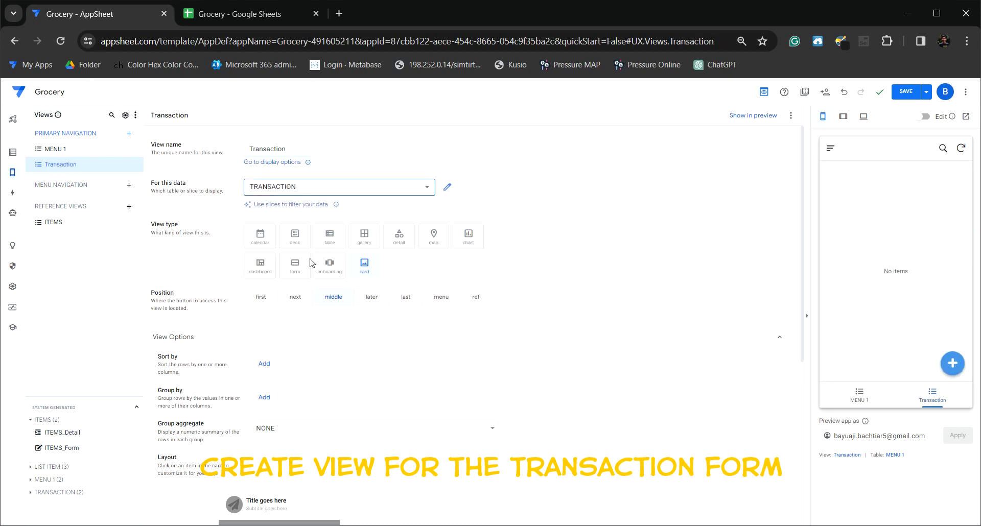
pyautogui.click(296, 267)
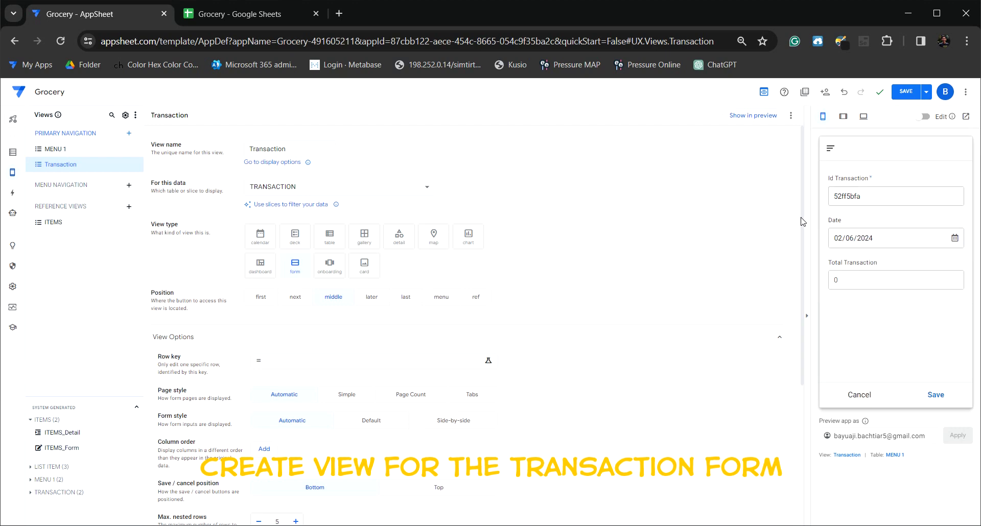
pyautogui.scroll(-1, 804, 222)
pyautogui.scroll(-1, 802, 243)
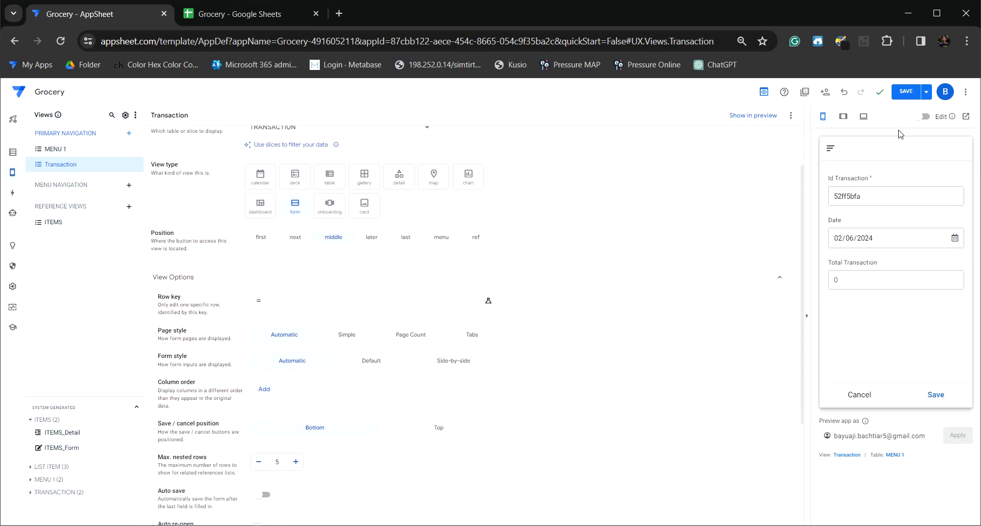
pyautogui.click(903, 95)
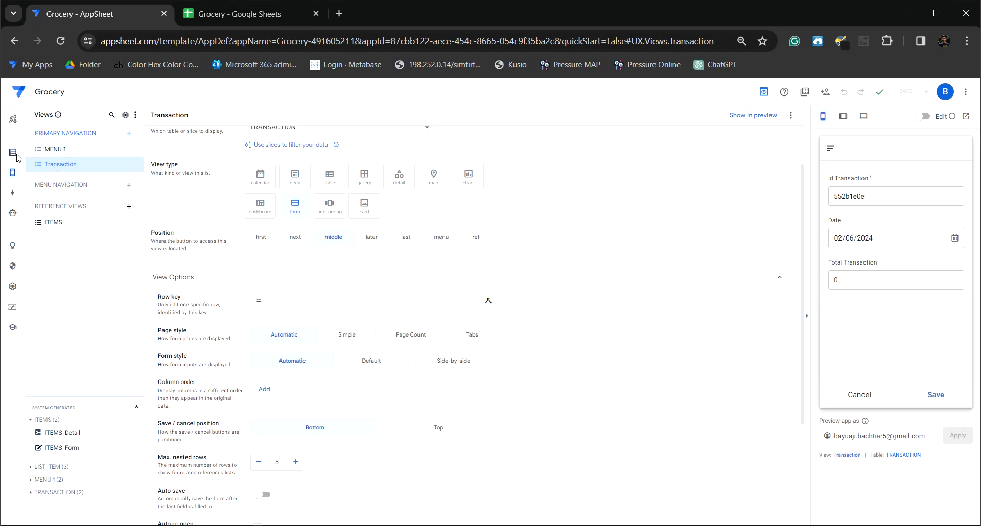
# Make LIST ITEM's Id Transaction a Ref to TRANSACTION with 'Is a part of?' ticked, then save
pyautogui.click(13, 152)
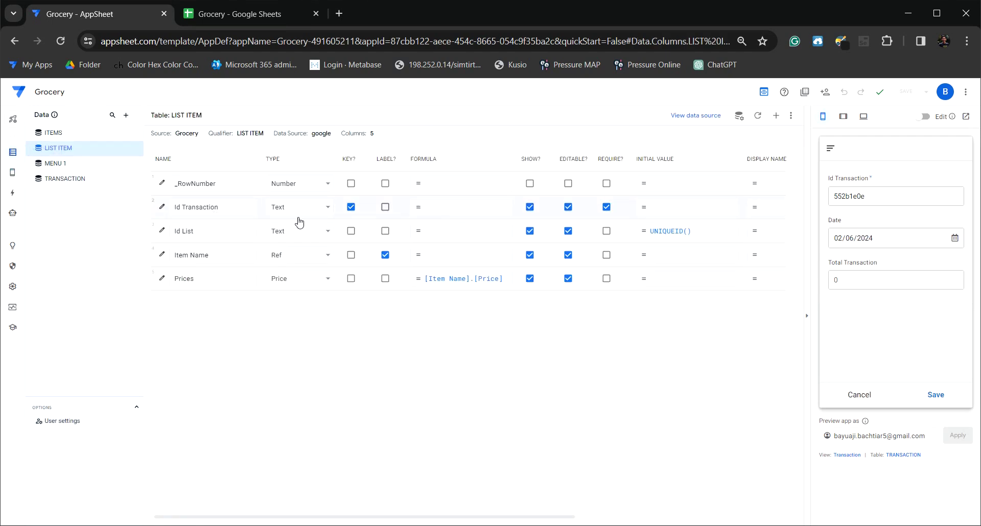
pyautogui.click(161, 210)
pyautogui.click(482, 247)
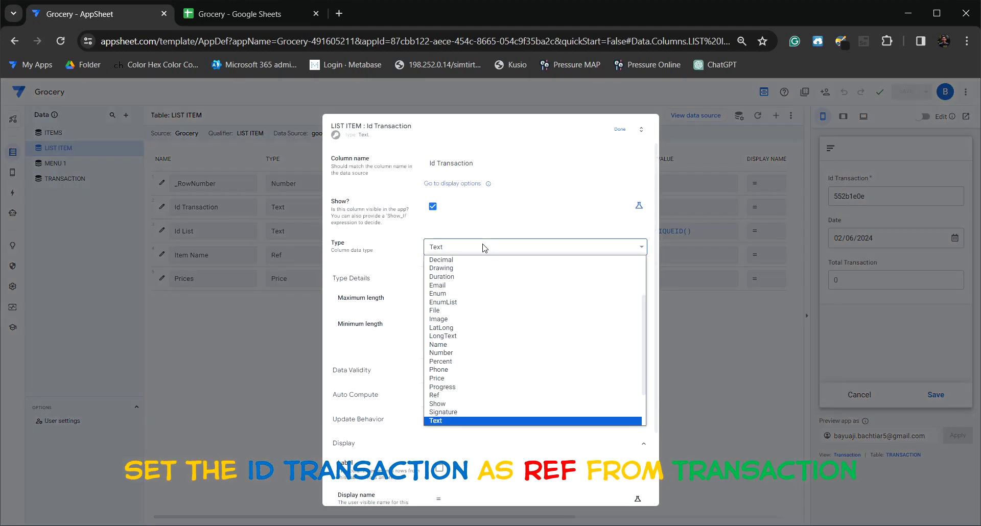
pyautogui.click(457, 395)
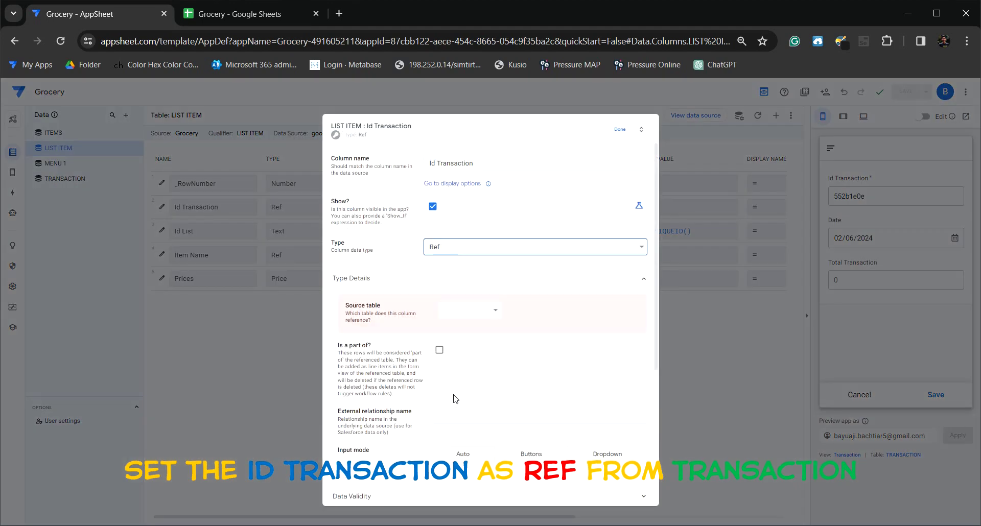
pyautogui.click(493, 316)
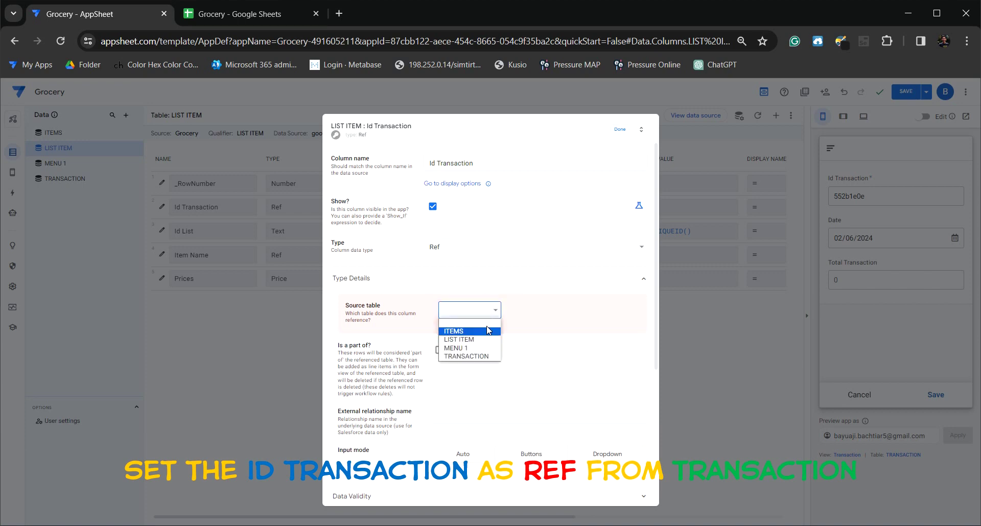
pyautogui.click(475, 359)
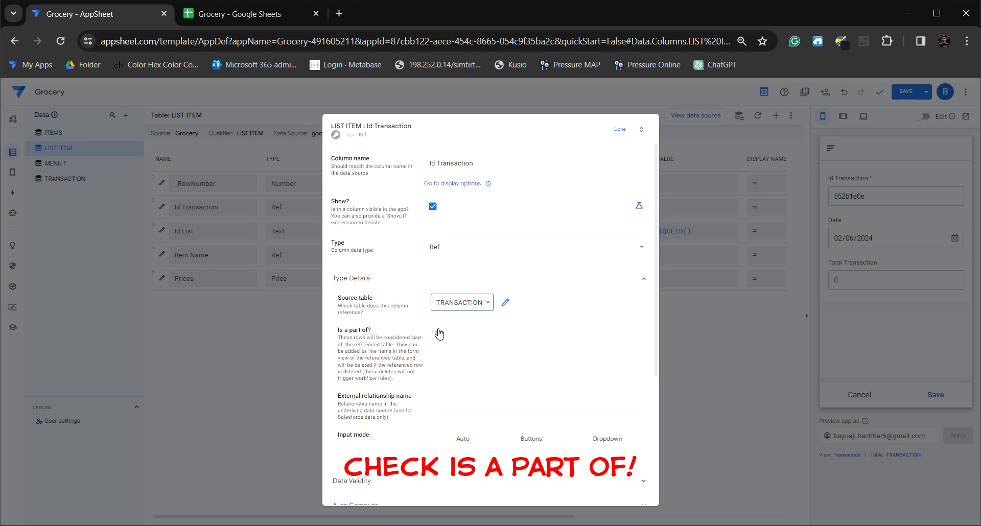
pyautogui.click(442, 340)
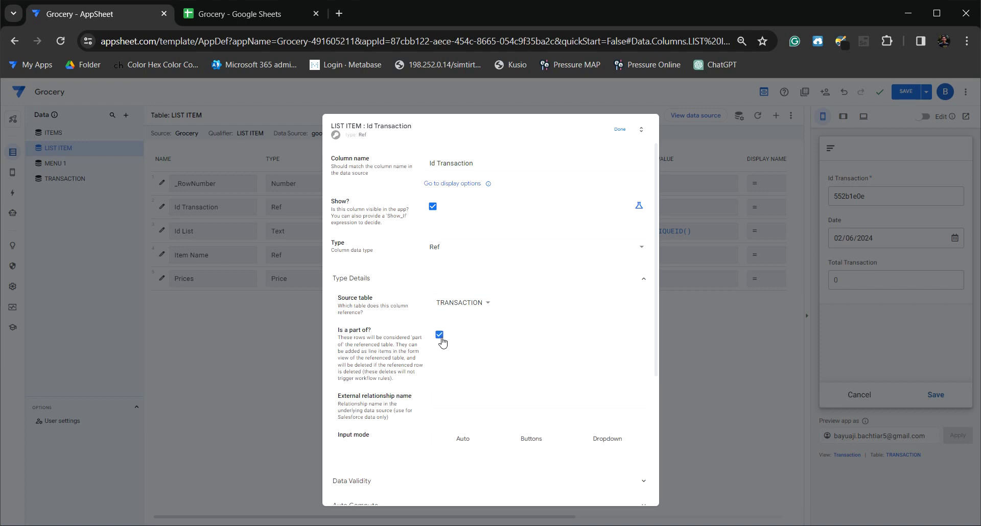
pyautogui.click(620, 131)
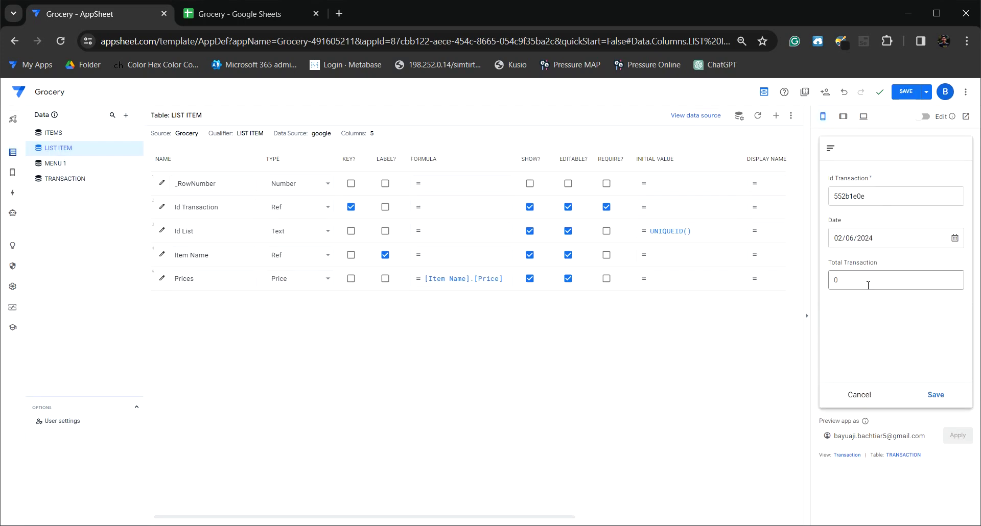
pyautogui.click(903, 93)
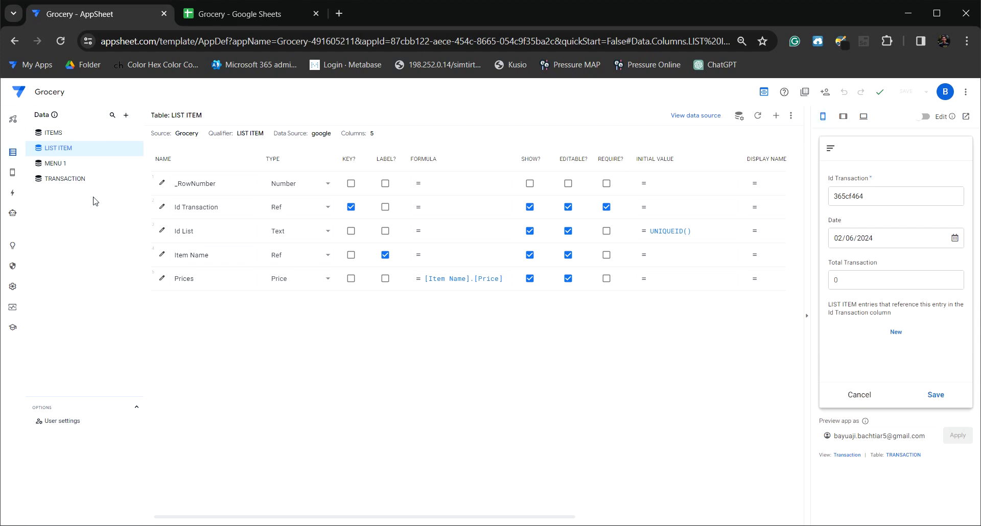
# Replace the Related LIST ITEMs description in the TRANSACTION table with 'LIST ITEM' and save
pyautogui.click(68, 184)
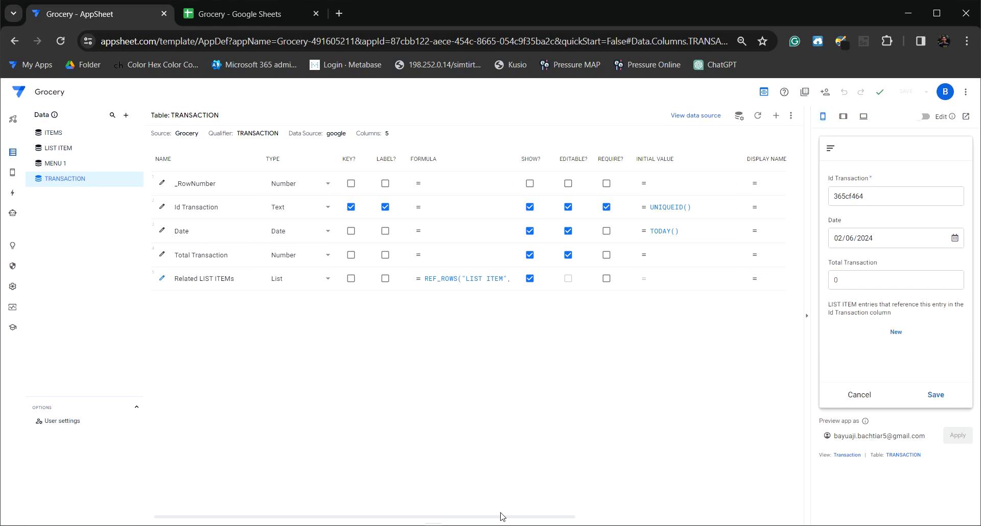
pyautogui.moveTo(495, 517); pyautogui.dragTo(649, 511)
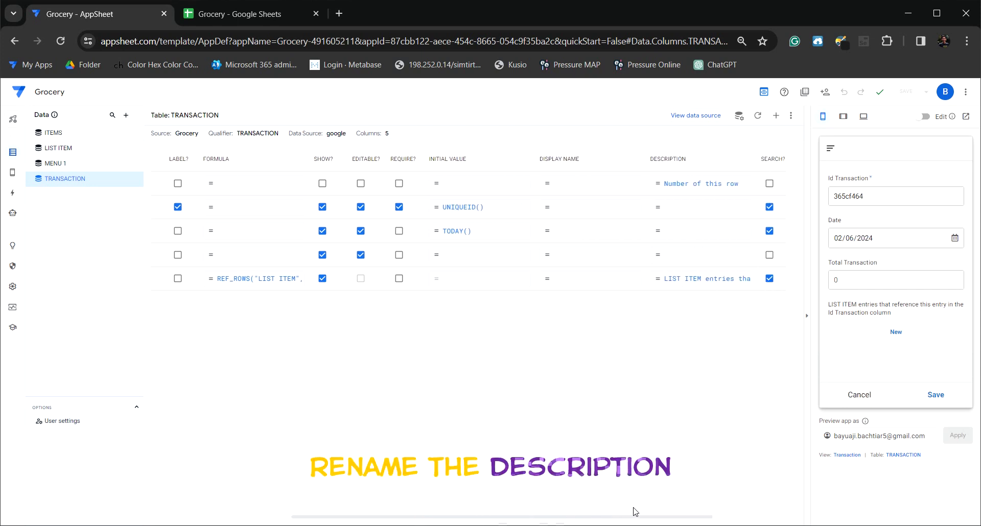
pyautogui.click(691, 282)
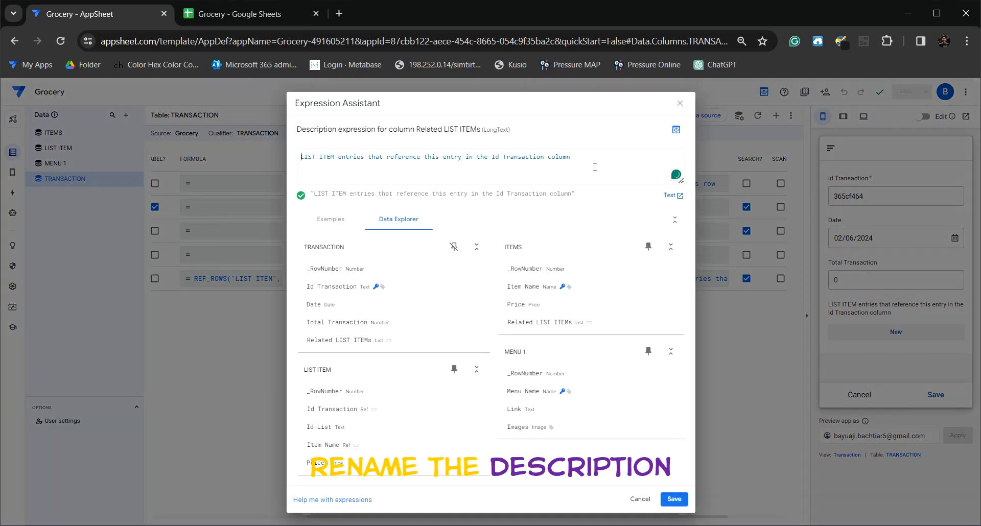
pyautogui.press('BackSpace')
pyautogui.press('BackSpace')
pyautogui.press('BackSpace')
pyautogui.press('BackSpace')
pyautogui.press('BackSpace')
pyautogui.press('BackSpace')
pyautogui.press('BackSpace')
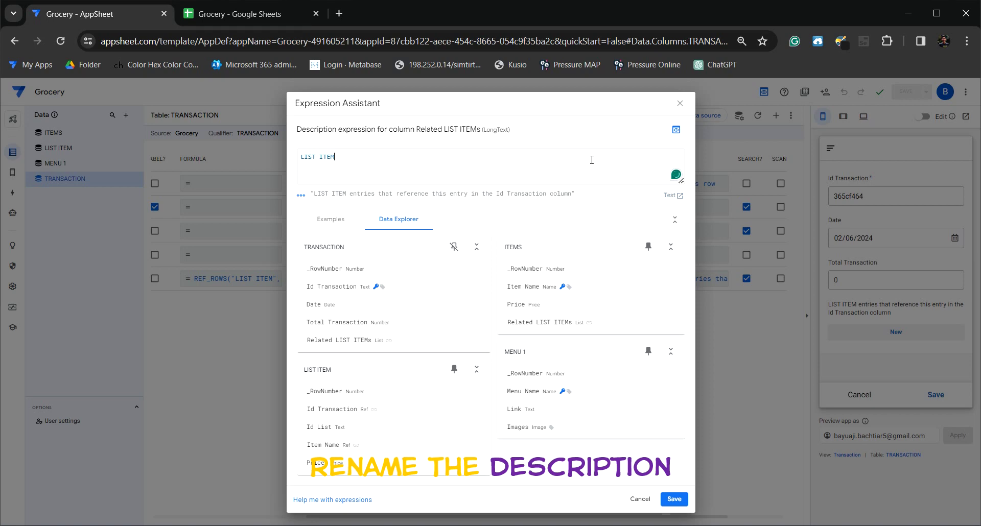
pyautogui.click(673, 499)
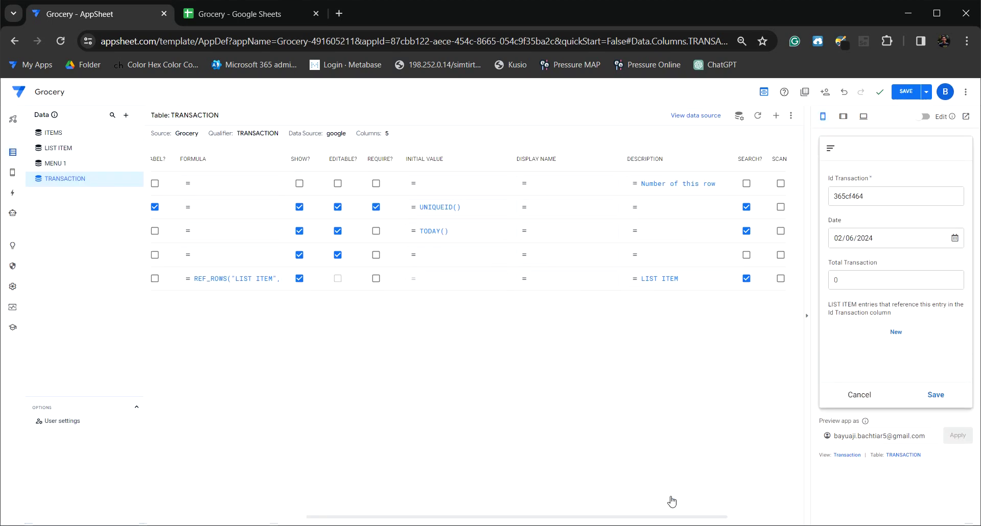
pyautogui.click(907, 92)
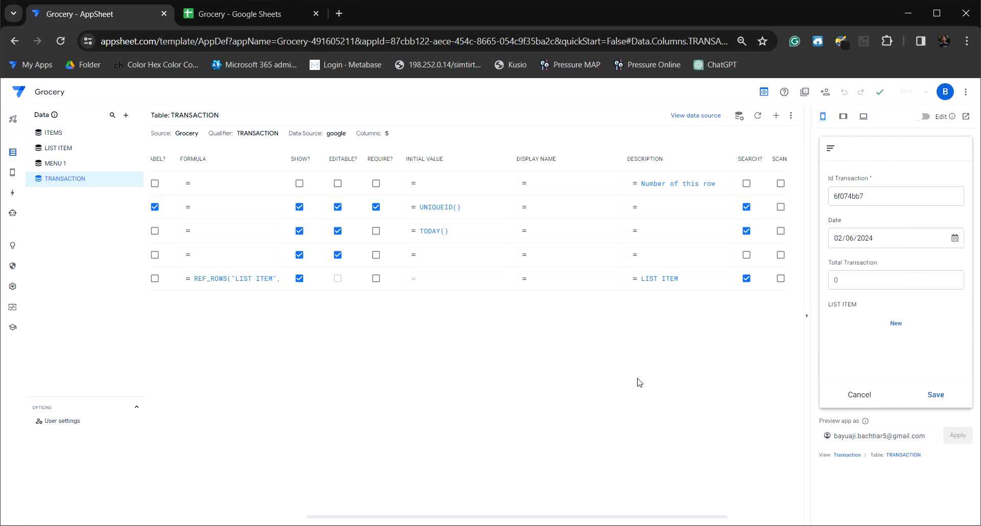
# Set the Transaction view's column order to Date, Related LIST ITEMs, then Total Transaction
pyautogui.click(843, 455)
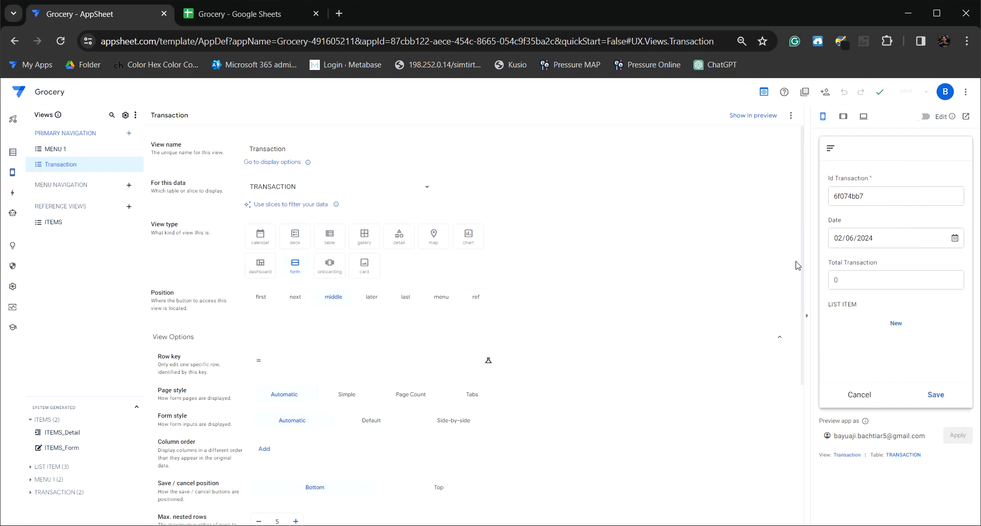
pyautogui.scroll(-4, 803, 261)
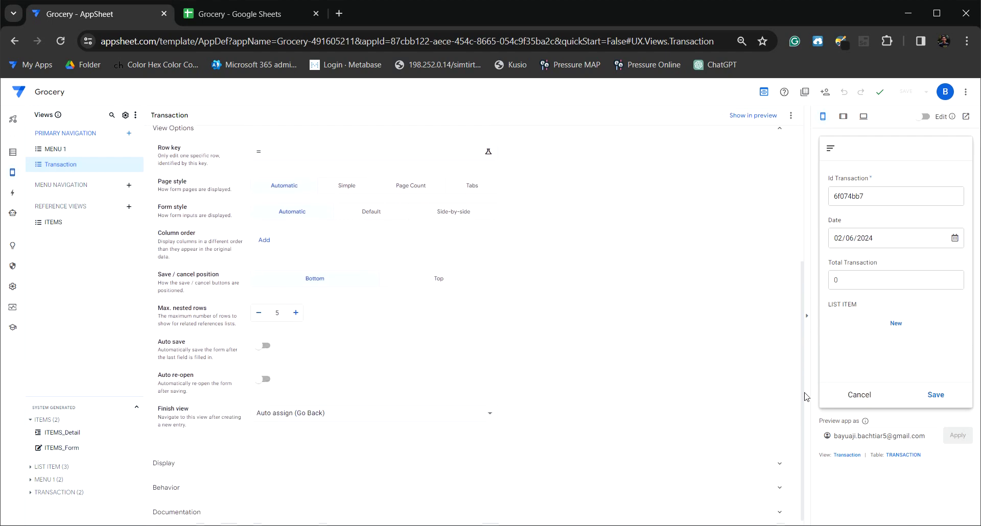
pyautogui.click(264, 240)
pyautogui.click(356, 248)
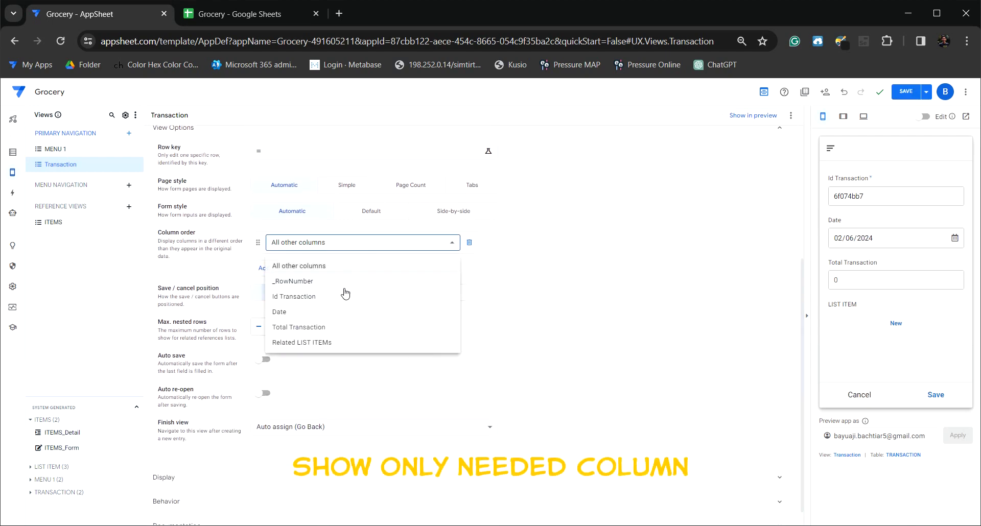
pyautogui.click(340, 312)
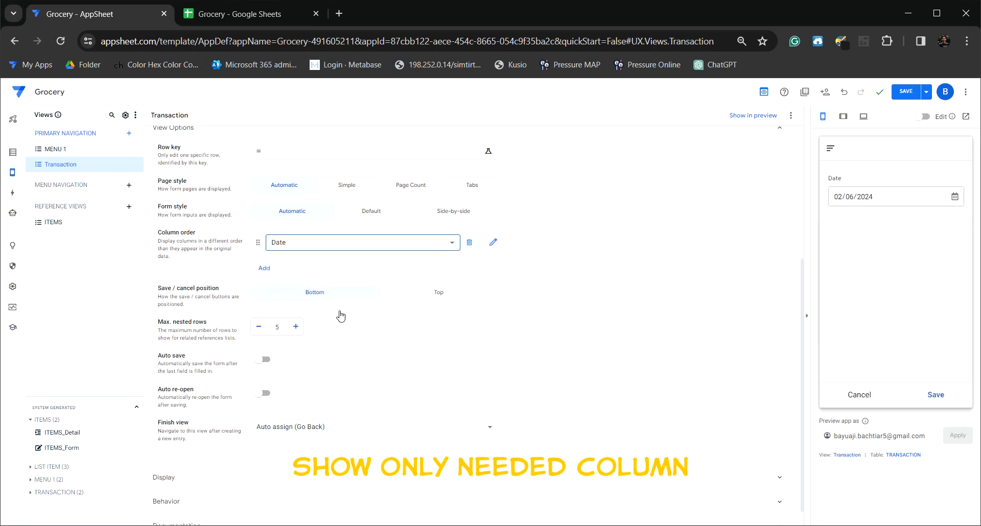
pyautogui.click(264, 268)
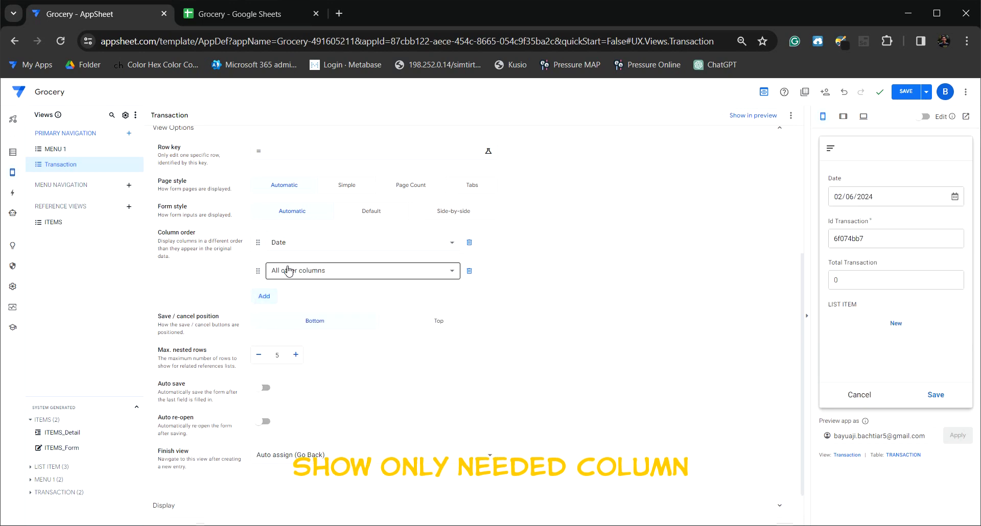
pyautogui.click(324, 270)
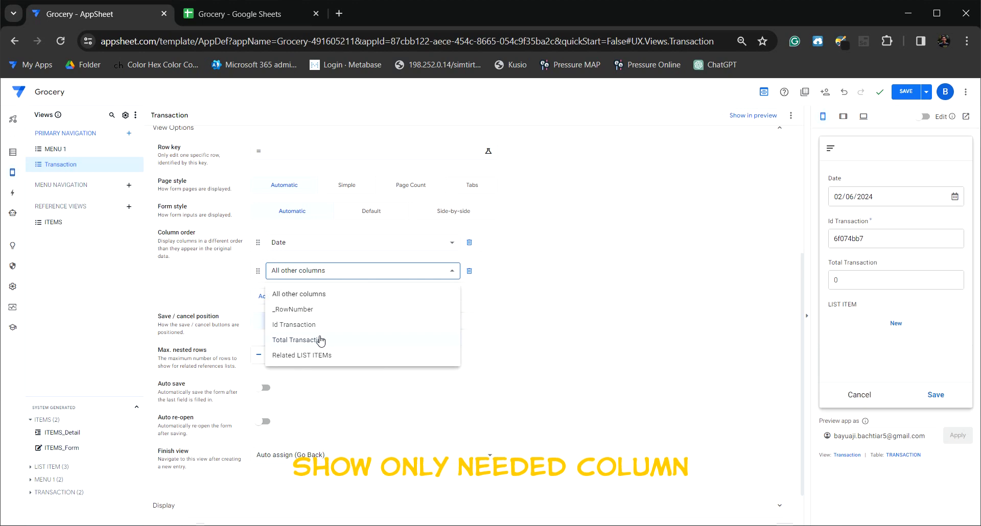
pyautogui.click(320, 355)
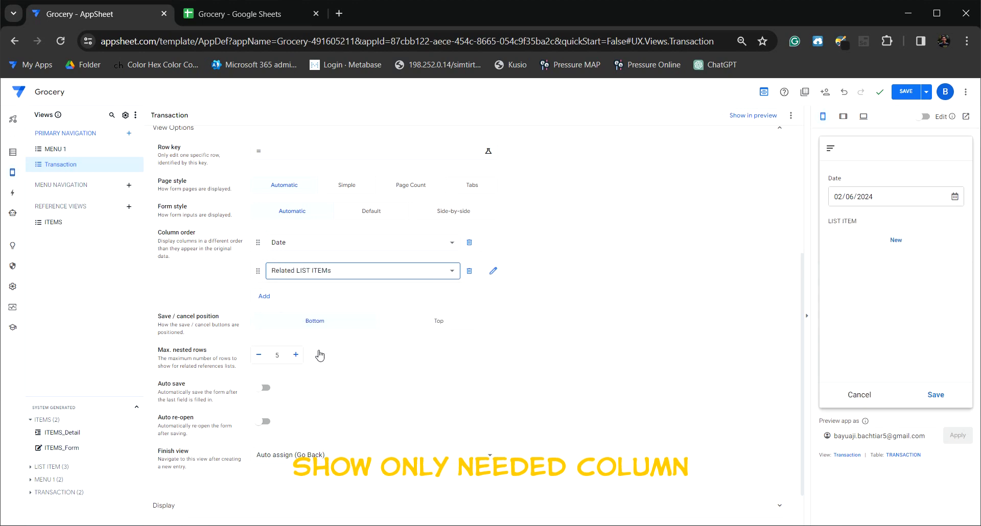
pyautogui.click(263, 297)
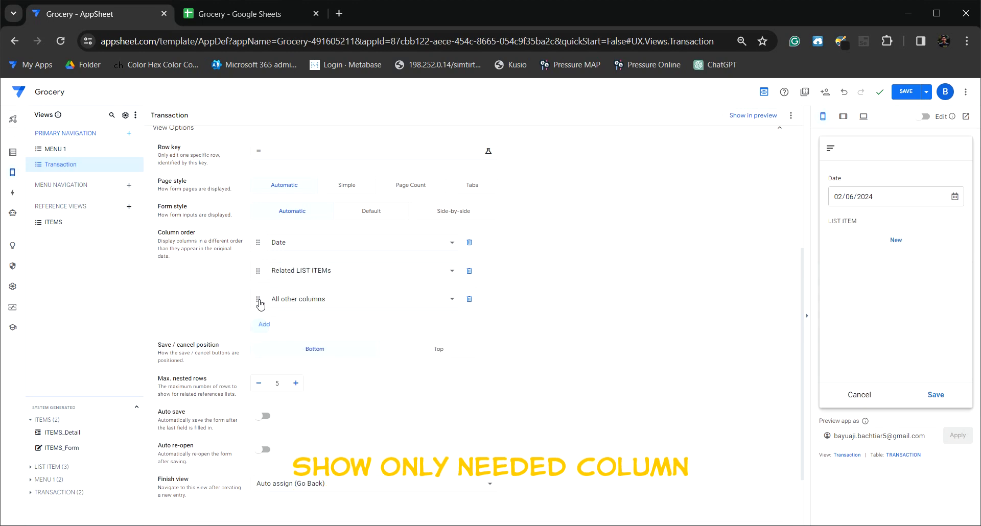
pyautogui.click(303, 306)
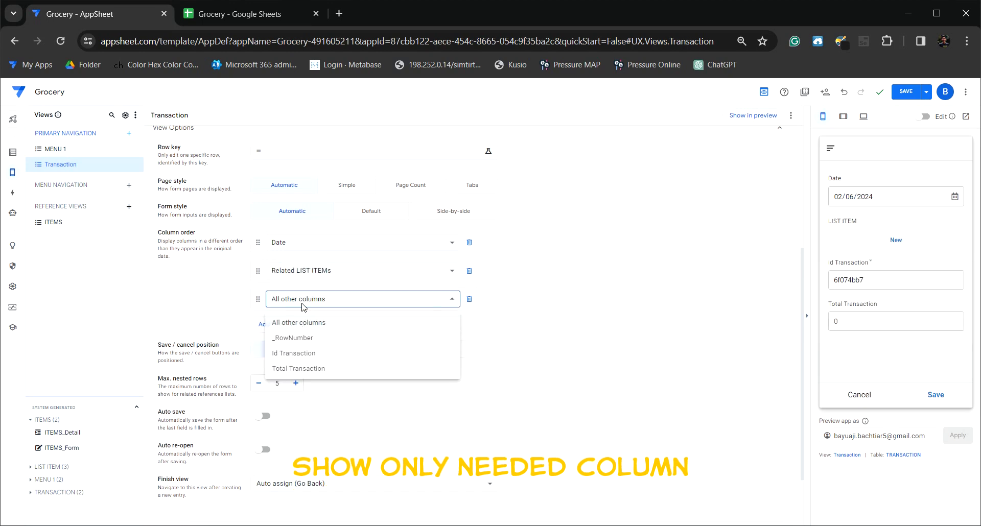
pyautogui.click(303, 368)
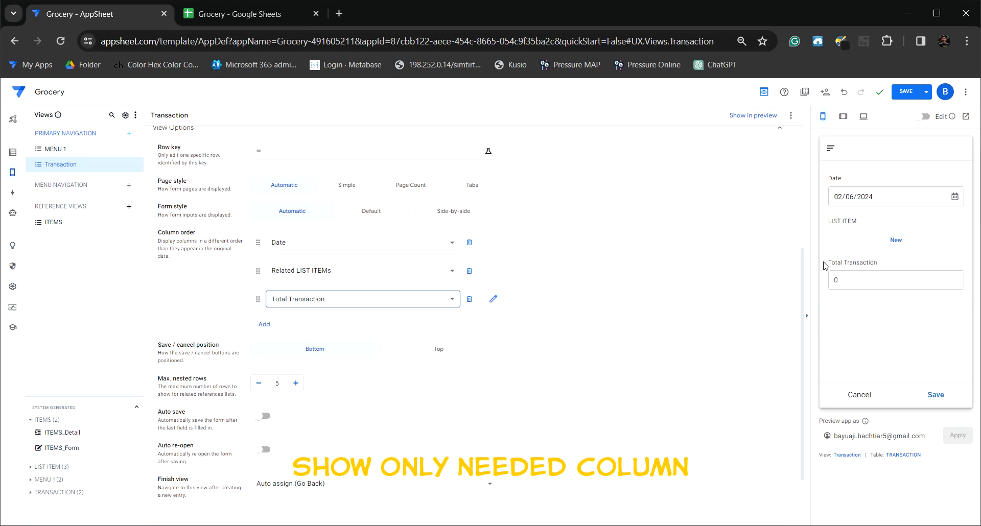
# Save the app and open a fresh Transaction form in the preview
pyautogui.click(907, 96)
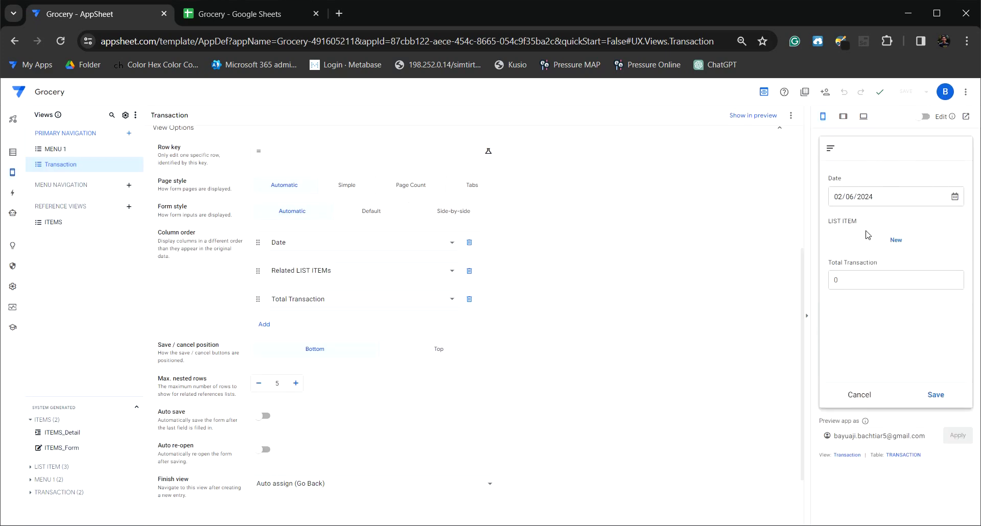
pyautogui.click(852, 394)
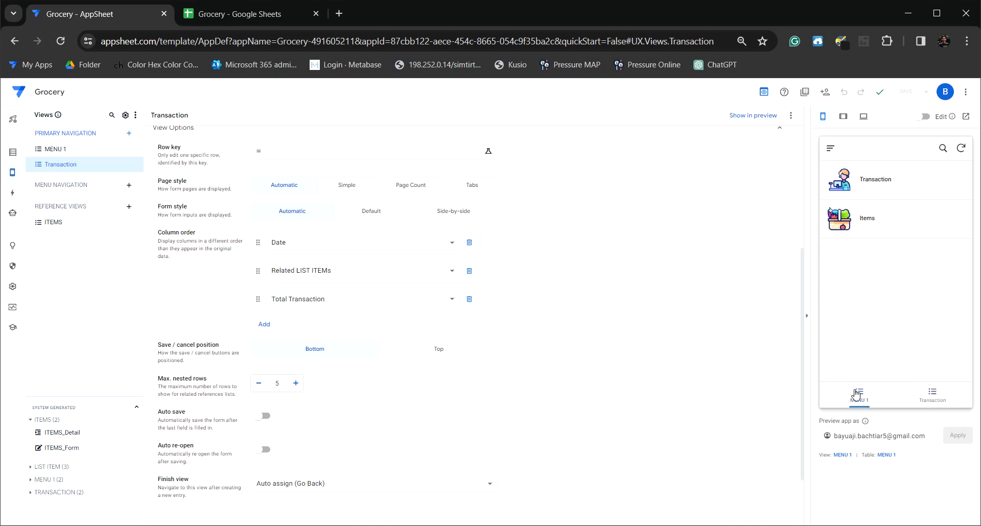
pyautogui.click(876, 179)
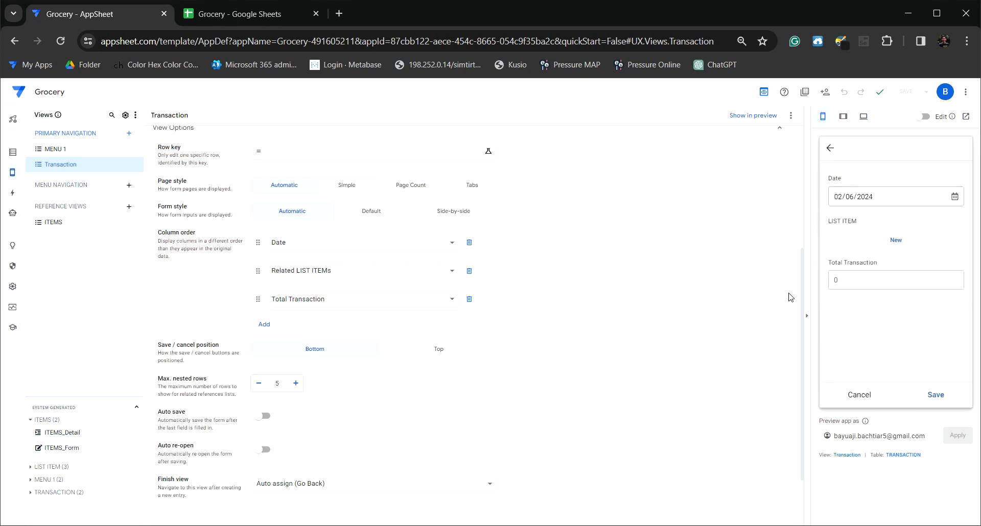
pyautogui.click(228, 22)
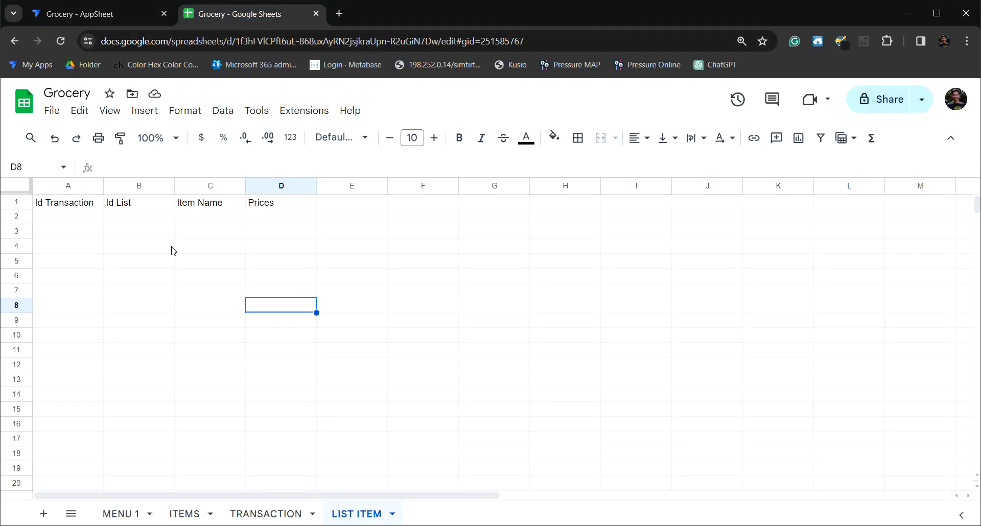
pyautogui.click(182, 514)
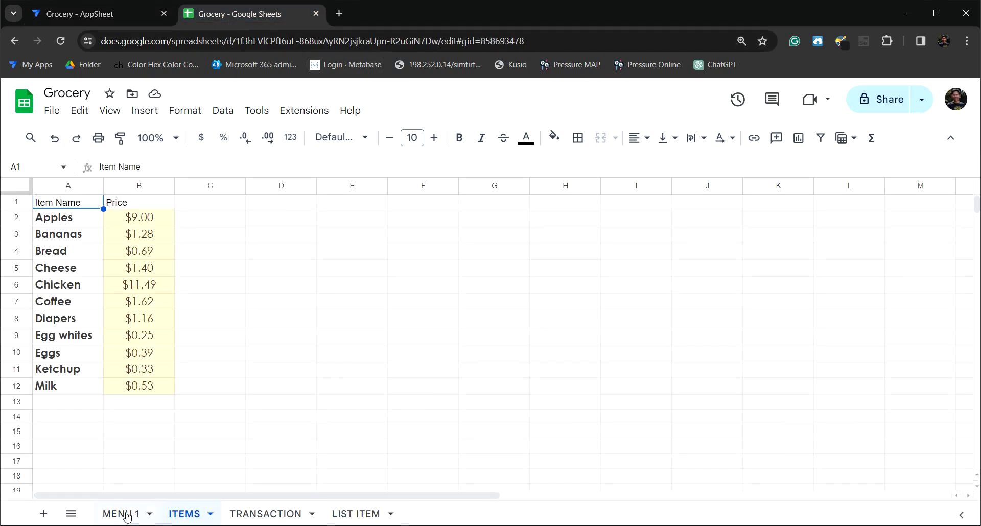
pyautogui.click(127, 514)
pyautogui.click(131, 220)
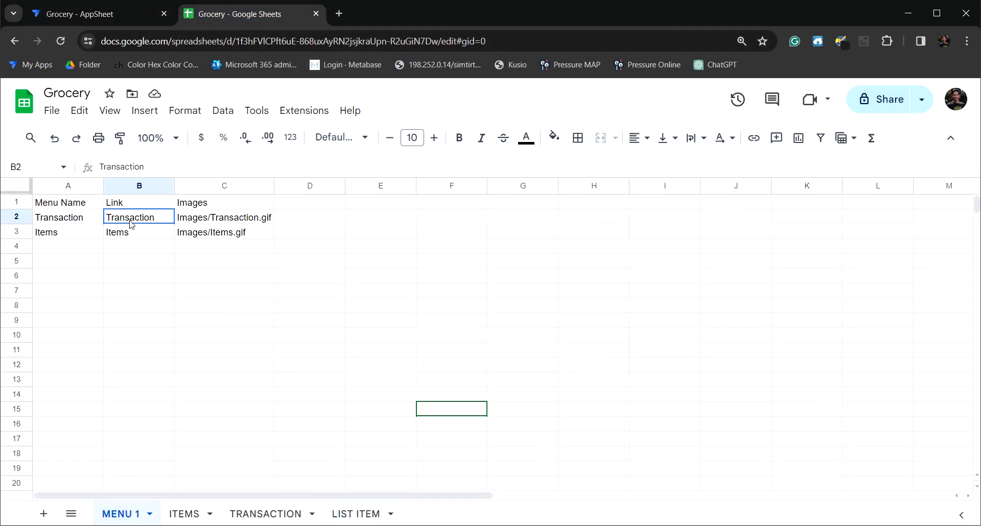
pyautogui.click(116, 20)
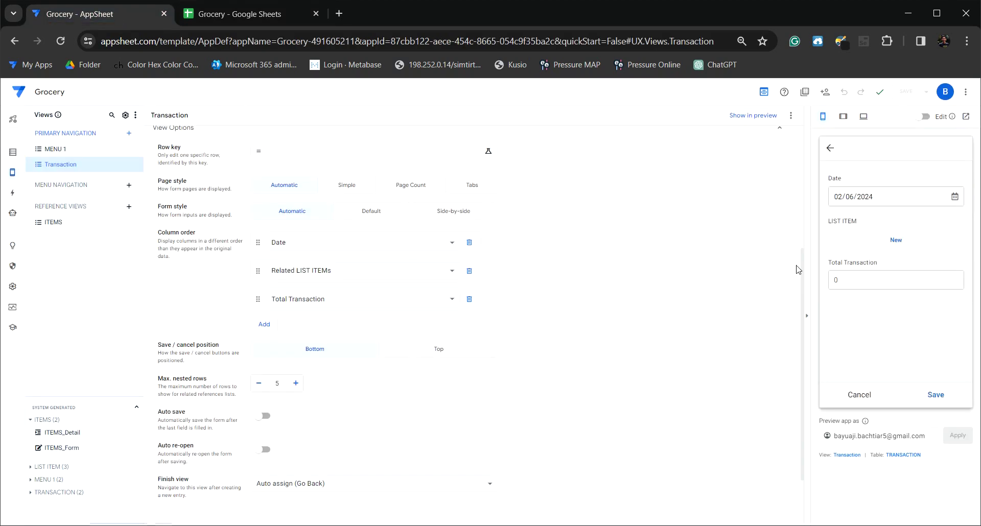
# In the preview, start a new transaction and add a LIST ITEM row with Item Name Apples
pyautogui.moveTo(802, 274); pyautogui.dragTo(795, 157)
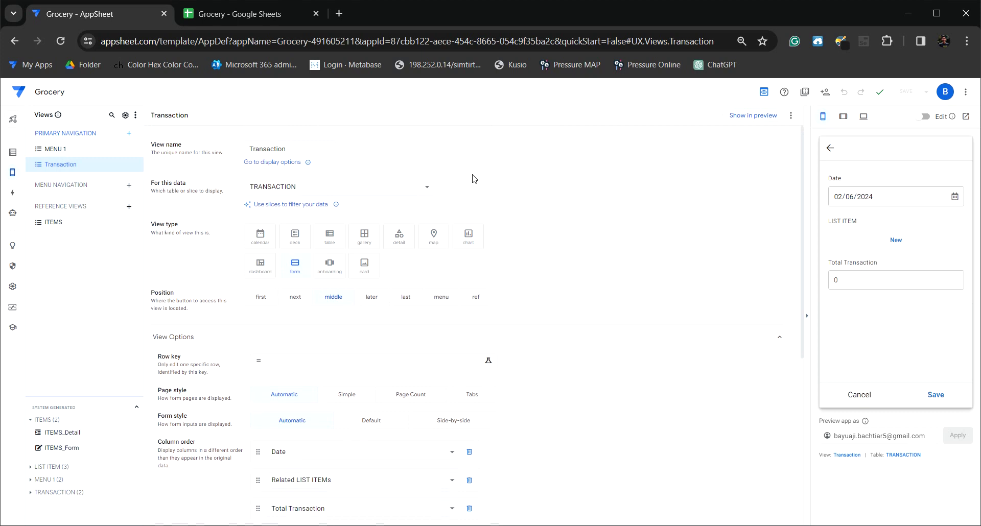
pyautogui.doubleClick(283, 143)
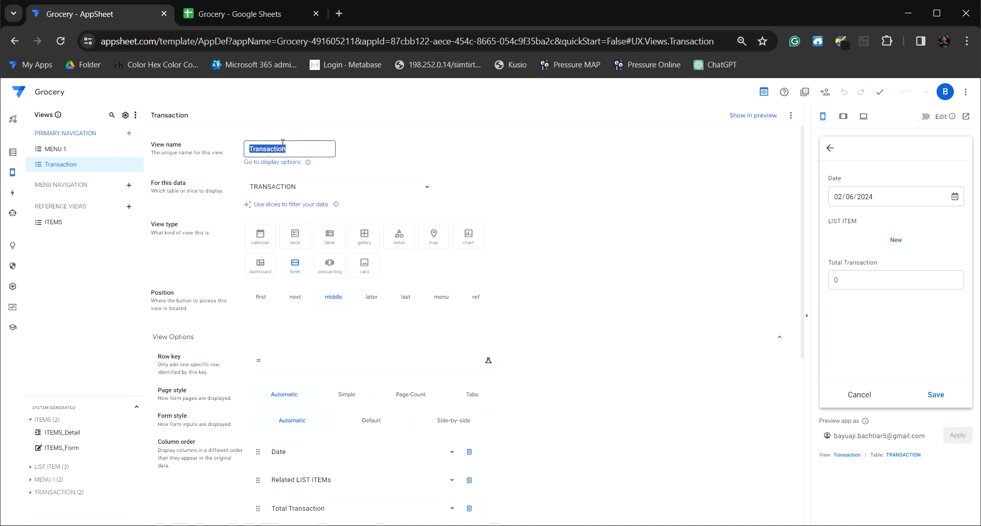
pyautogui.click(414, 158)
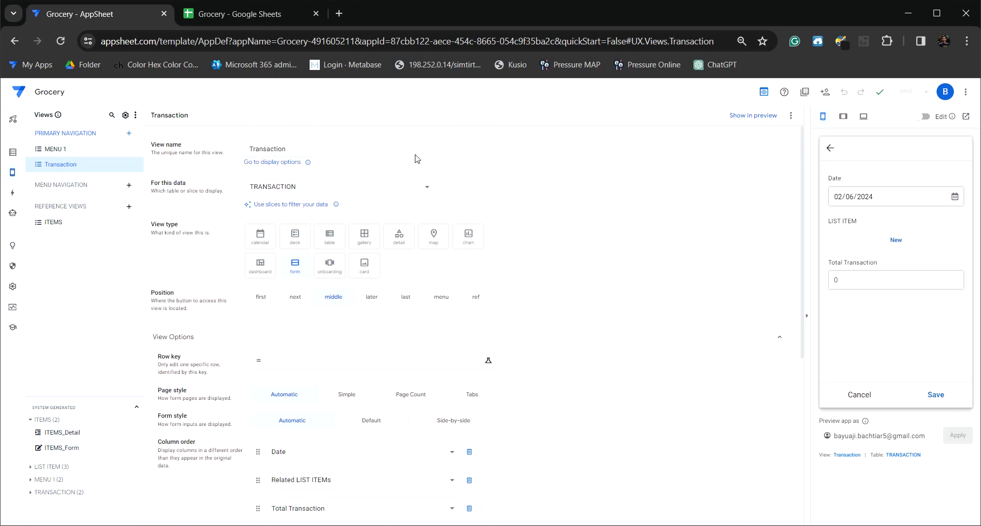
pyautogui.click(860, 395)
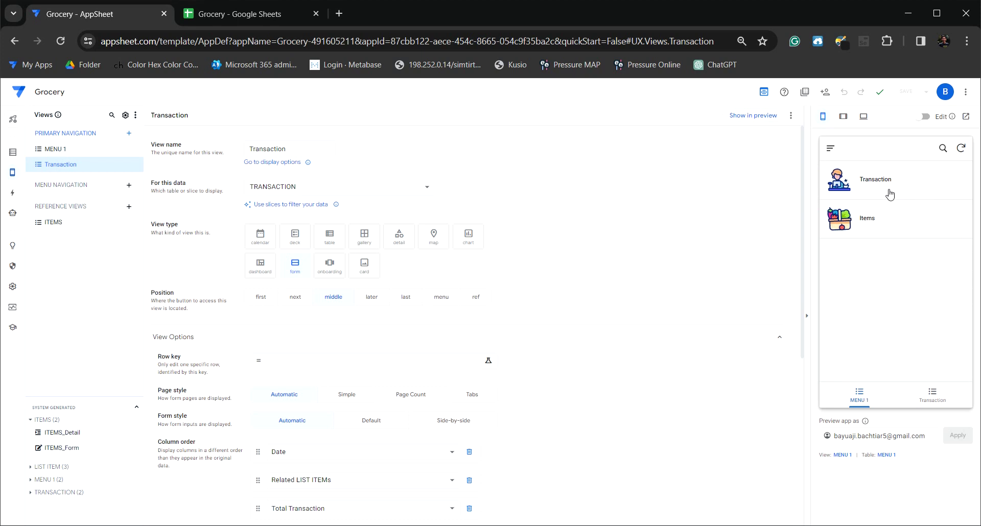
pyautogui.click(890, 193)
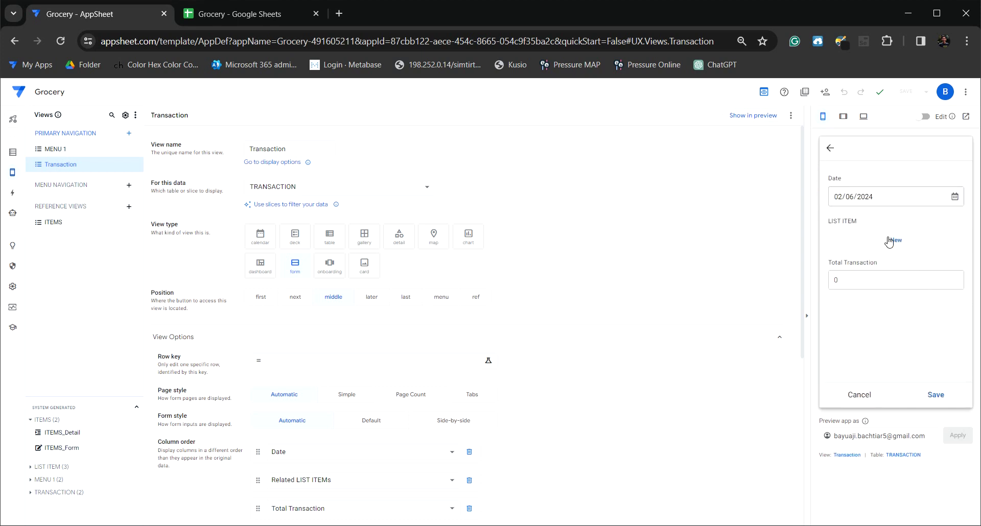
pyautogui.click(889, 241)
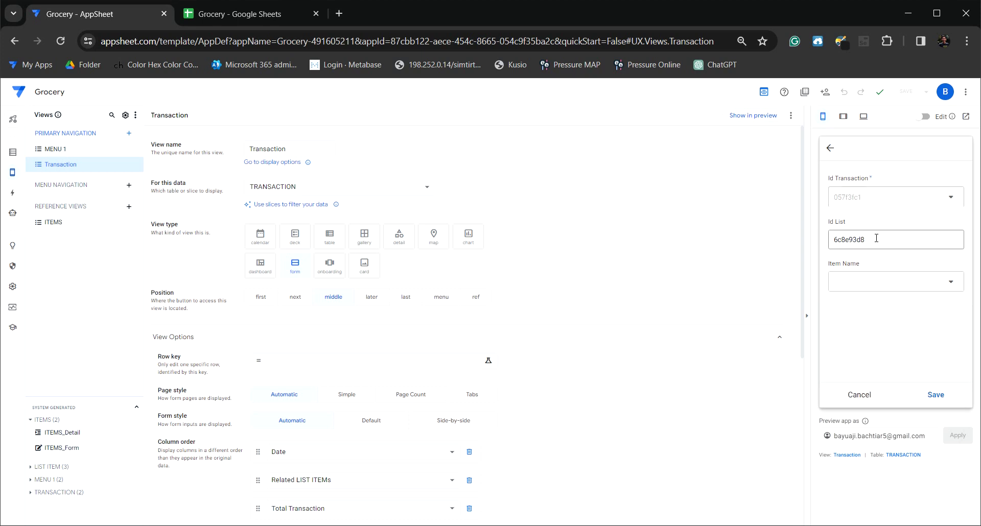
pyautogui.click(886, 284)
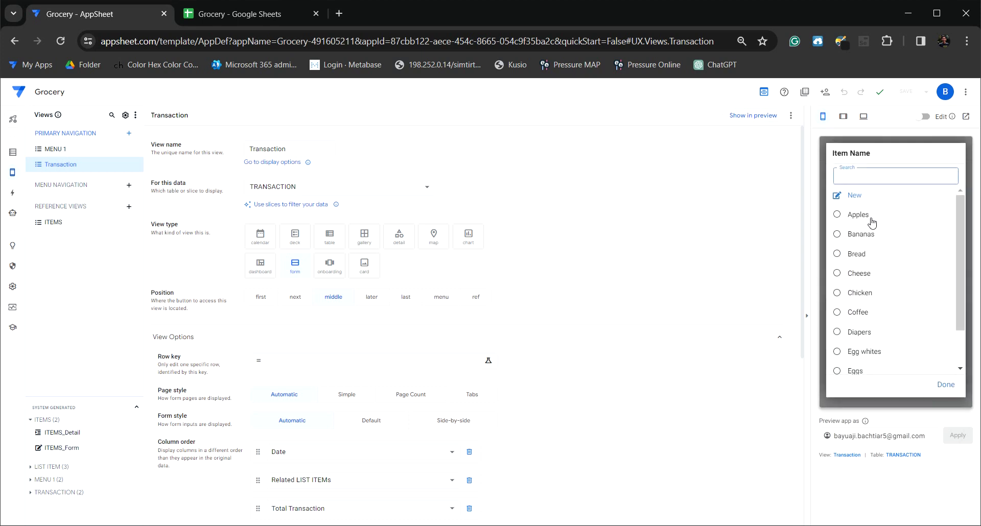
pyautogui.click(872, 221)
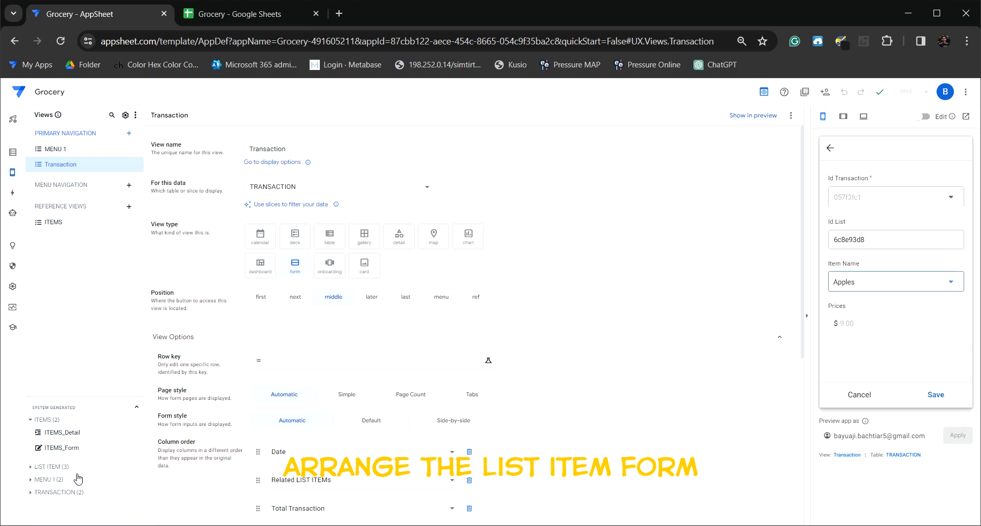
# Give LIST ITEM_Form the column order Item Name then Prices, and save the app
pyautogui.click(30, 469)
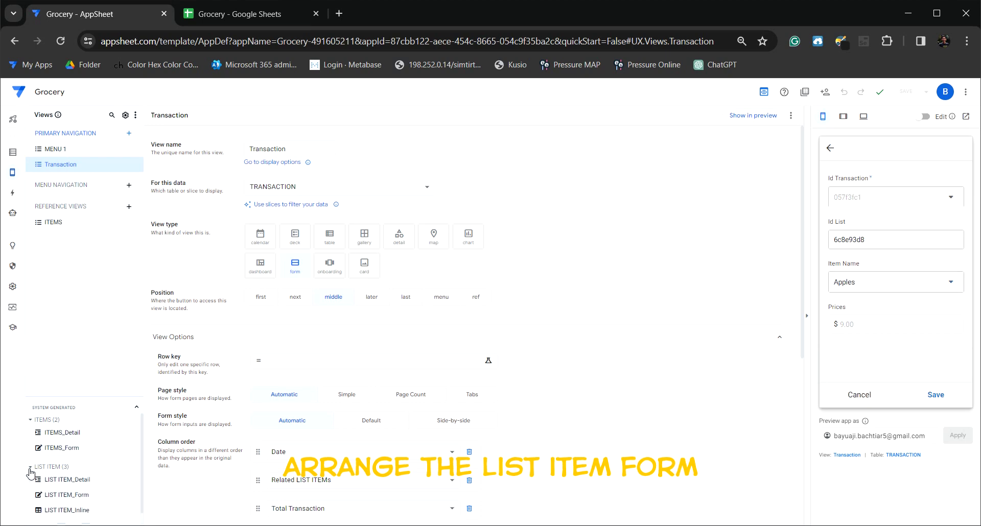
pyautogui.click(61, 496)
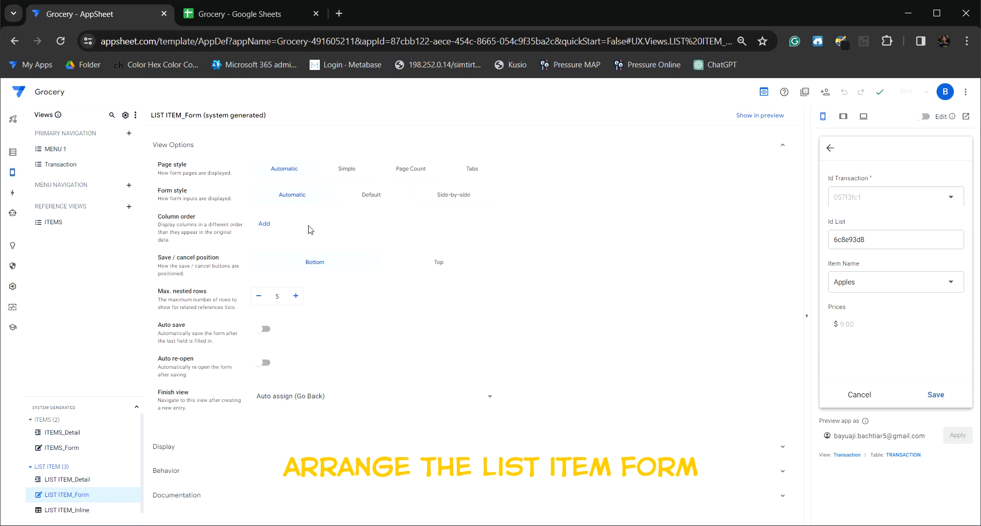
pyautogui.click(265, 224)
pyautogui.click(337, 233)
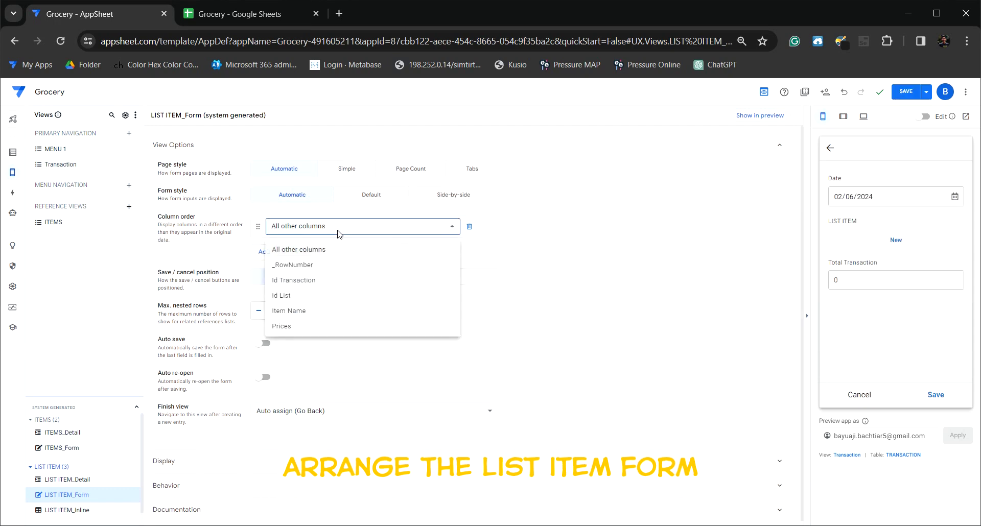
pyautogui.click(299, 315)
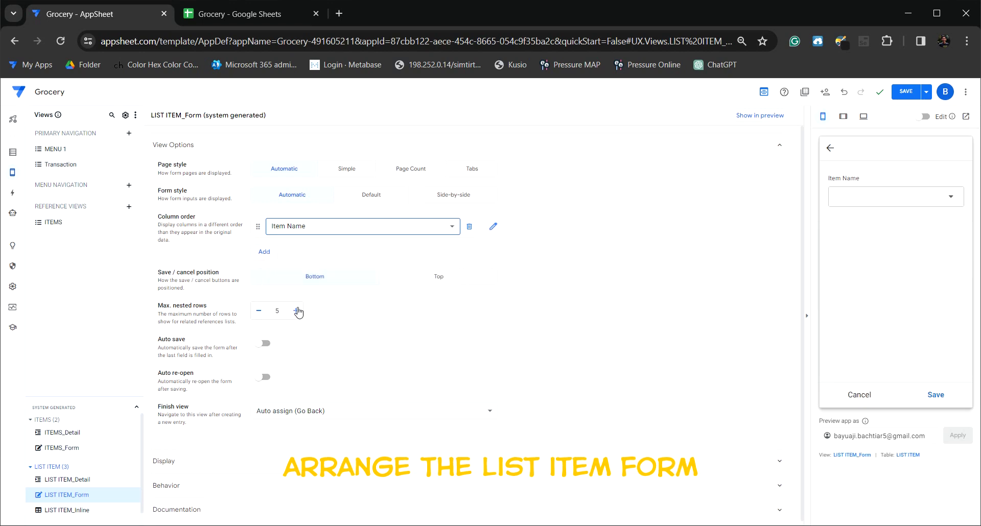
pyautogui.click(264, 252)
pyautogui.click(310, 259)
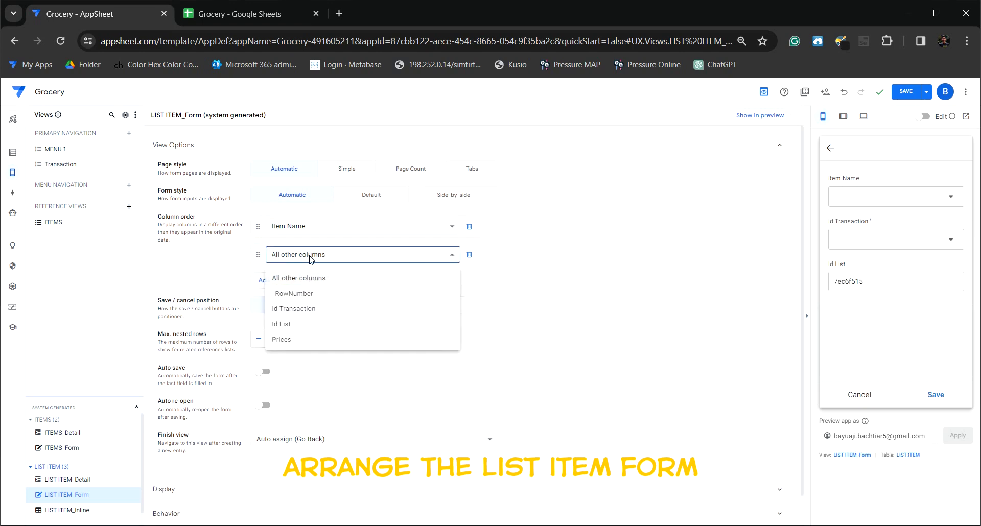
pyautogui.click(289, 339)
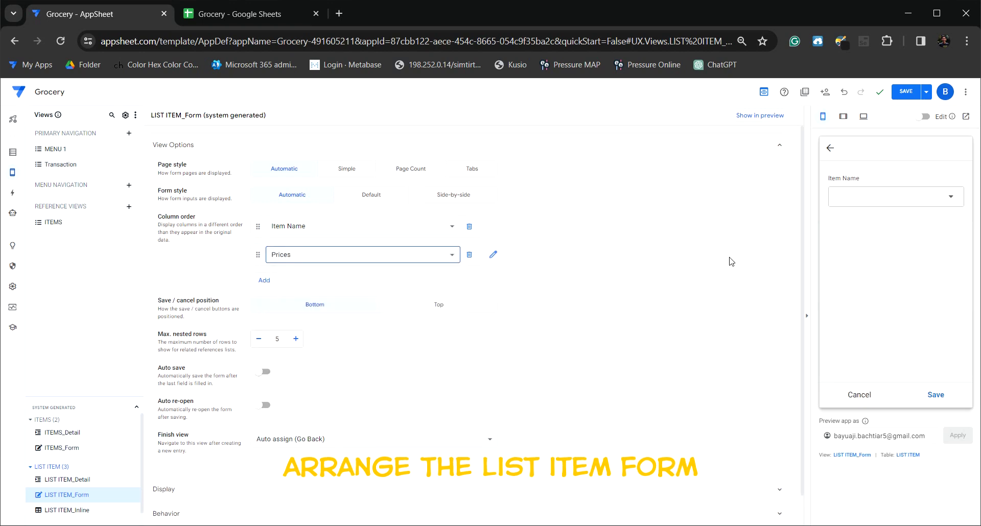
pyautogui.click(902, 97)
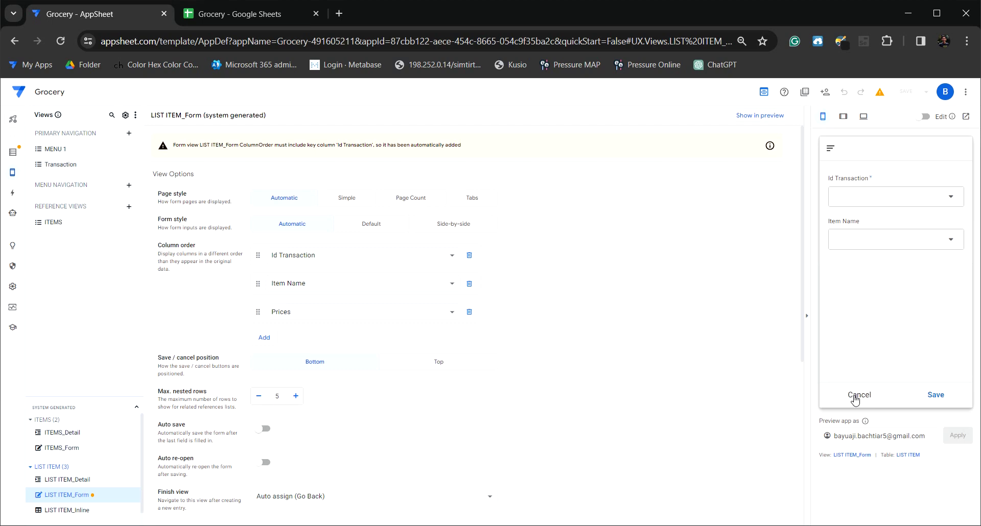
# In the preview, start a new transaction and add a new list item to test it
pyautogui.click(854, 399)
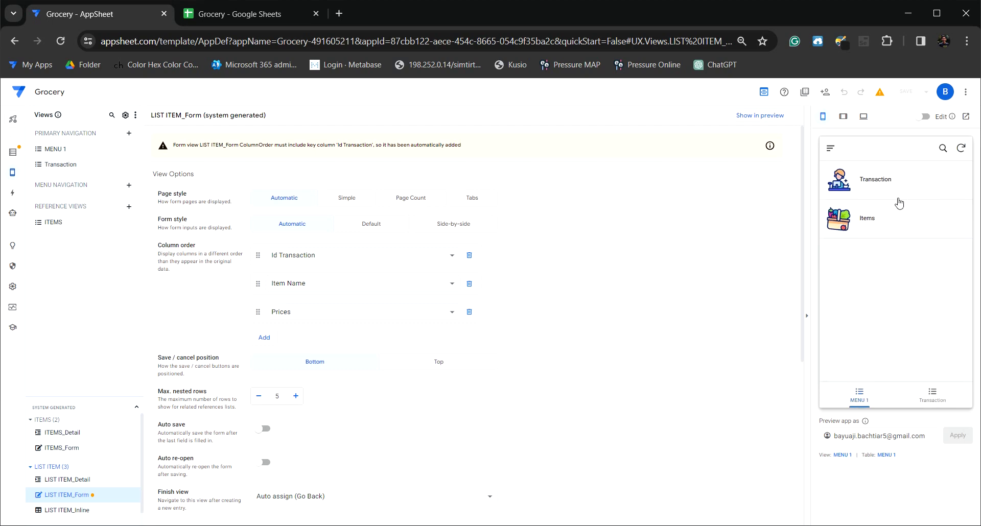
pyautogui.click(883, 190)
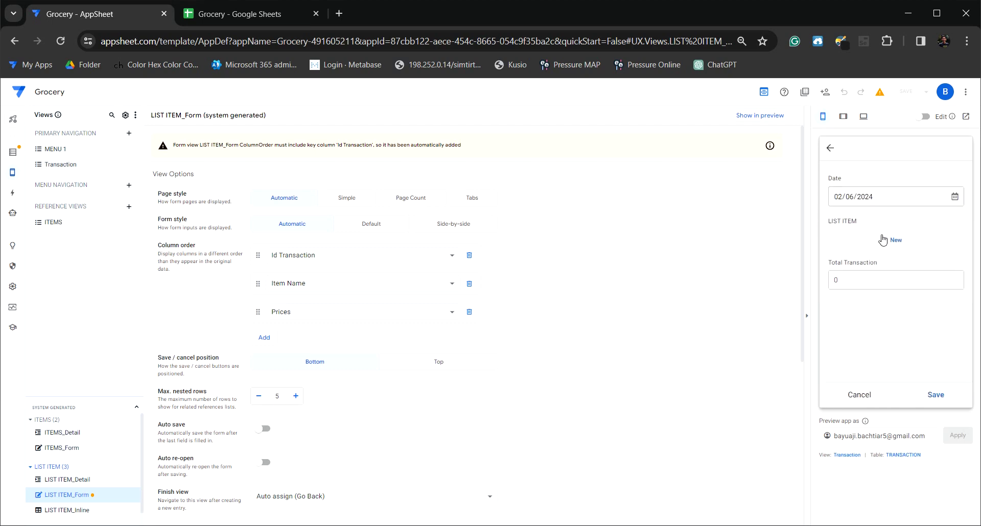
pyautogui.click(883, 241)
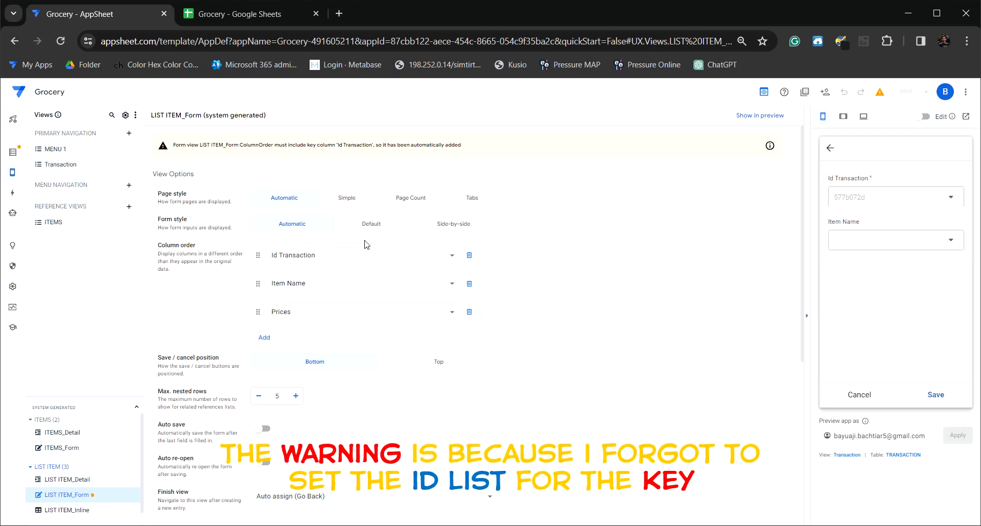
# Untick REQUIRE? for LIST ITEM's Id Transaction, then return to the LIST ITEM_Form settings
pyautogui.click(9, 160)
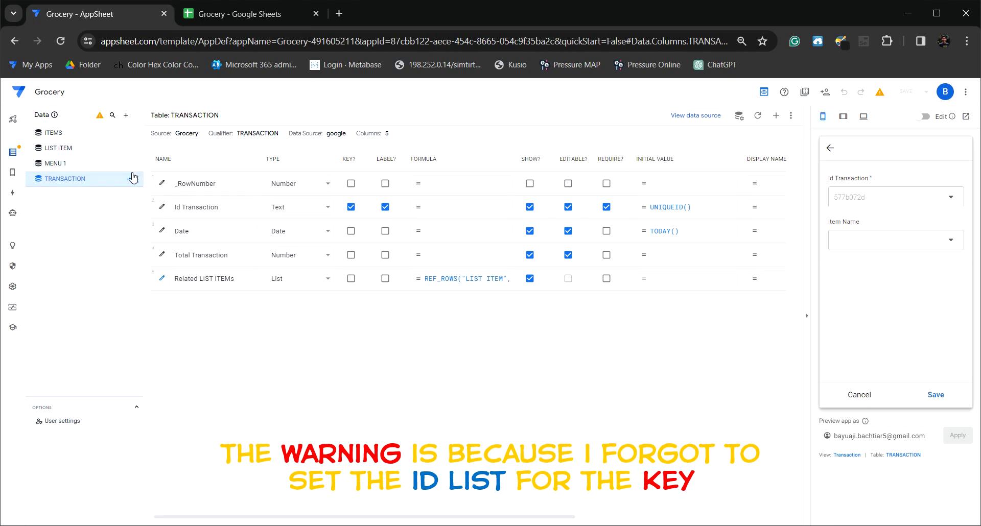
pyautogui.click(78, 154)
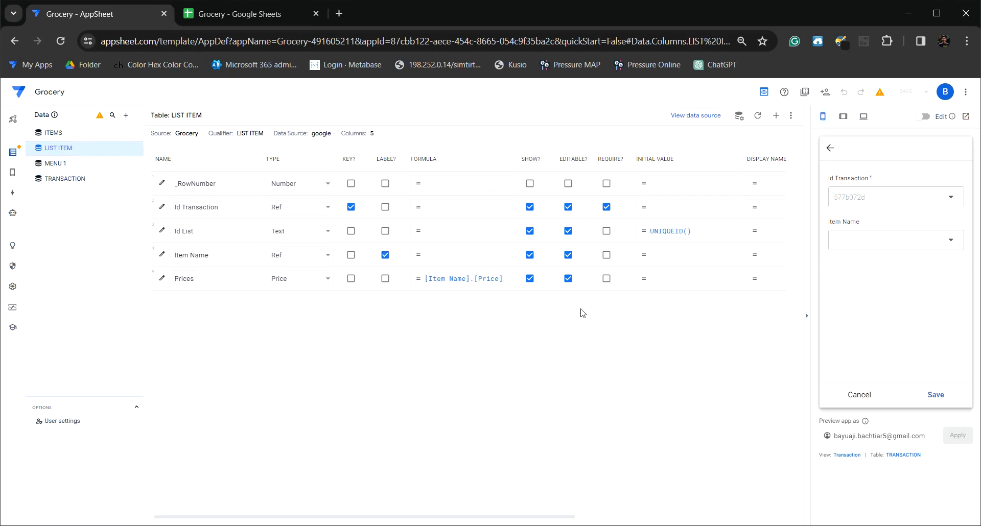
pyautogui.click(607, 209)
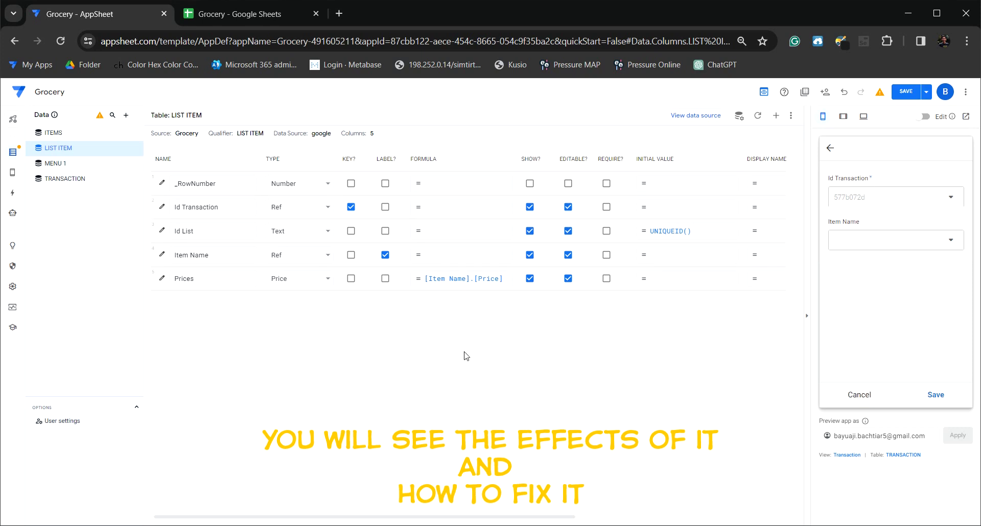
pyautogui.click(12, 172)
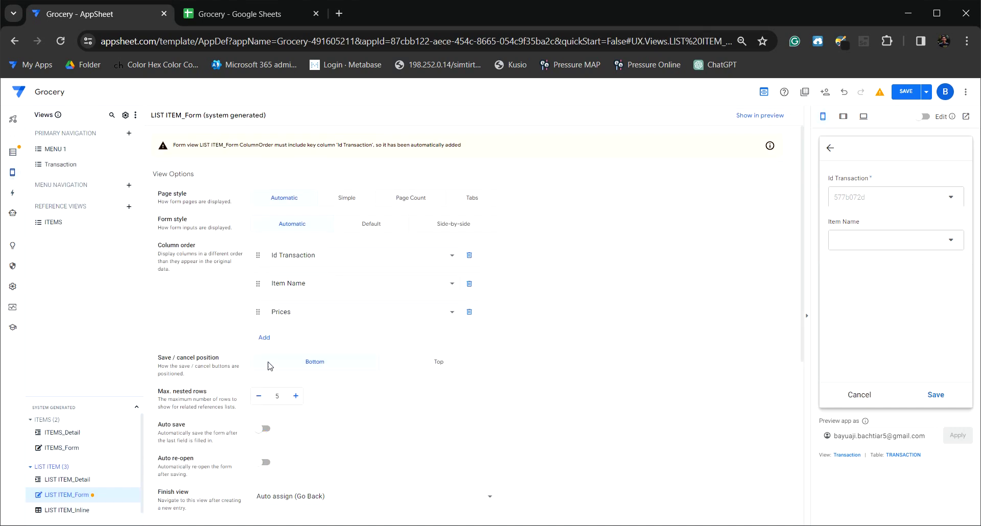
# Remove Id Transaction from LIST ITEM_Form's column order, save, and discard a stray preview list item
pyautogui.click(469, 258)
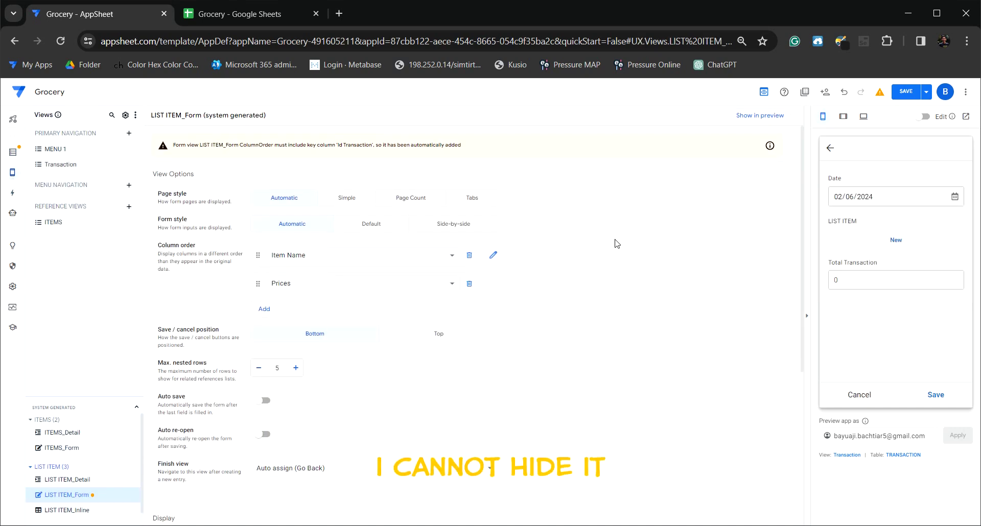
pyautogui.click(906, 97)
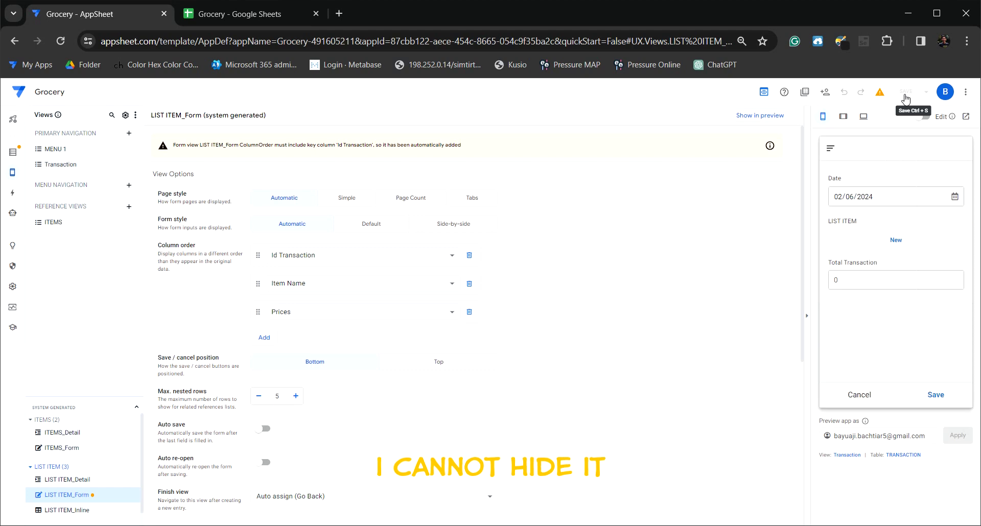
pyautogui.click(895, 246)
pyautogui.click(893, 246)
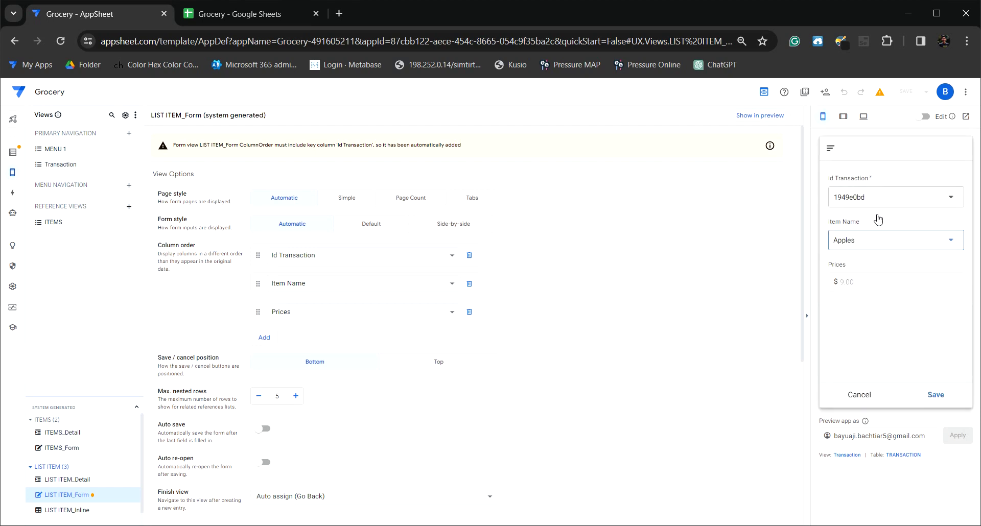
pyautogui.click(936, 395)
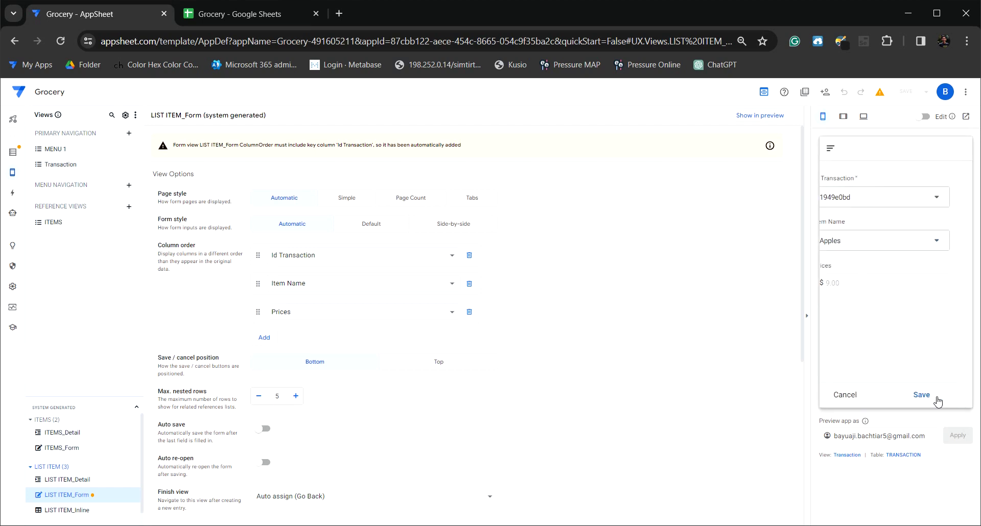
pyautogui.click(864, 398)
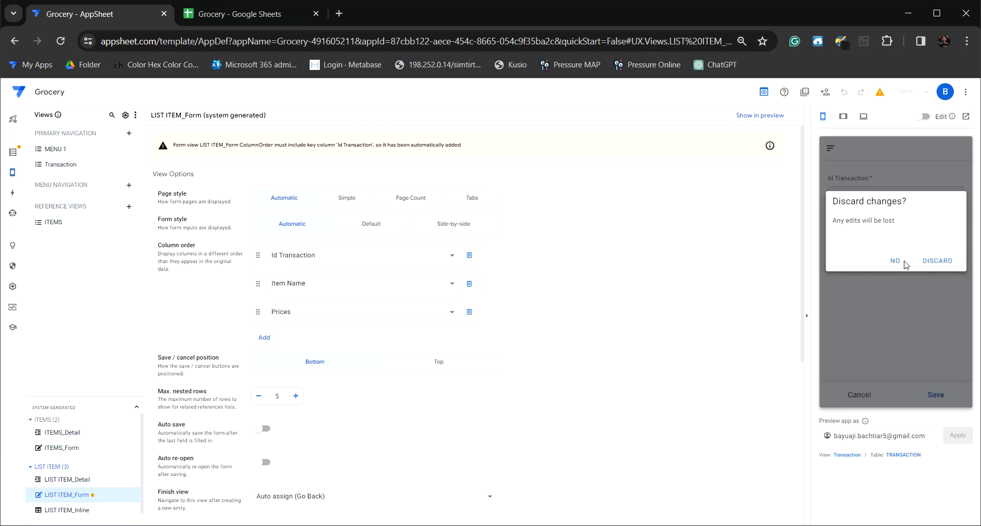
pyautogui.click(948, 263)
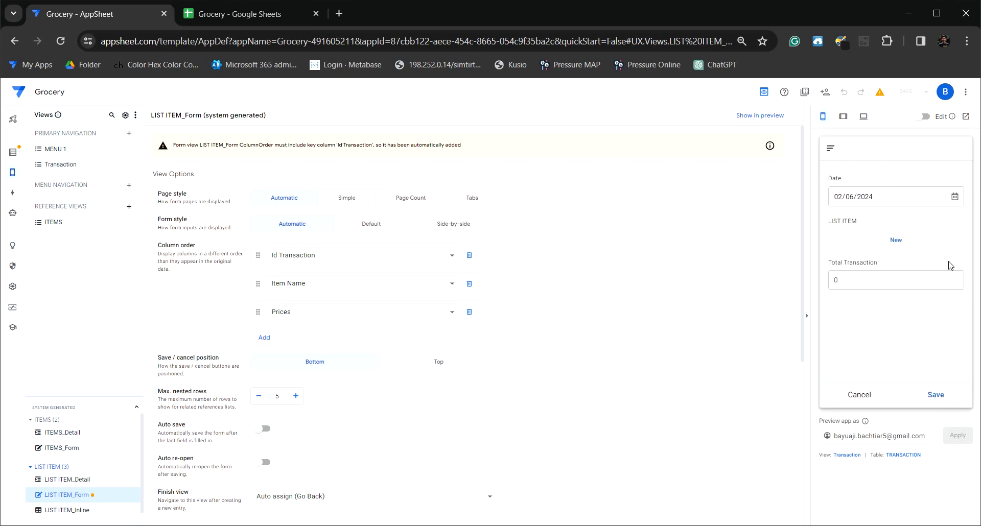
# Add and save an Apples list item in the preview transaction, then reopen LIST ITEM's columns
pyautogui.click(894, 240)
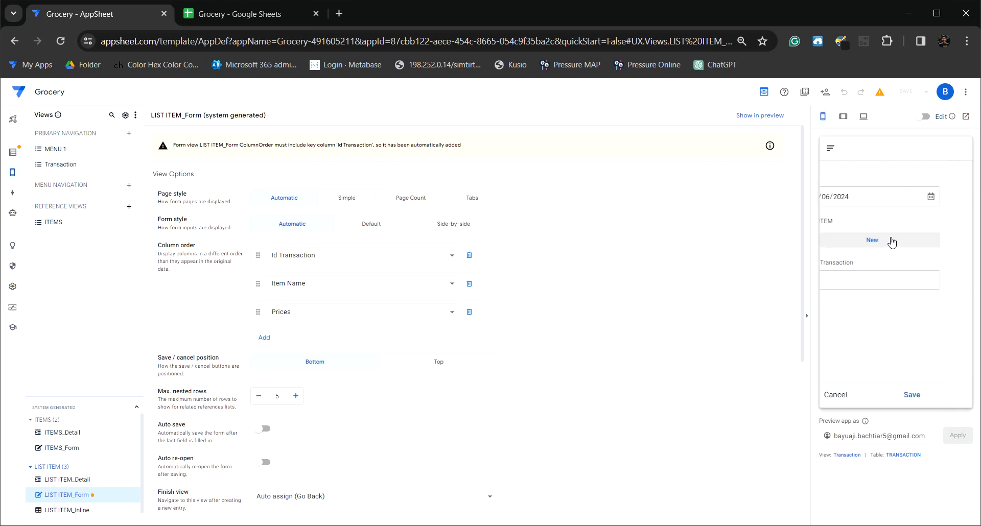
pyautogui.click(891, 242)
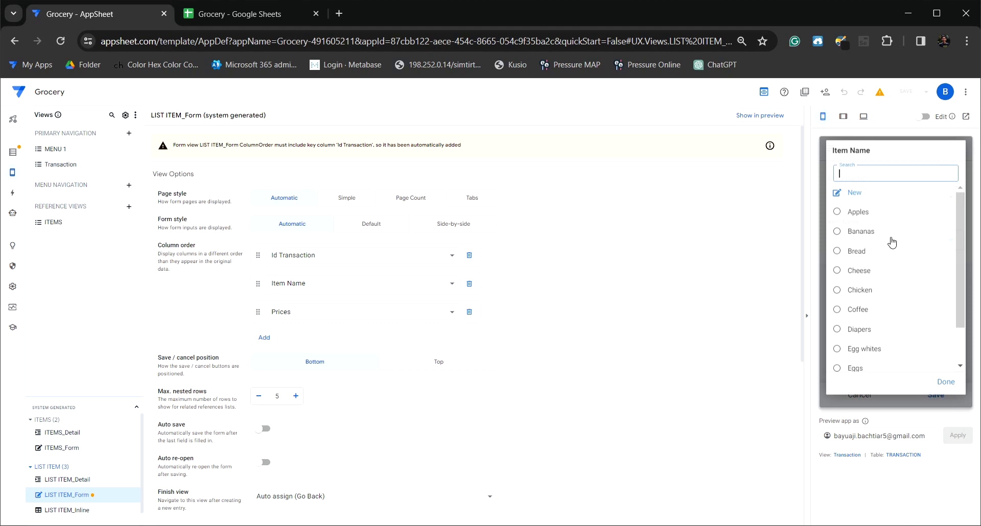
pyautogui.click(875, 214)
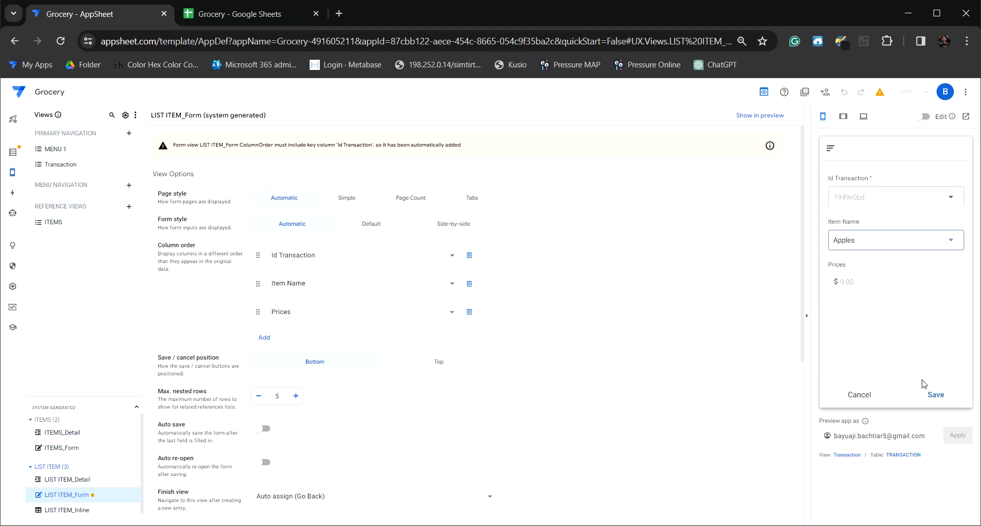
pyautogui.click(936, 396)
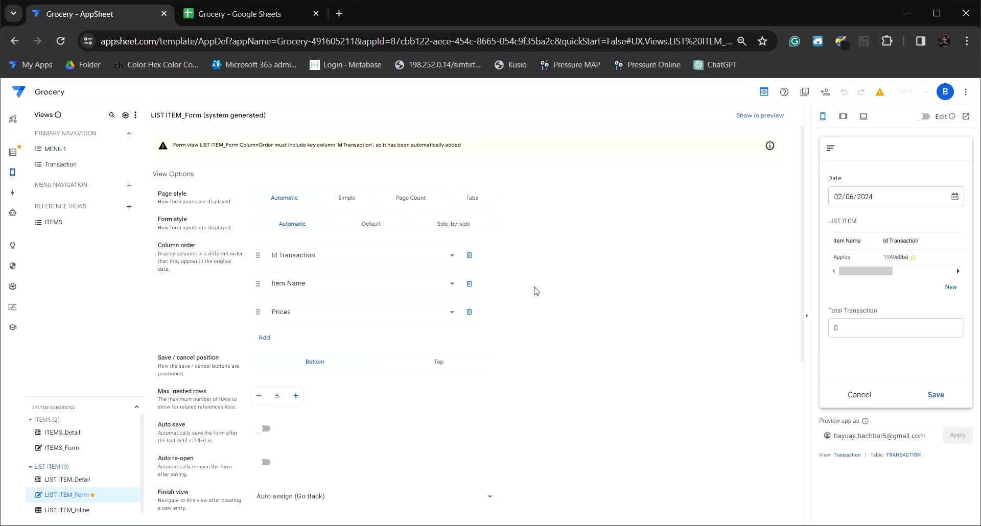
pyautogui.click(12, 151)
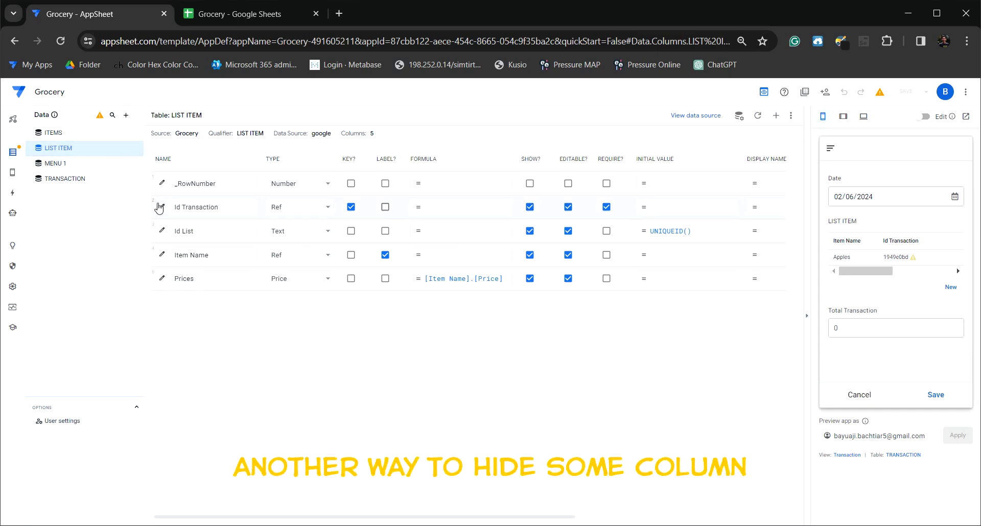
# Give LIST ITEM's Id Transaction column the Show? expression isblank([Id Transaction])
pyautogui.click(160, 207)
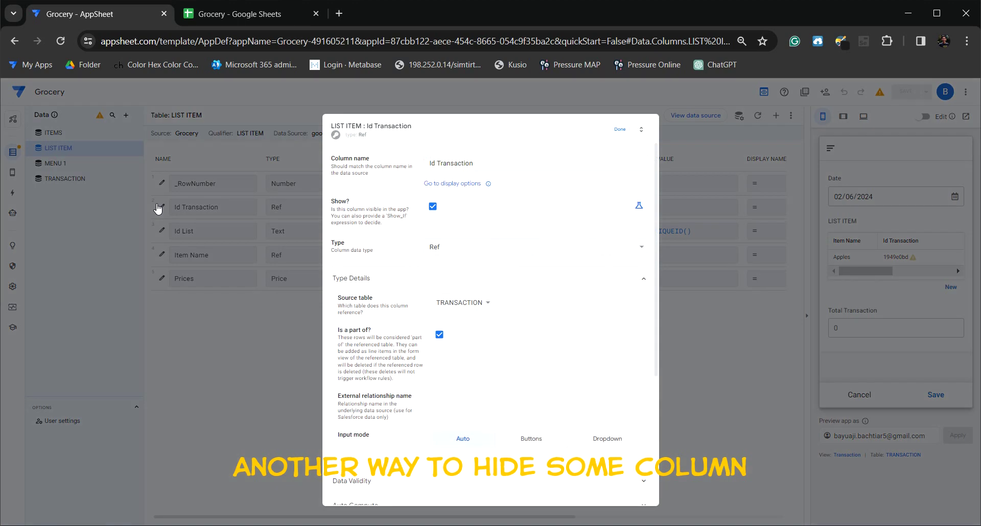
pyautogui.click(639, 207)
pyautogui.click(561, 210)
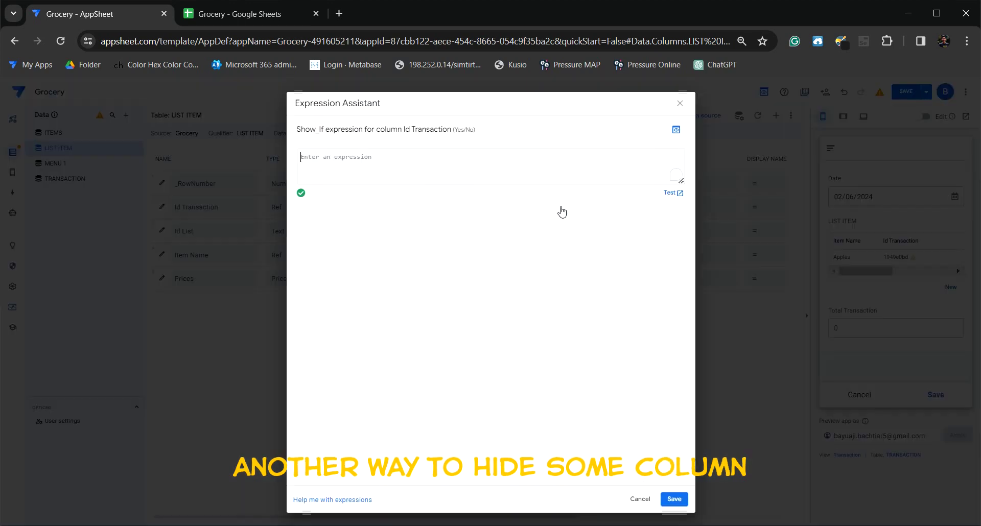
pyautogui.write('i')
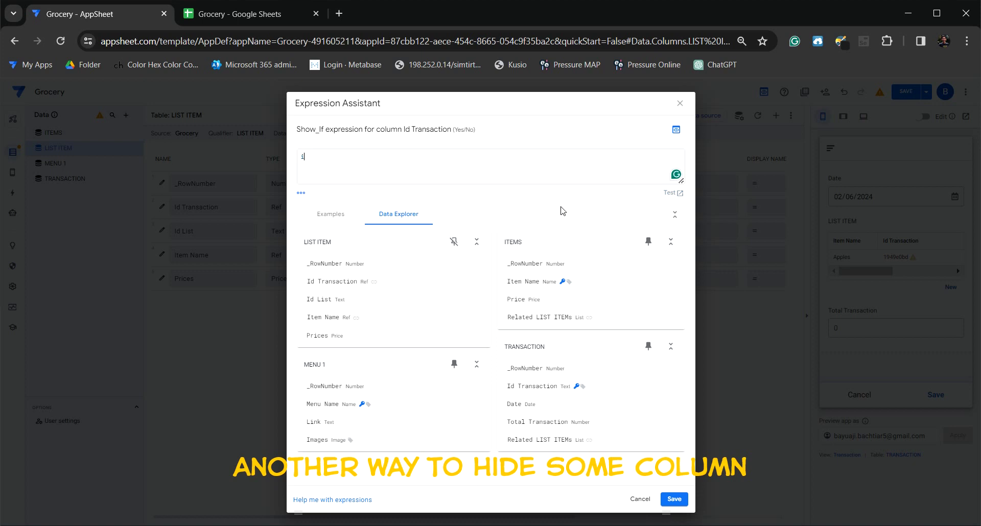
pyautogui.write('sblank')
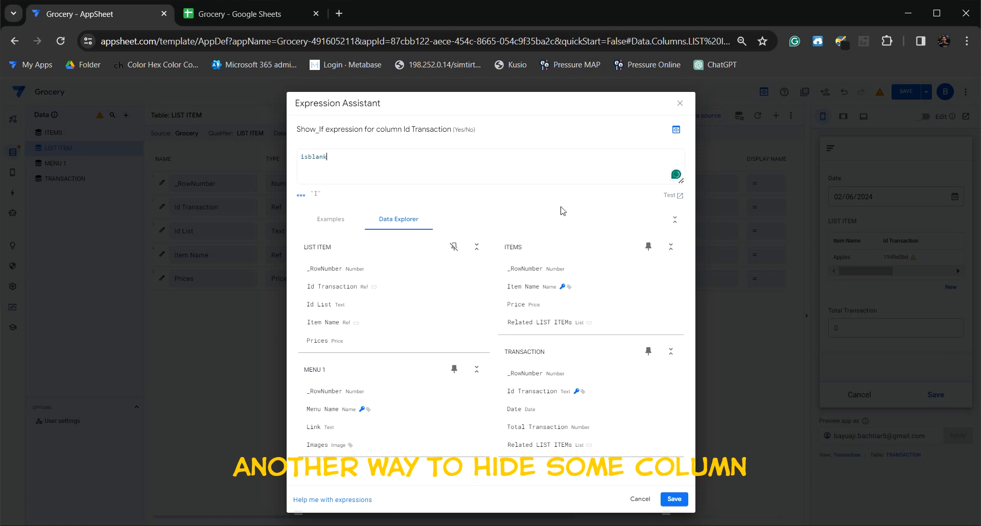
pyautogui.write('(')
pyautogui.write('[')
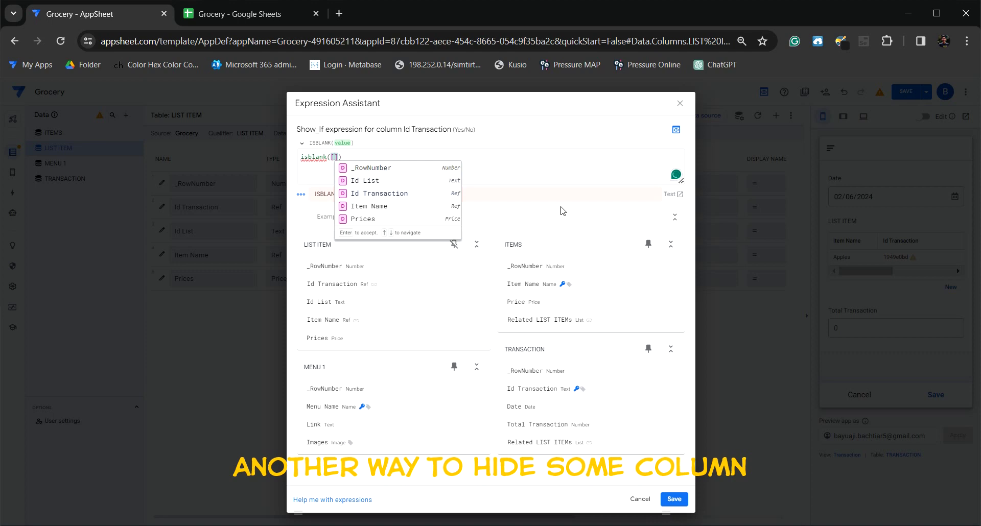
pyautogui.press('Down')
pyautogui.press('Down')
pyautogui.press('Return')
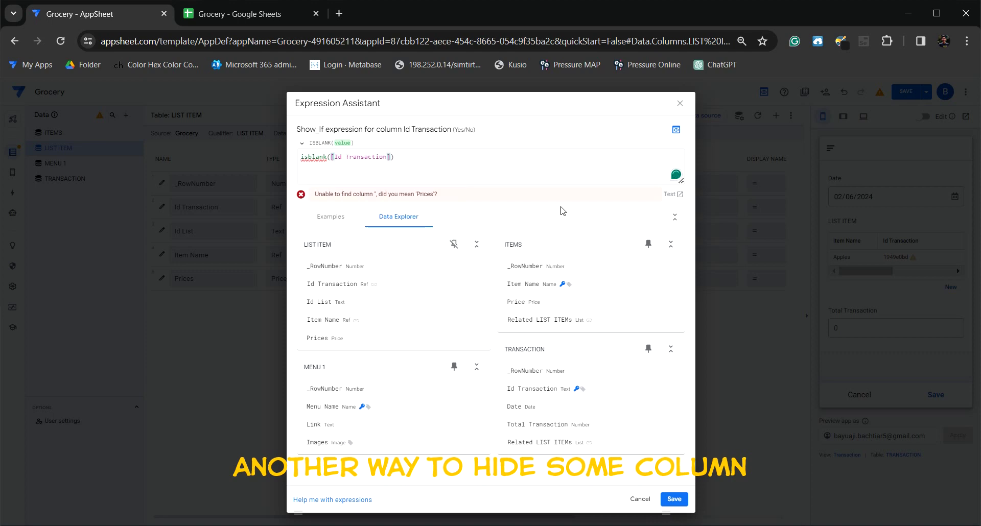
pyautogui.moveTo(629, 407)
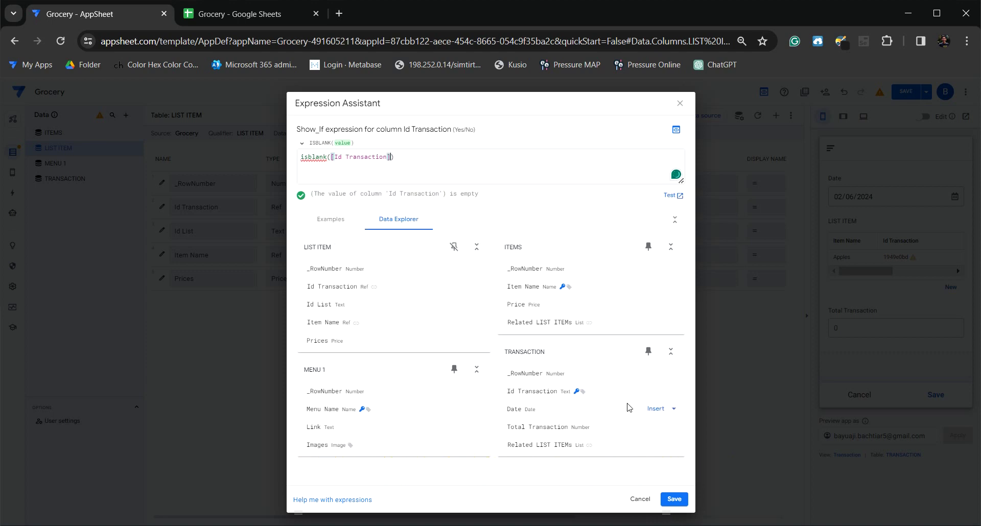
pyautogui.click(671, 498)
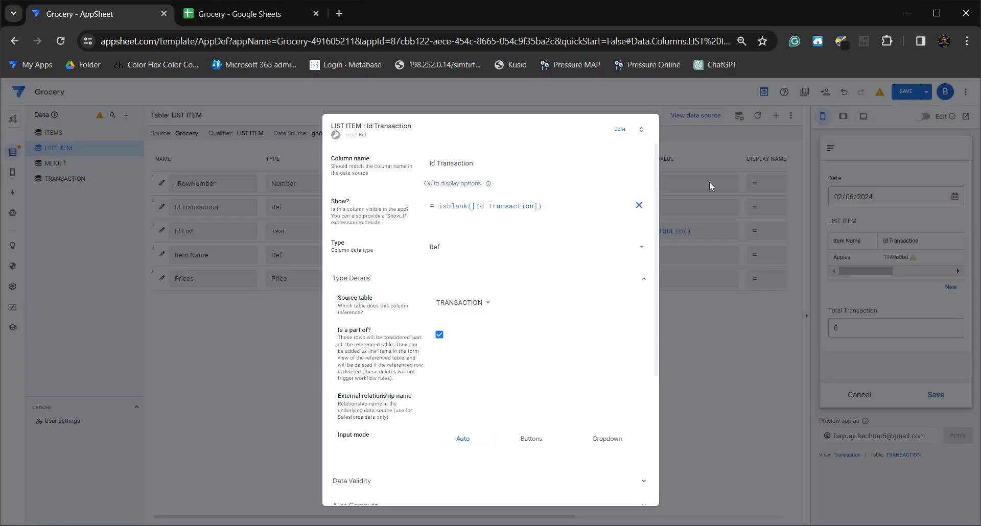
pyautogui.click(623, 130)
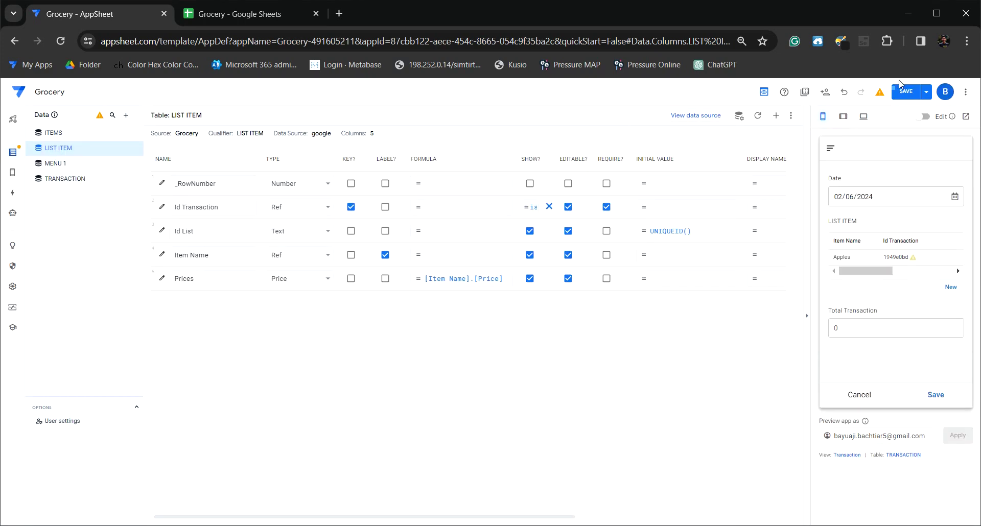
# Save the app changes and reopen the Transaction form in the preview
pyautogui.click(903, 93)
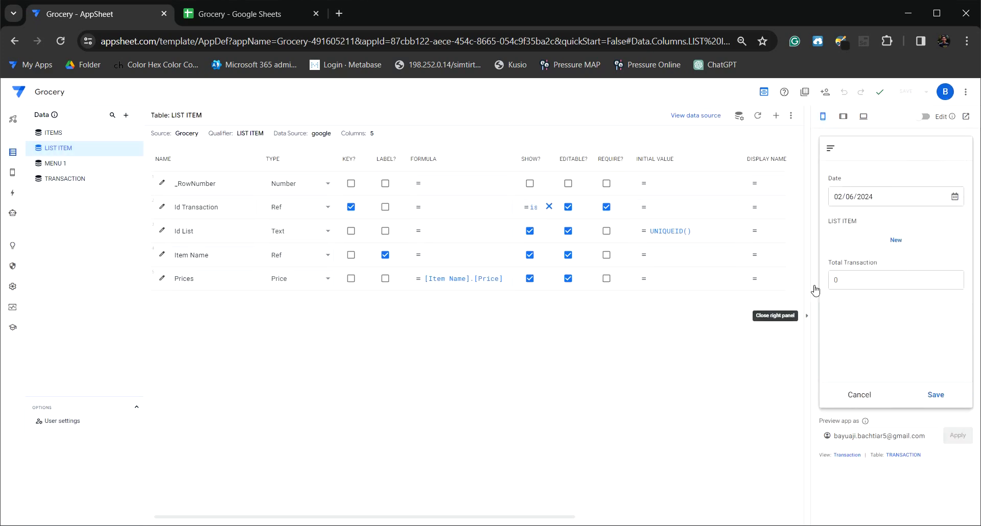
pyautogui.click(862, 406)
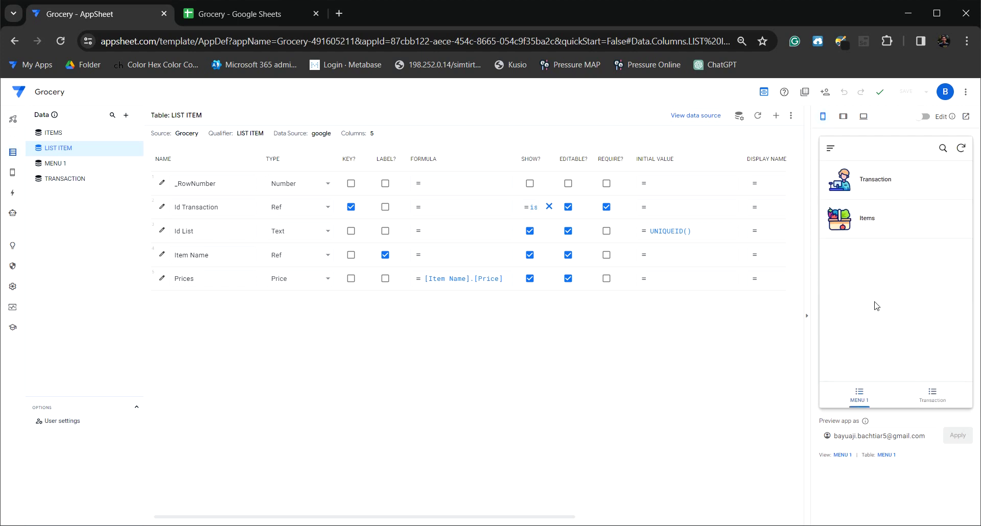
pyautogui.click(874, 193)
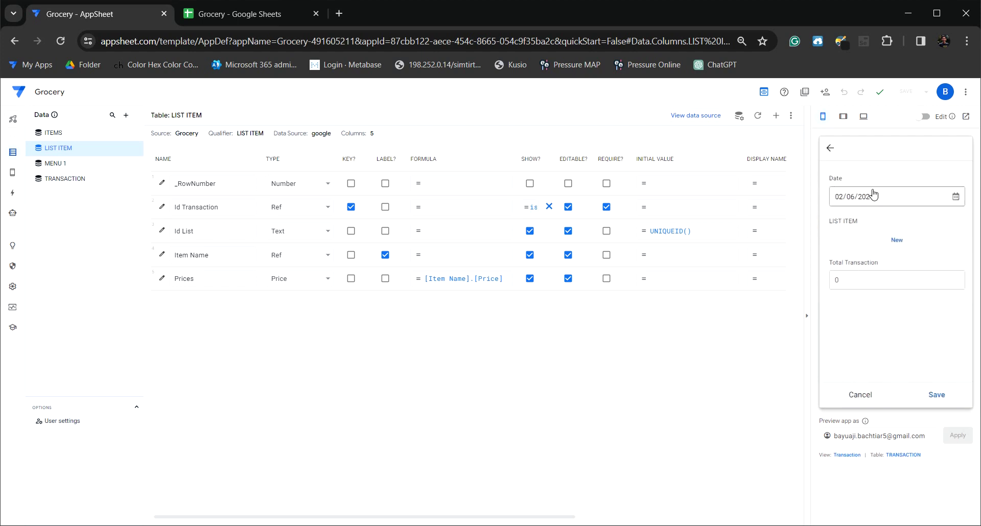
# Add and save an Apples LIST ITEM row in the transaction
pyautogui.click(879, 241)
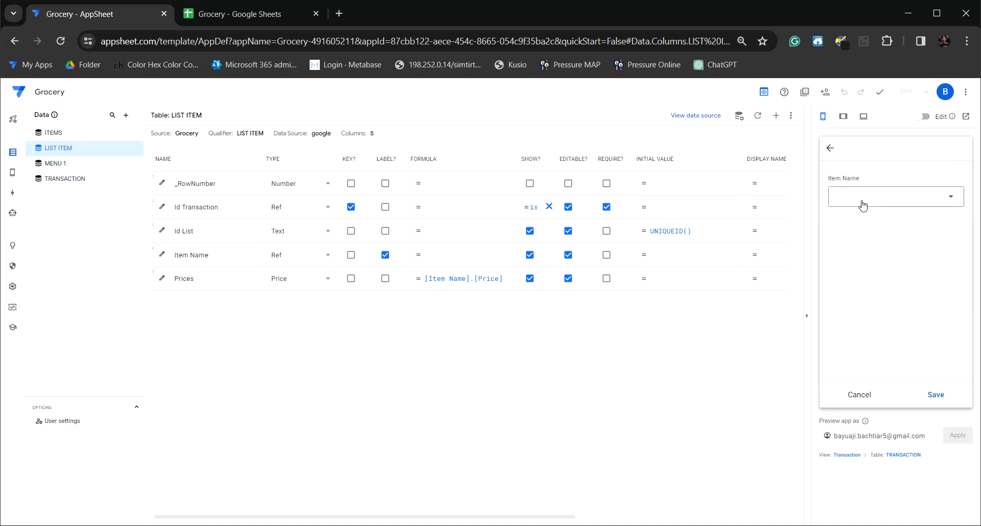
pyautogui.click(863, 203)
pyautogui.click(863, 215)
pyautogui.click(934, 393)
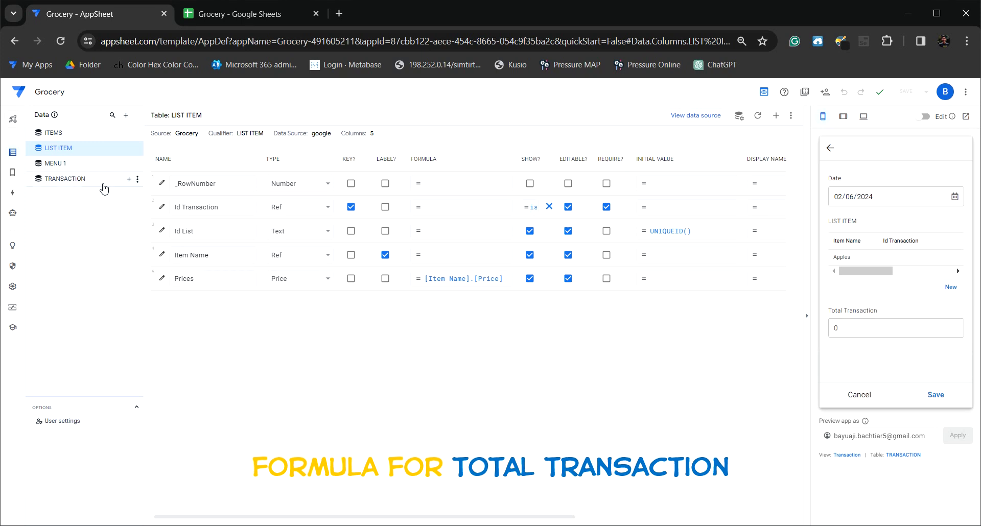
# In the TRANSACTION table, start a sum formula for Total Transaction using Related LIST ITEMs
pyautogui.click(87, 179)
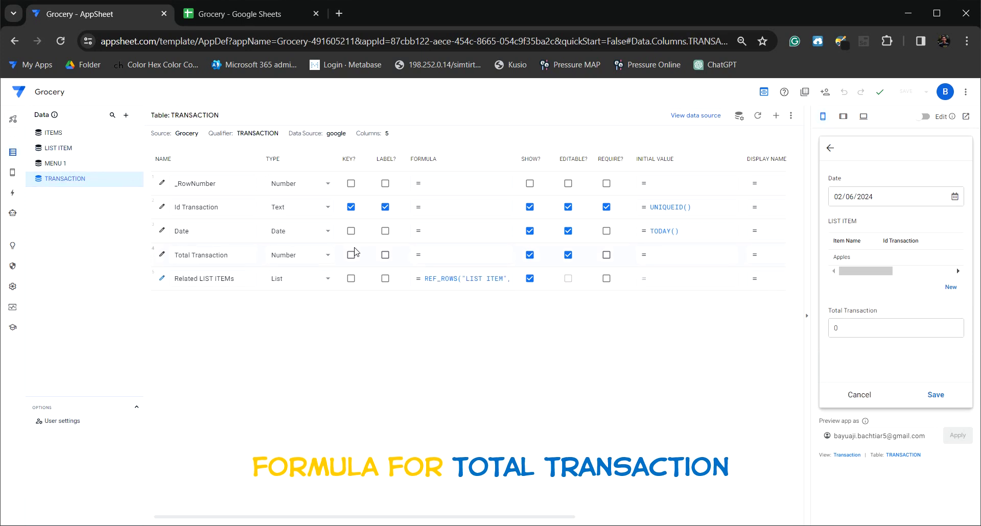
pyautogui.click(483, 263)
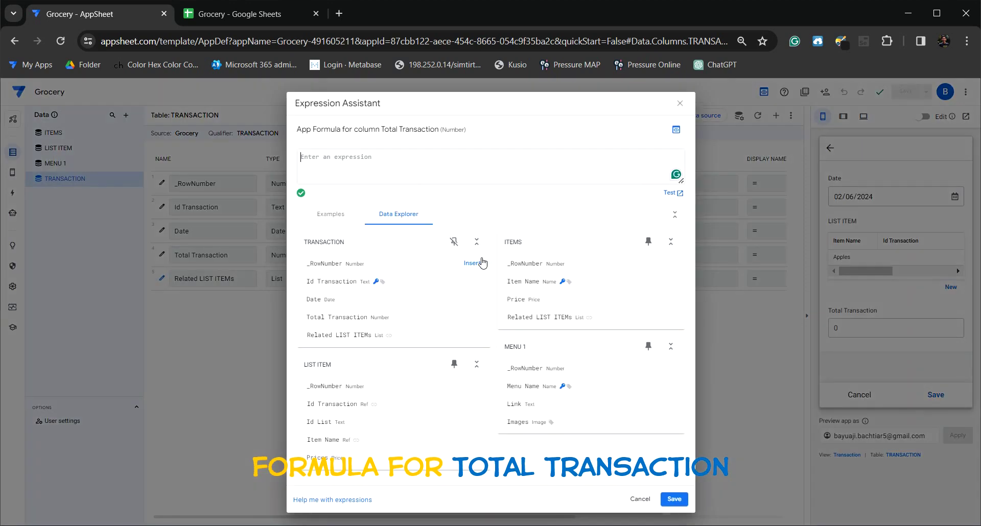
pyautogui.write('sum')
pyautogui.write('(')
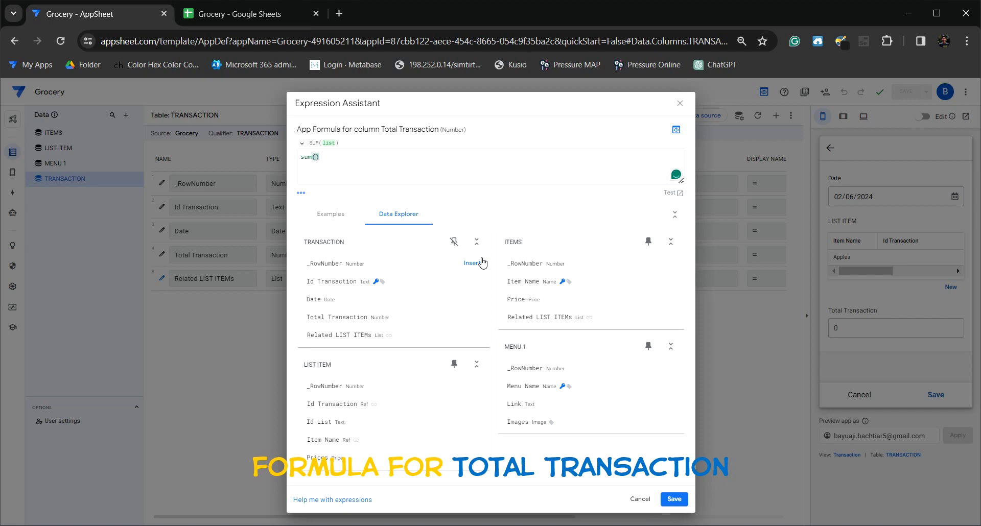
pyautogui.write('[re')
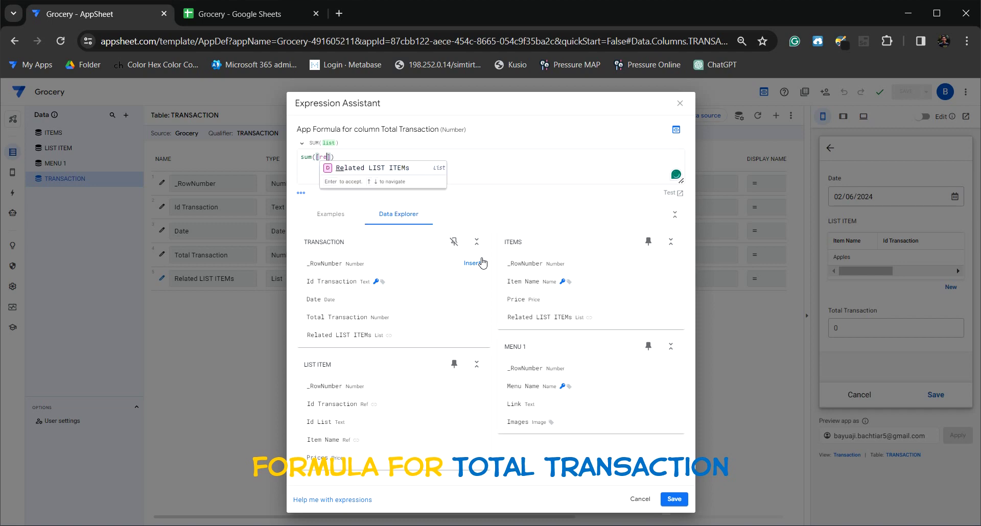
pyautogui.press('Return')
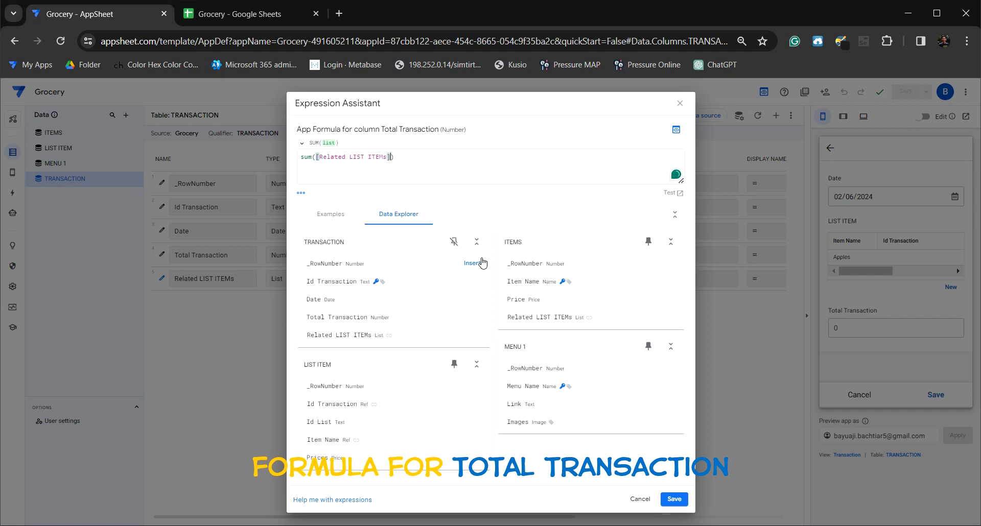
pyautogui.write('.')
pyautogui.write('[')
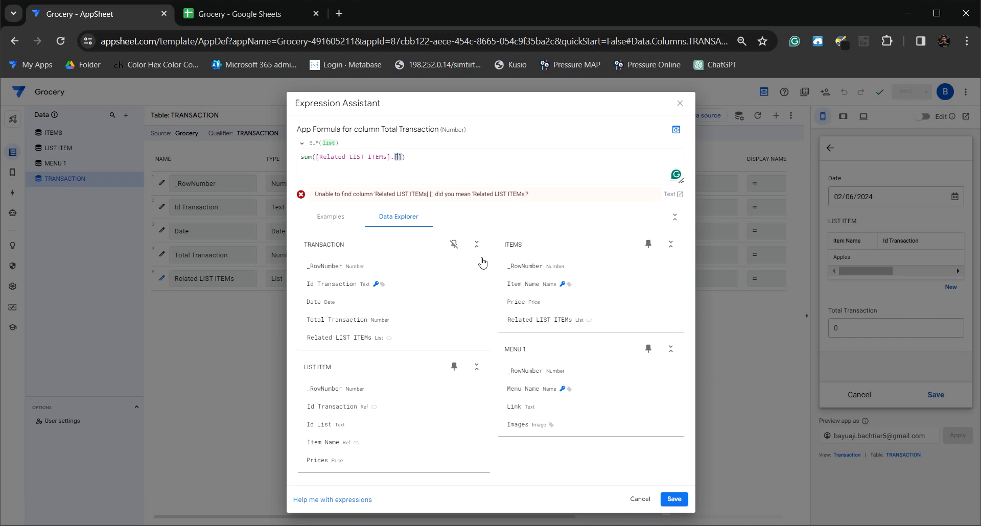
pyautogui.write('t')
pyautogui.press('BackSpace')
pyautogui.press('BackSpace')
pyautogui.press('Delete')
# Replace the reference with LIST ITEM[Prices] and save the formula sum(LIST ITEM[Prices])
pyautogui.moveTo(550, 319)
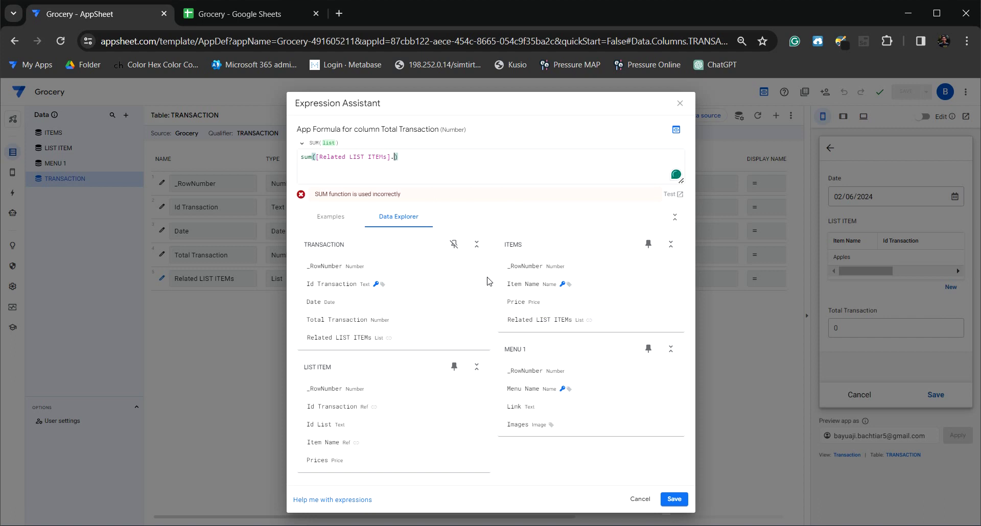
pyautogui.moveTo(477, 425)
pyautogui.press('BackSpace')
pyautogui.press('BackSpace')
pyautogui.press('BackSpace')
pyautogui.press('BackSpace')
pyautogui.press('BackSpace')
pyautogui.press('BackSpace')
pyautogui.press('BackSpace')
pyautogui.press('BackSpace')
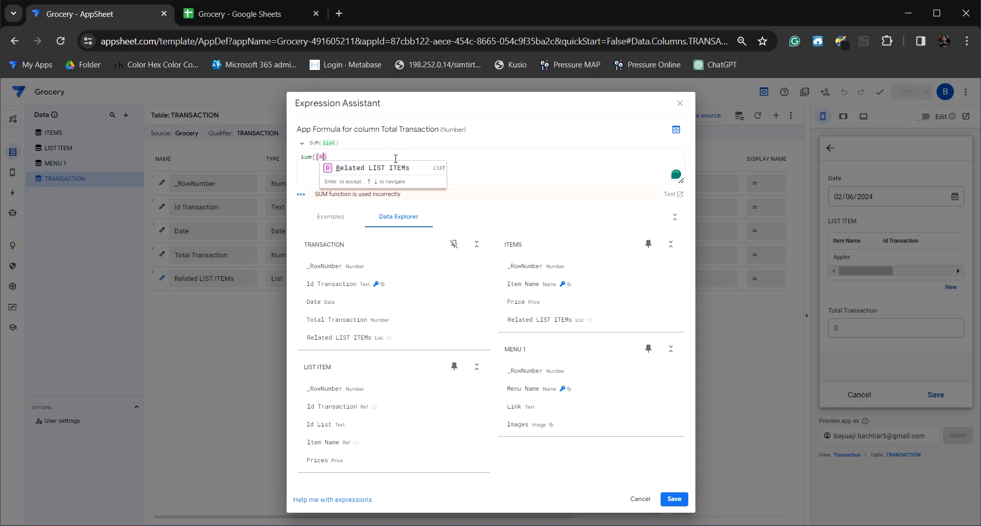
pyautogui.press('BackSpace')
pyautogui.press('BackSpace')
pyautogui.press('Escape')
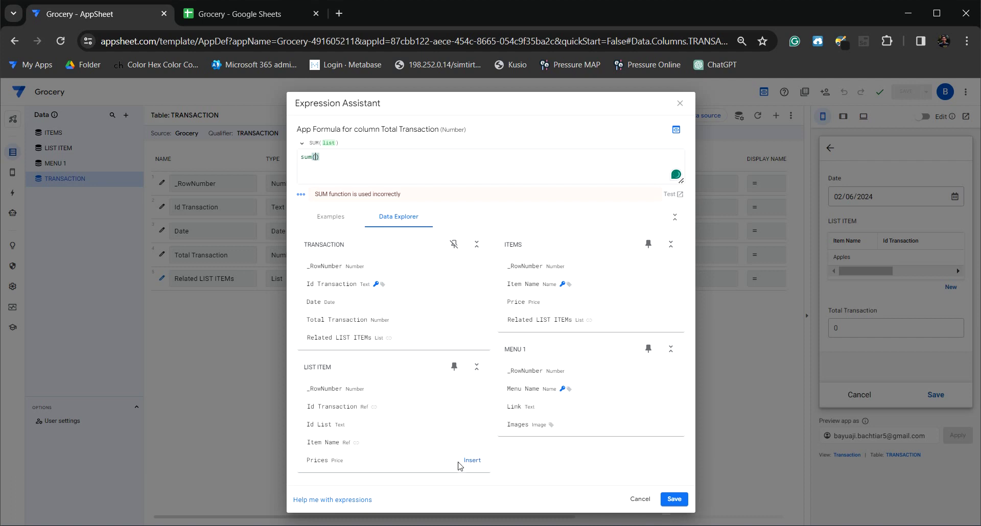
pyautogui.click(471, 460)
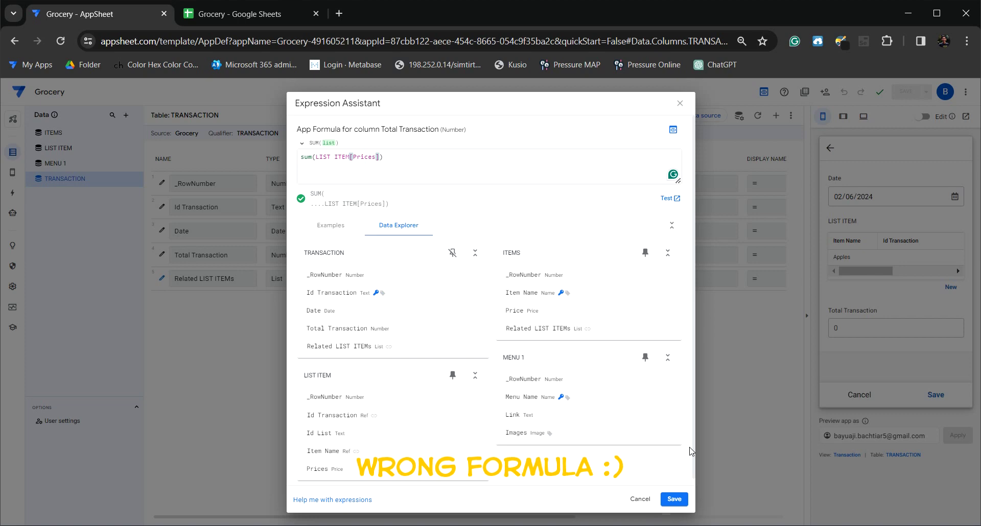
pyautogui.click(675, 499)
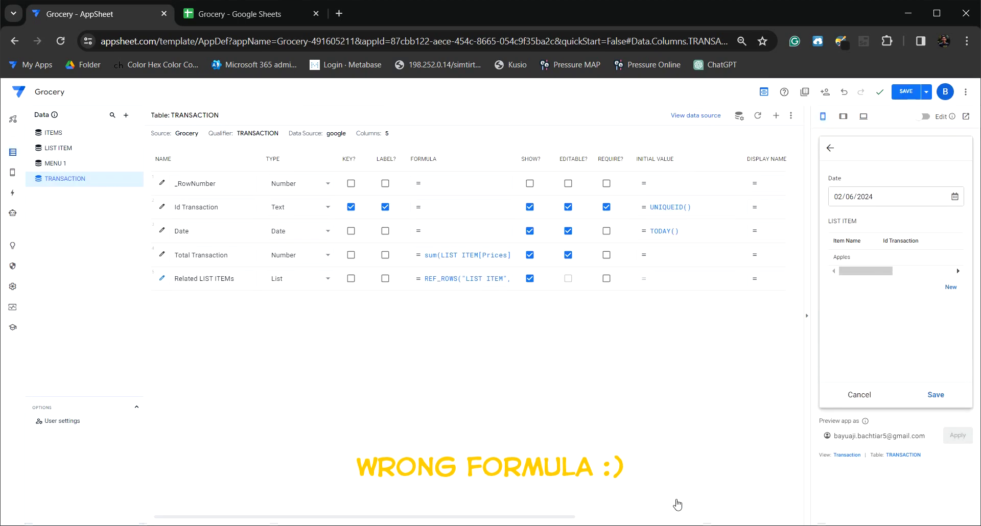
# Save the app and add an Apples line item to the preview transaction
pyautogui.click(913, 94)
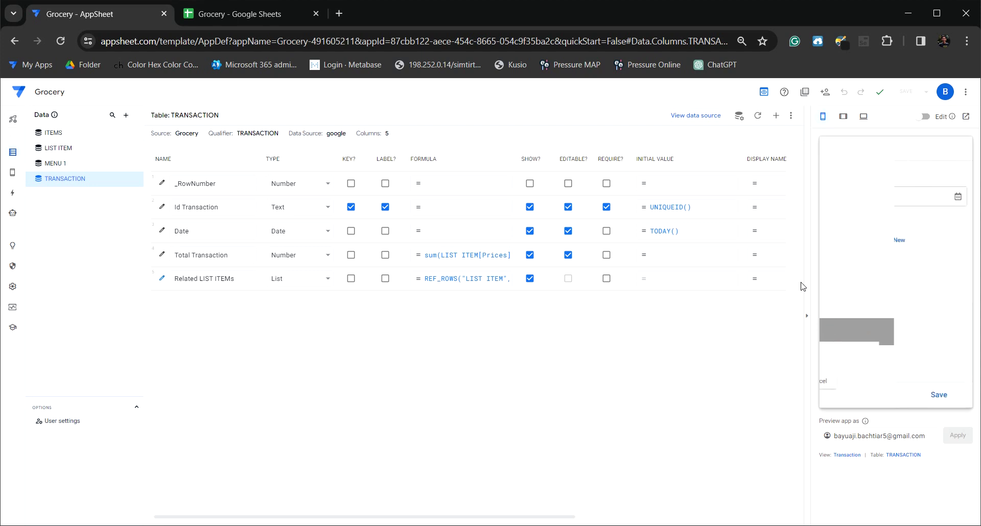
pyautogui.click(900, 245)
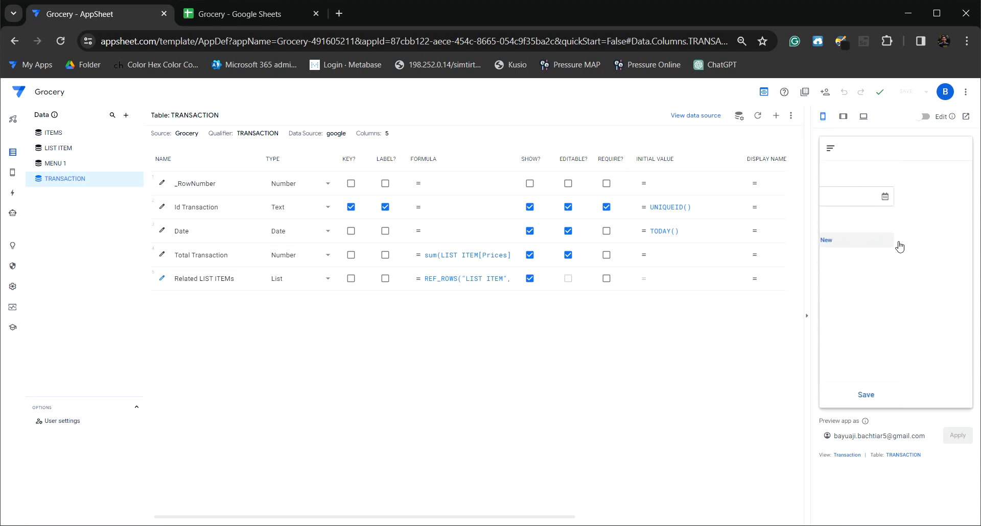
pyautogui.click(869, 204)
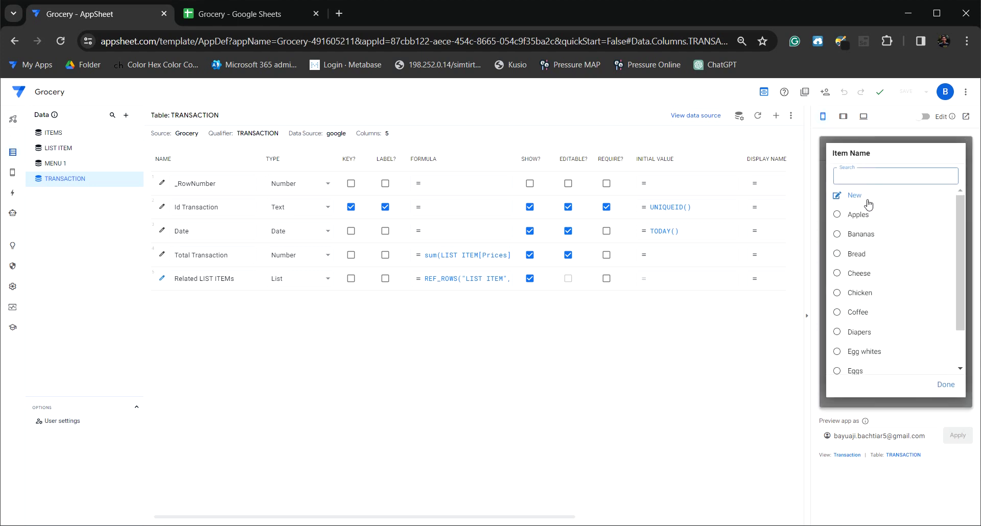
pyautogui.click(864, 214)
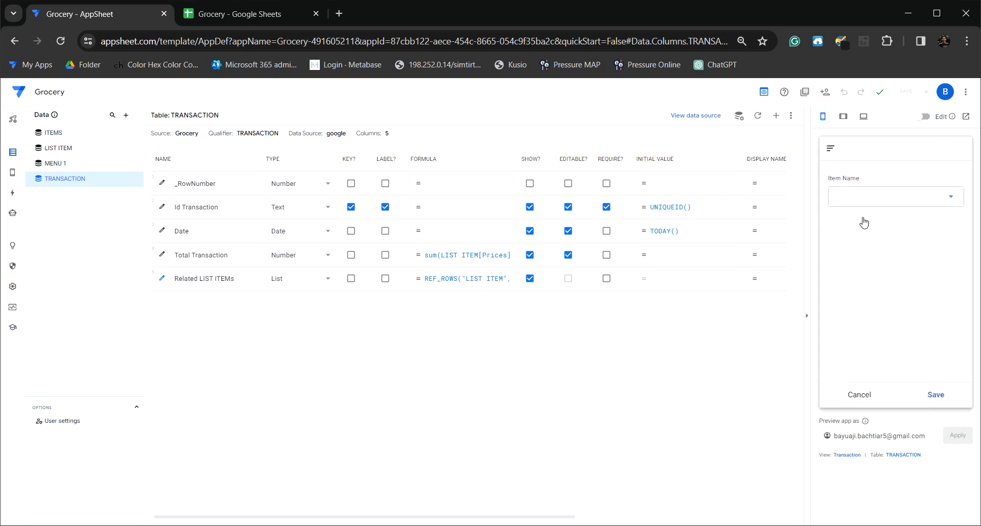
pyautogui.click(932, 395)
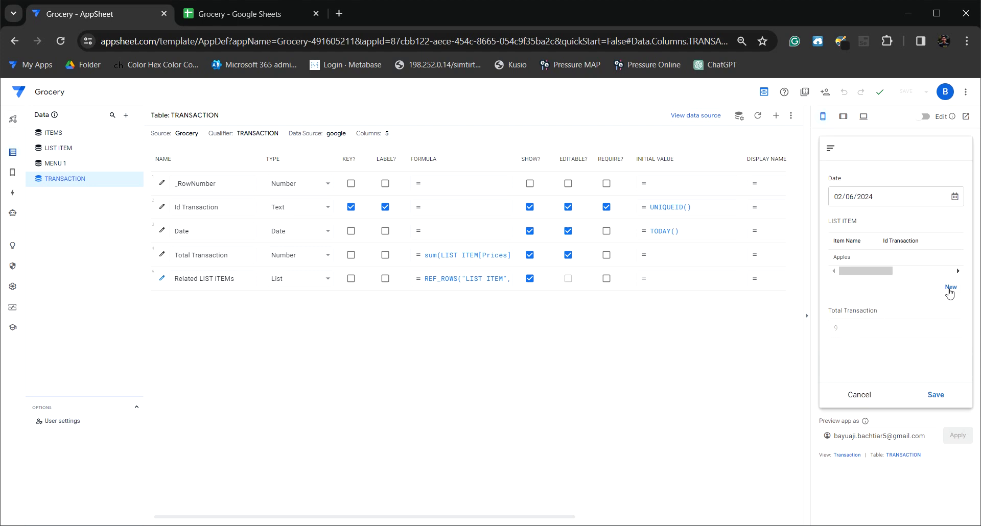
# Add a Bananas line item, then open the Total Transaction column settings
pyautogui.click(950, 287)
pyautogui.click(890, 200)
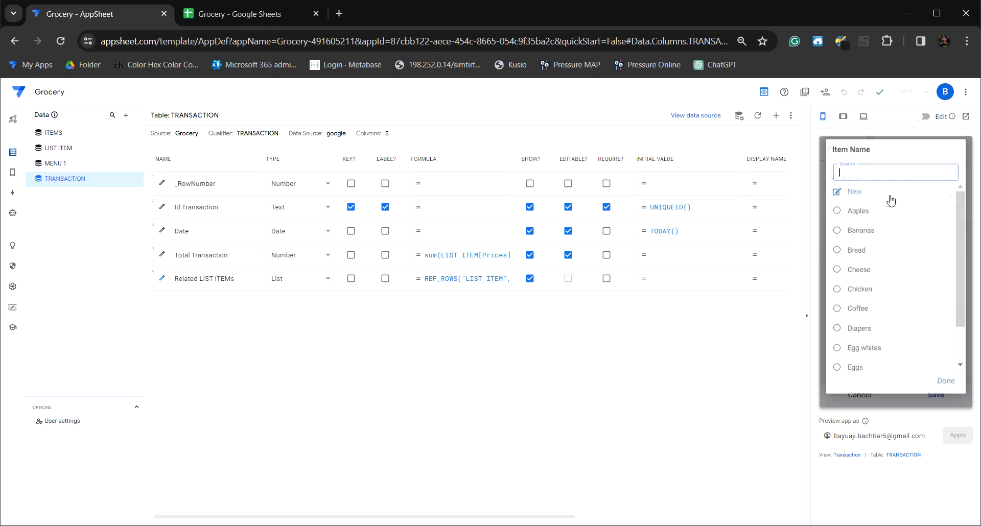
pyautogui.click(882, 236)
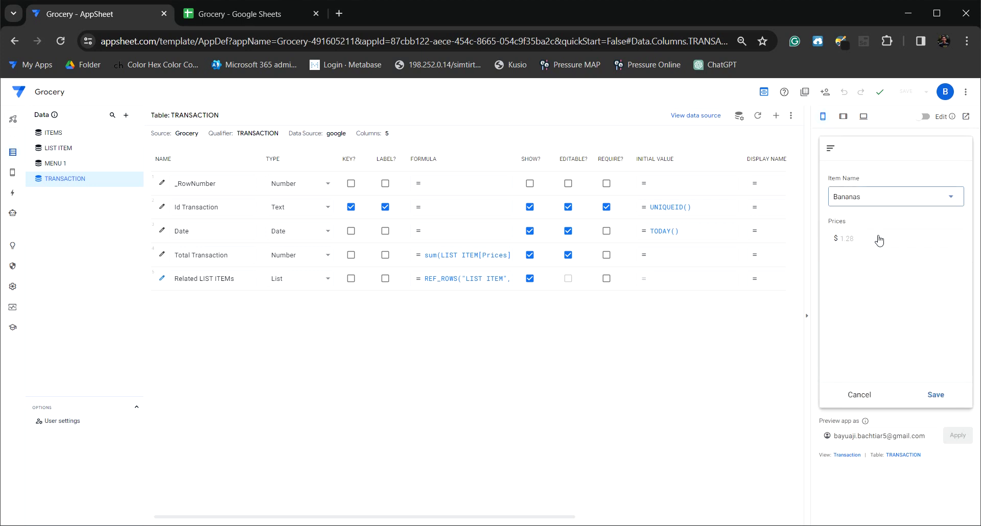
pyautogui.click(931, 394)
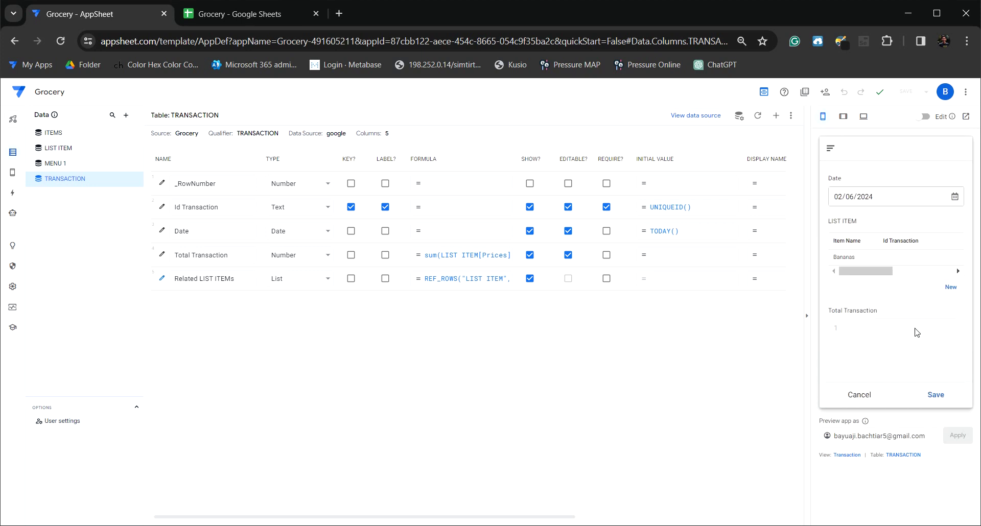
pyautogui.moveTo(877, 275)
pyautogui.mouseDown()
pyautogui.moveTo(937, 276)
pyautogui.moveTo(874, 278)
pyautogui.mouseUp()
pyautogui.click(162, 254)
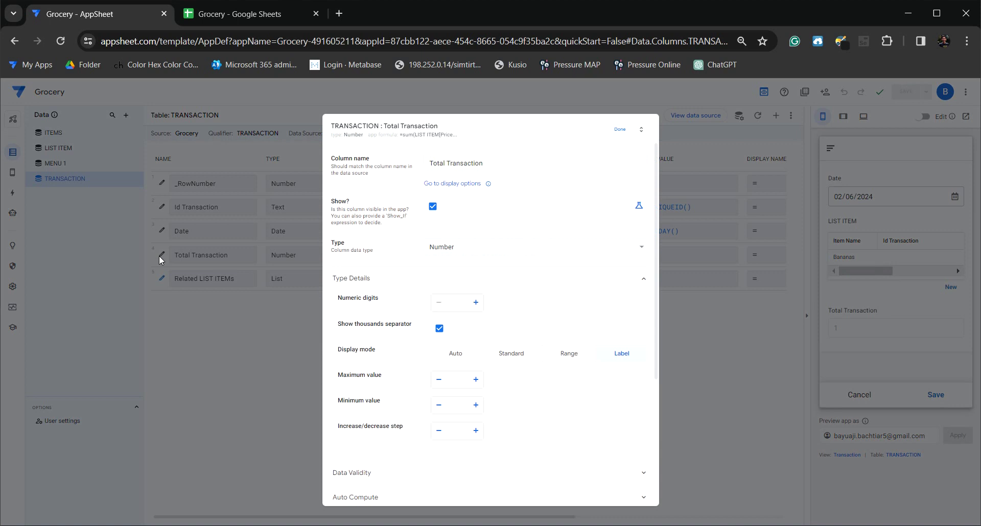
# Change Total Transaction's type to Price with $ as the currency symbol
pyautogui.click(509, 250)
pyautogui.press('Down')
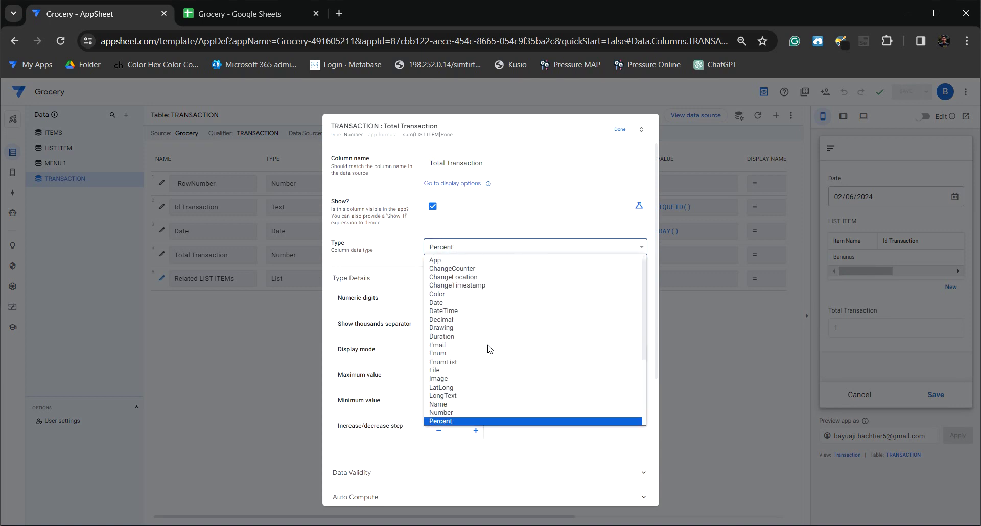
pyautogui.press('Down')
pyautogui.press('Down')
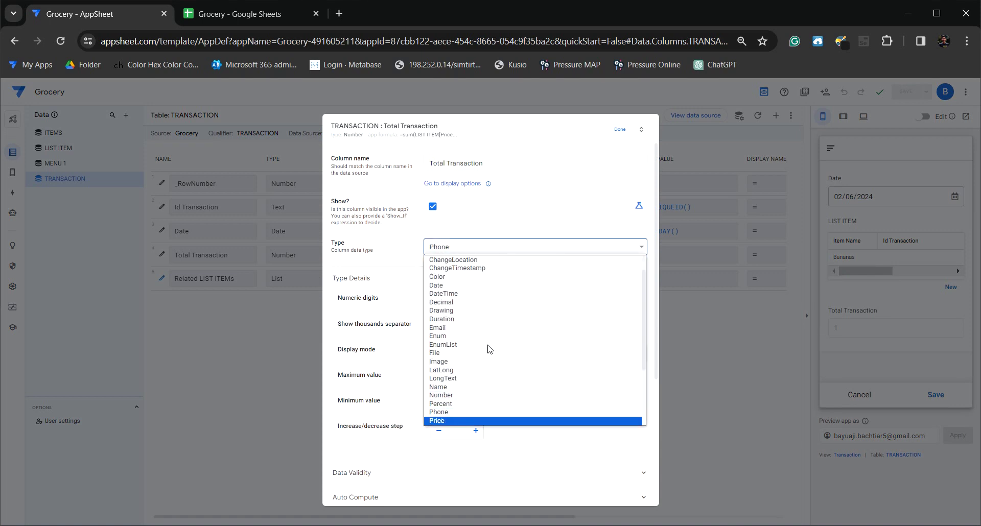
pyautogui.press('Return')
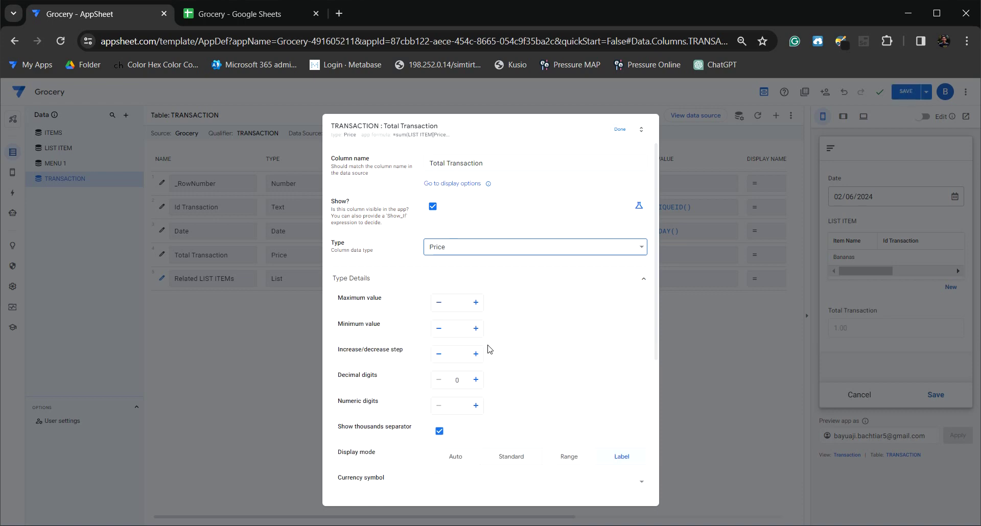
pyautogui.click(658, 326)
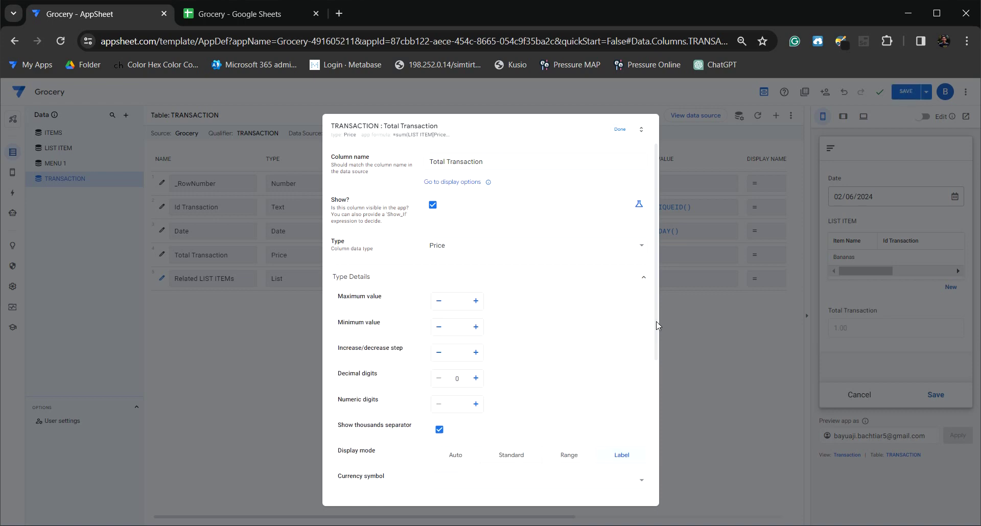
pyautogui.moveTo(658, 326); pyautogui.dragTo(654, 424)
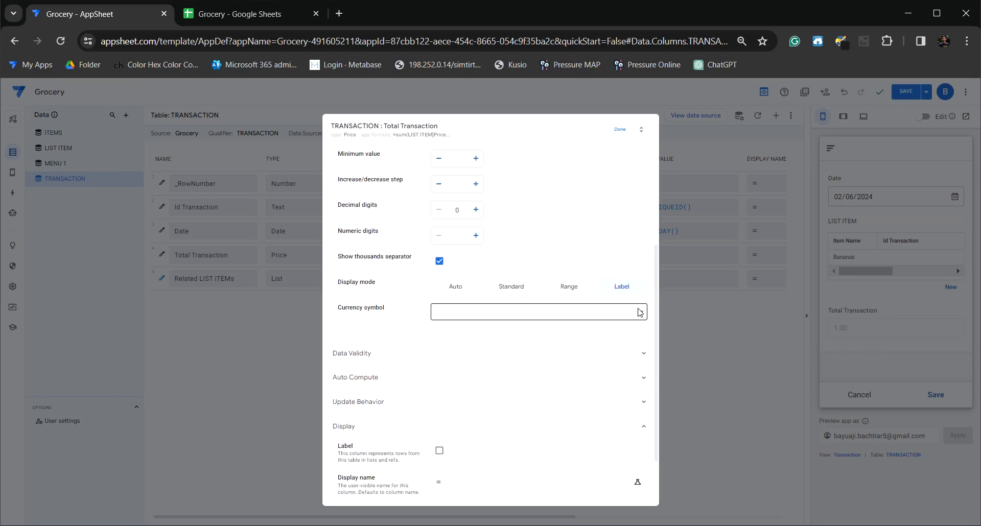
pyautogui.click(639, 313)
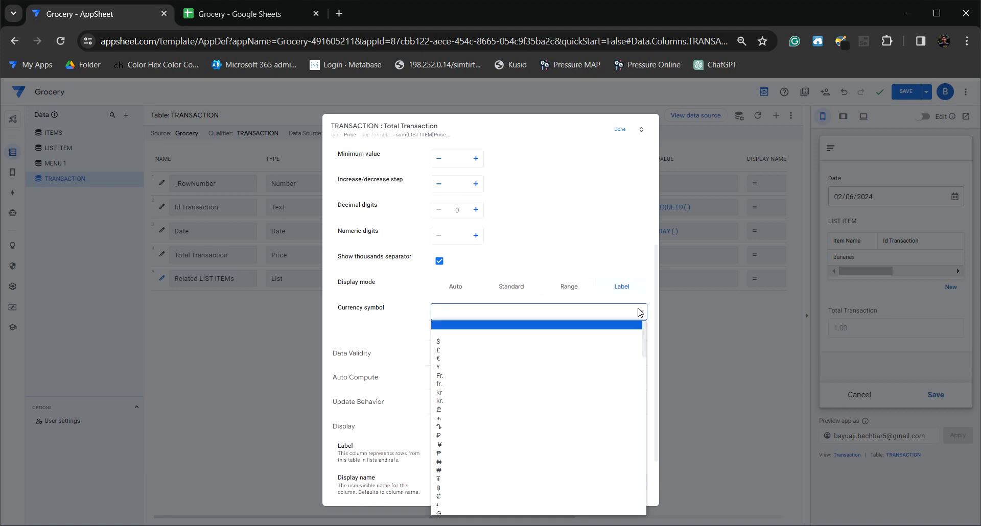
pyautogui.click(591, 342)
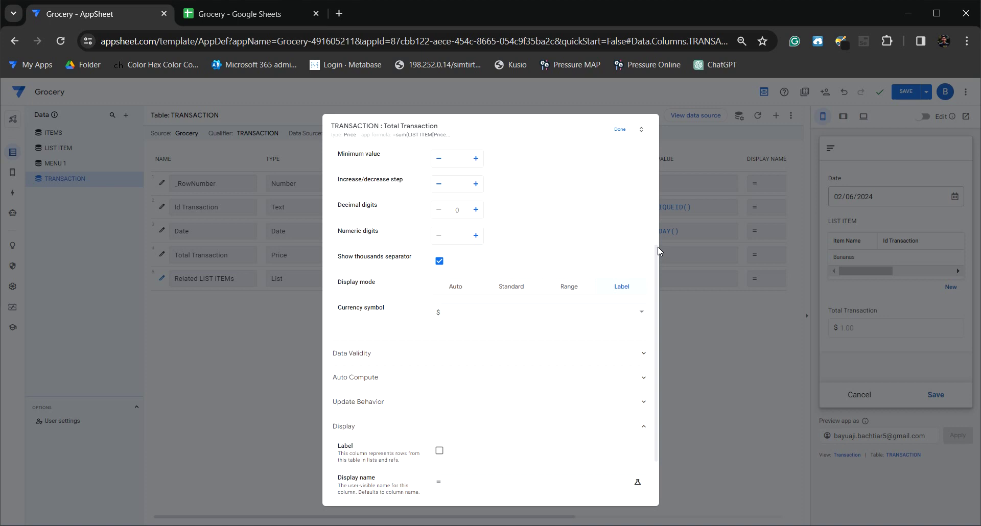
pyautogui.scroll(2, 657, 240)
pyautogui.moveTo(657, 234); pyautogui.dragTo(657, 207)
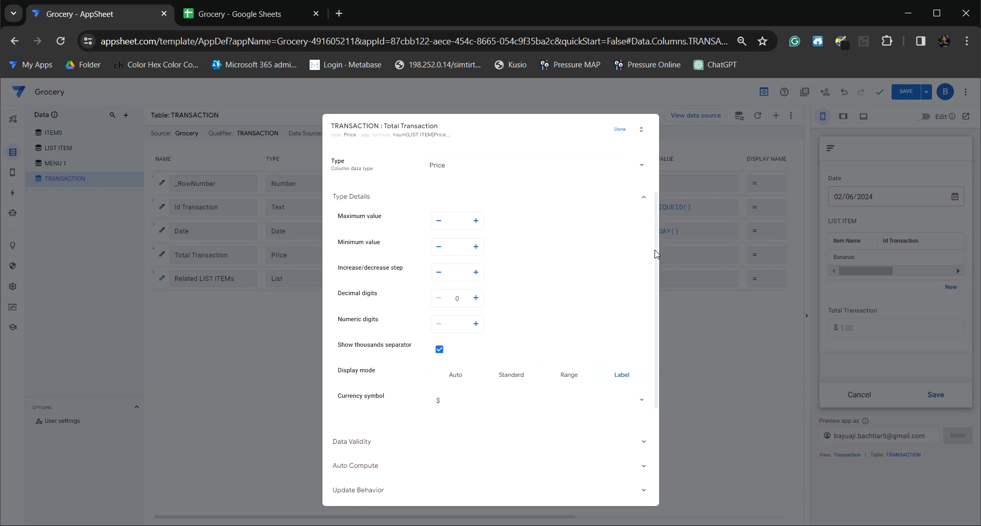
pyautogui.scroll(1, 613, 255)
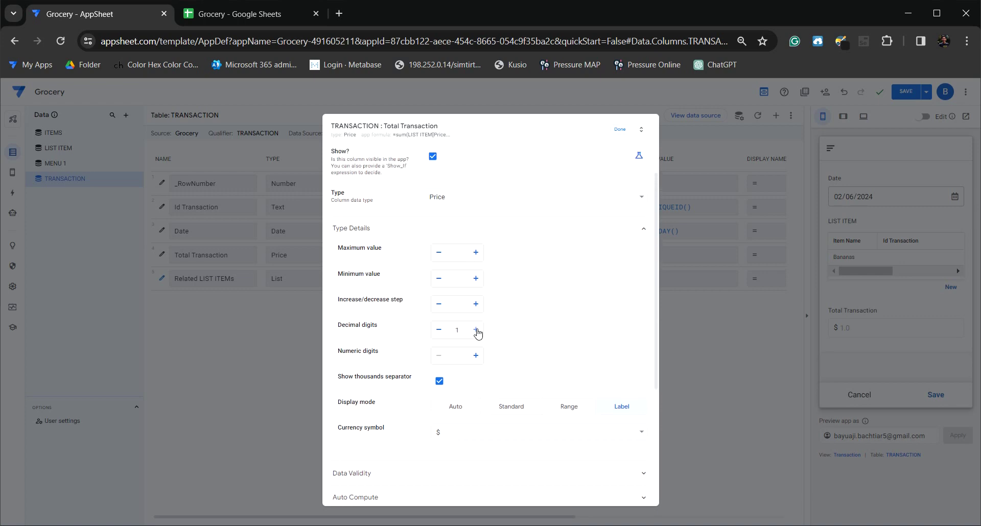
# Keep the column settings, save the app, and add an Apples list item in the preview
pyautogui.click(618, 130)
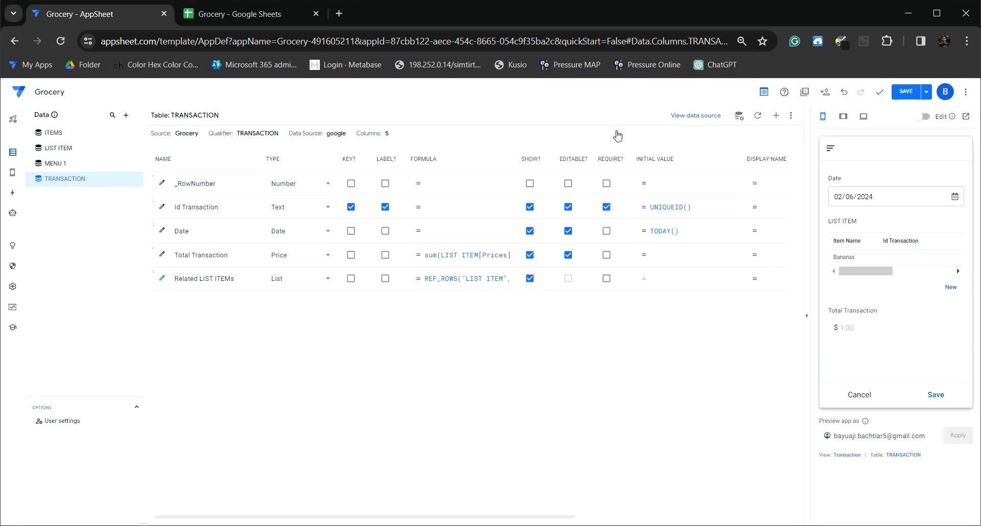
pyautogui.click(906, 92)
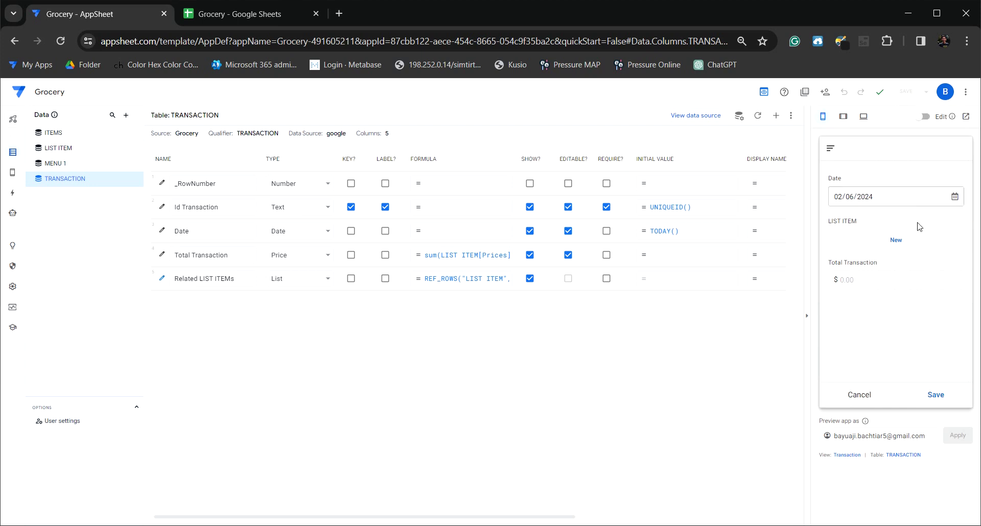
pyautogui.click(898, 240)
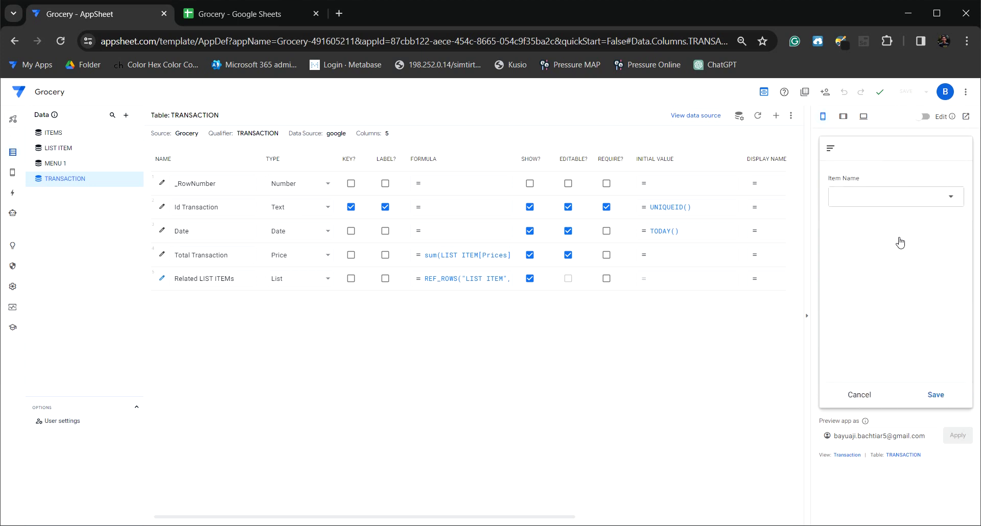
pyautogui.click(875, 207)
pyautogui.click(874, 203)
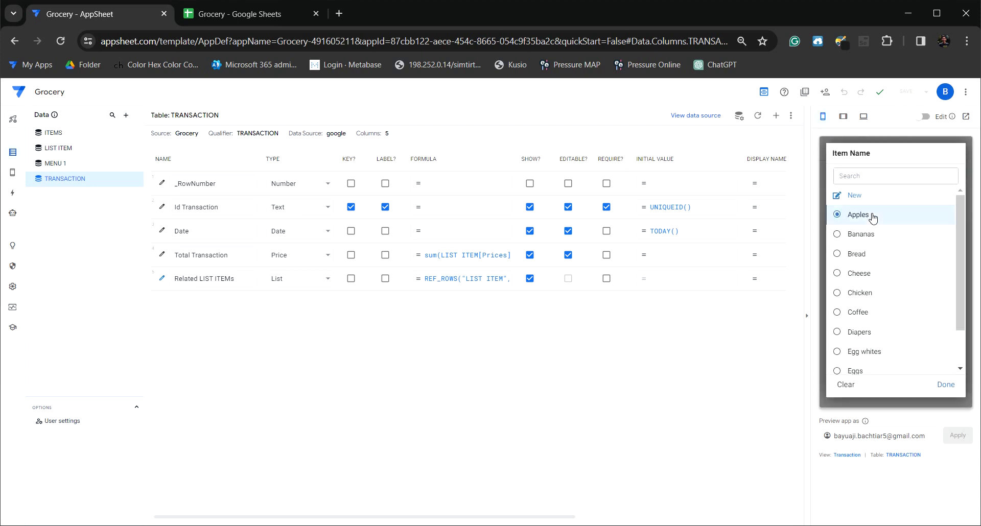
pyautogui.click(931, 396)
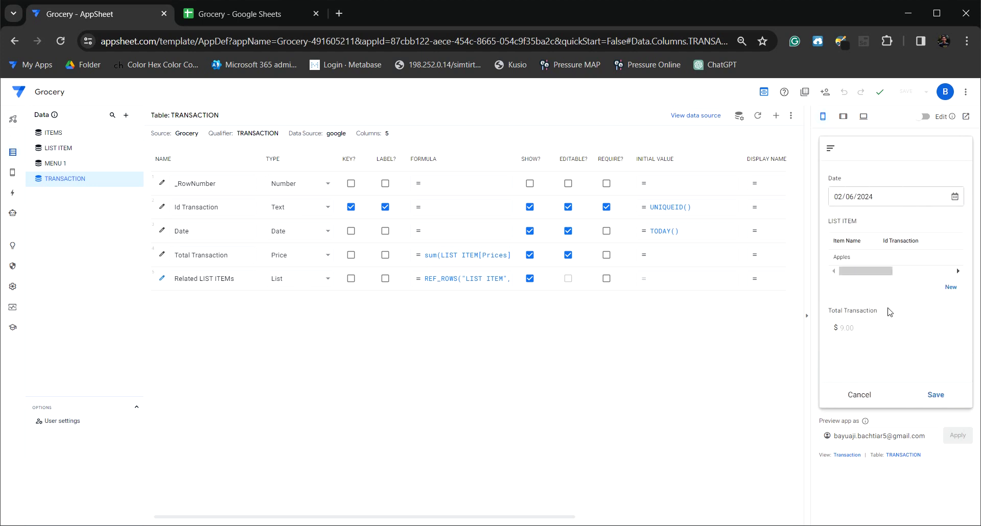
# Add a Bread list item, then open the Total Transaction formula editor
pyautogui.click(950, 288)
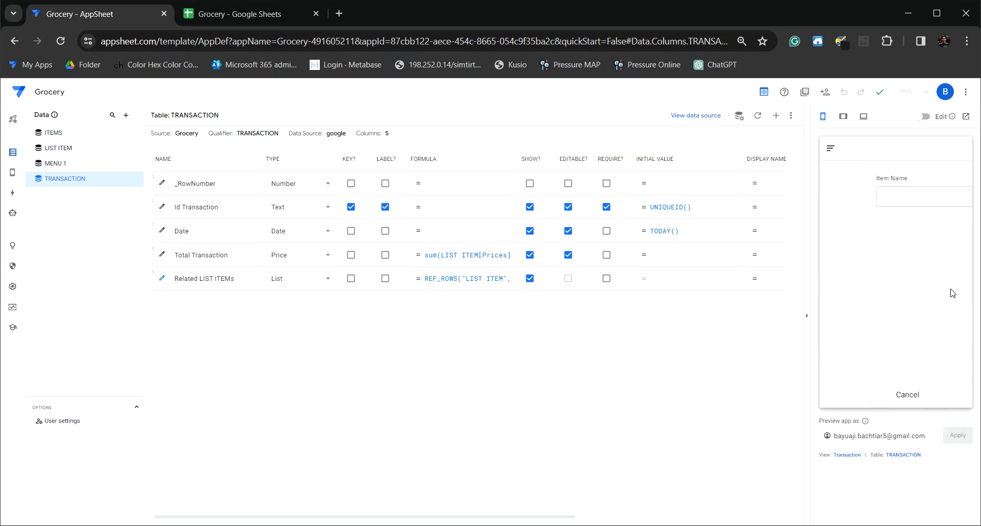
pyautogui.click(865, 203)
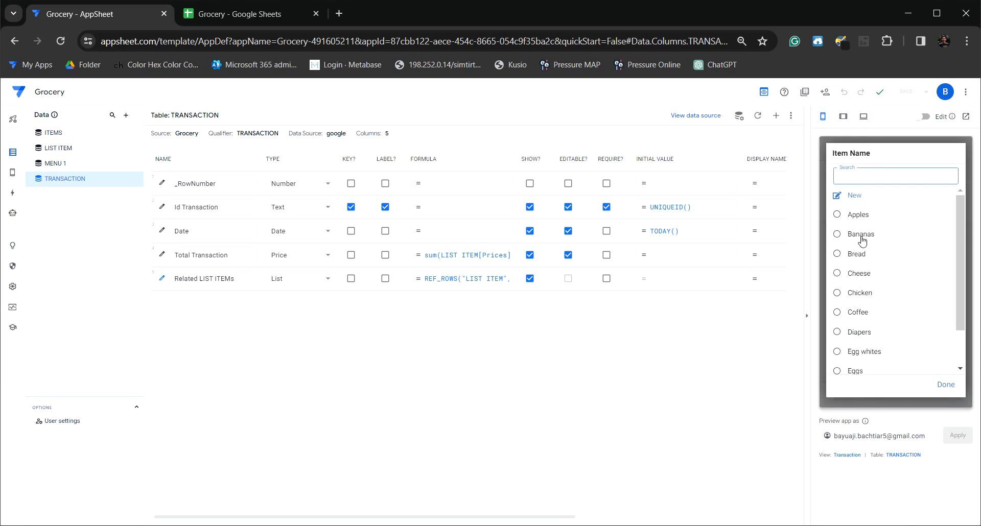
pyautogui.click(856, 254)
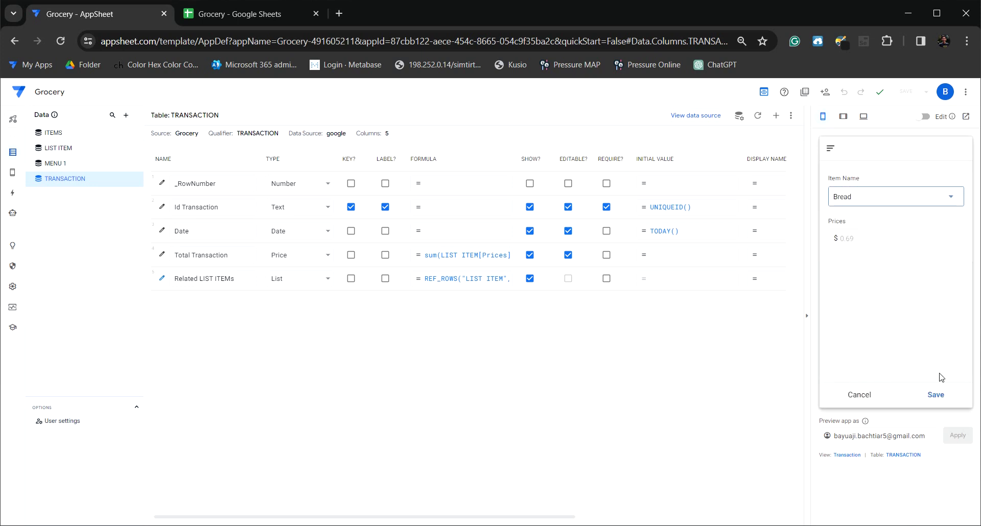
pyautogui.click(936, 394)
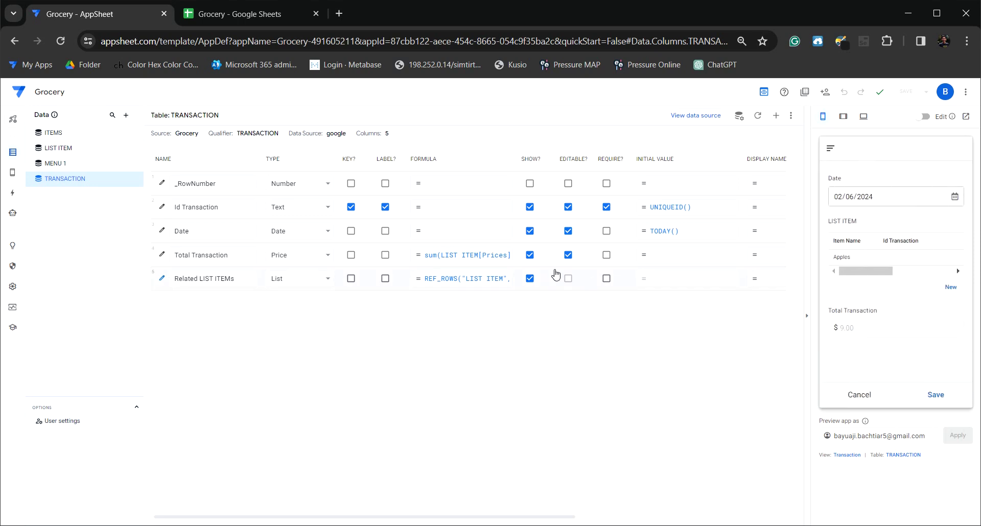
pyautogui.click(477, 262)
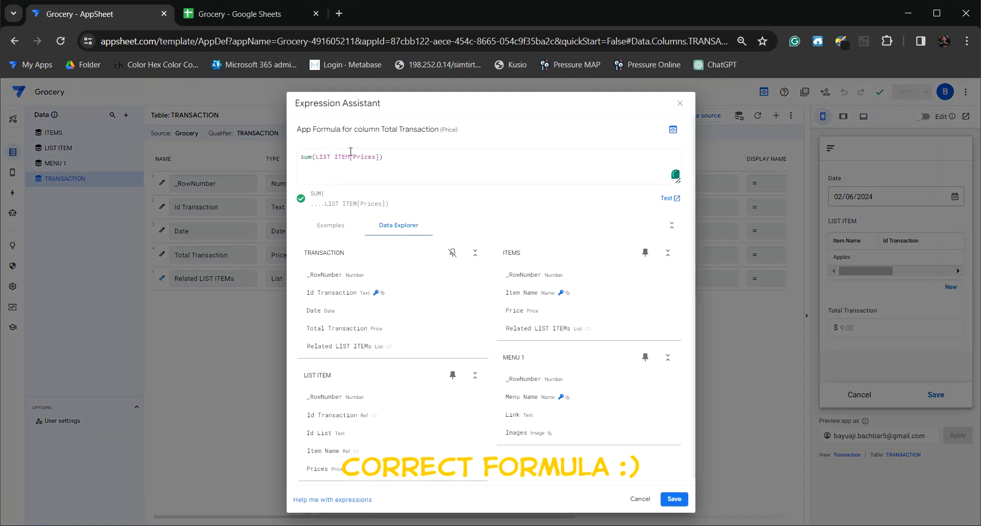
# Replace LIST ITEM in the Total Transaction formula with [Related LIST ITEMs] and append .[Price]
pyautogui.click(349, 155)
pyautogui.press('BackSpace')
pyautogui.press('BackSpace')
pyautogui.press('BackSpace')
pyautogui.press('BackSpace')
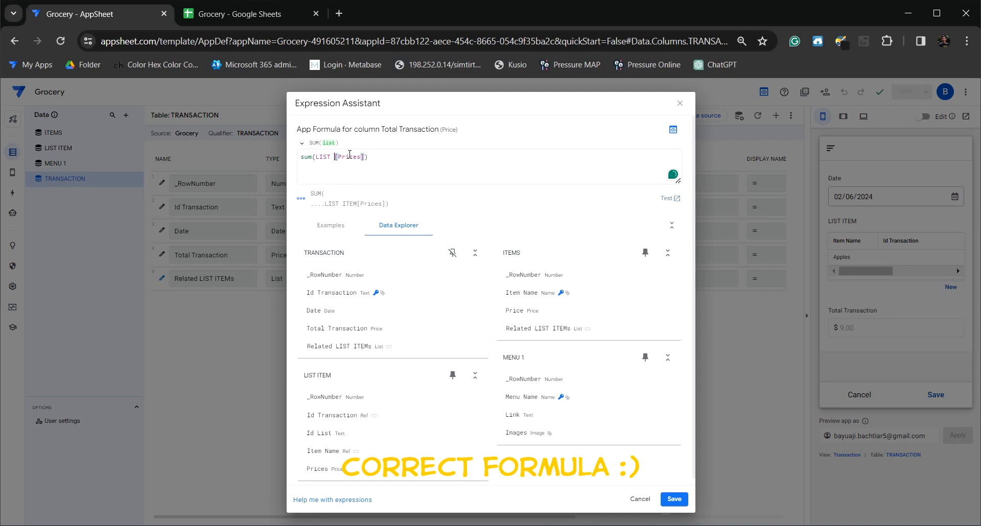
pyautogui.press('BackSpace')
pyautogui.press('BackSpace')
pyautogui.press('BackSpace')
pyautogui.press('BackSpace')
pyautogui.press('BackSpace')
pyautogui.write('r')
pyautogui.write('e')
pyautogui.press('BackSpace')
pyautogui.press('BackSpace')
pyautogui.write('Relat')
pyautogui.write('e')
pyautogui.write('d LIST')
pyautogui.write(' Items')
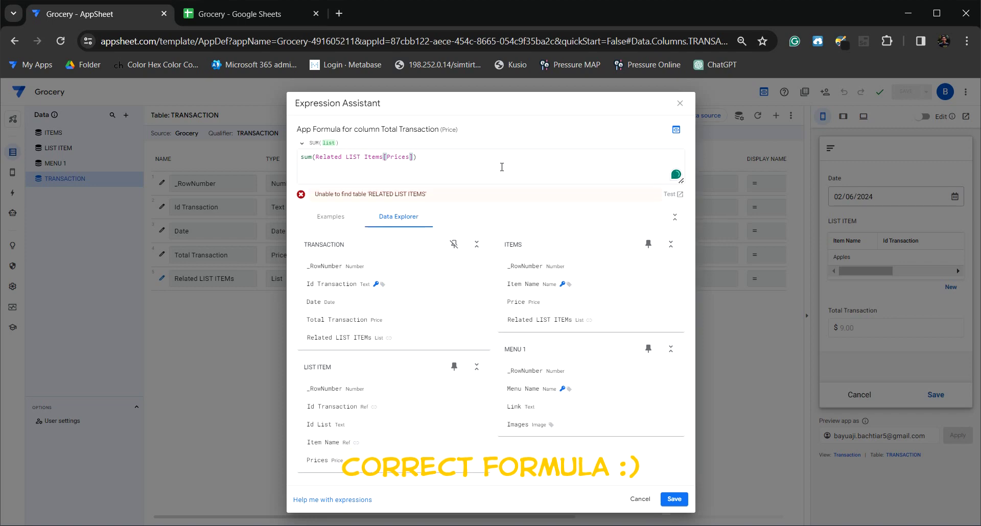
pyautogui.write('.')
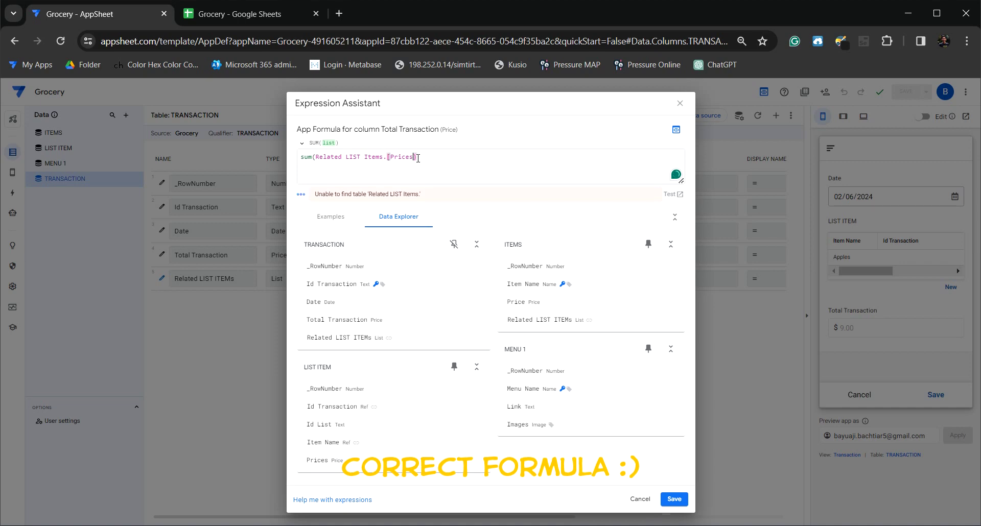
pyautogui.press('BackSpace')
pyautogui.press('BackSpace')
pyautogui.press('BackSpace')
pyautogui.press('BackSpace')
pyautogui.press('BackSpace')
pyautogui.press('BackSpace')
pyautogui.press('BackSpace')
pyautogui.press('BackSpace')
pyautogui.press('BackSpace')
pyautogui.press('BackSpace')
pyautogui.write('[')
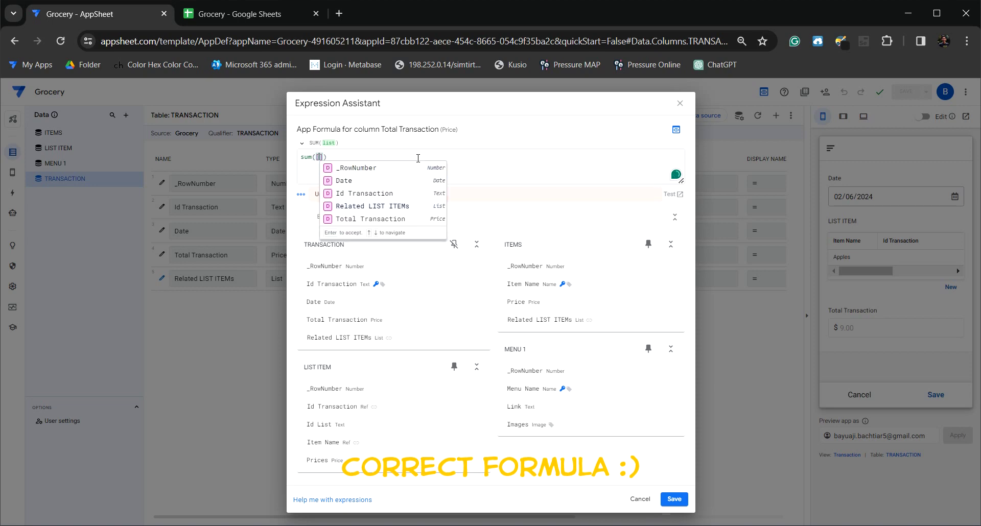
pyautogui.press('Down')
pyautogui.press('Down')
pyautogui.press('Down')
pyautogui.press('Return')
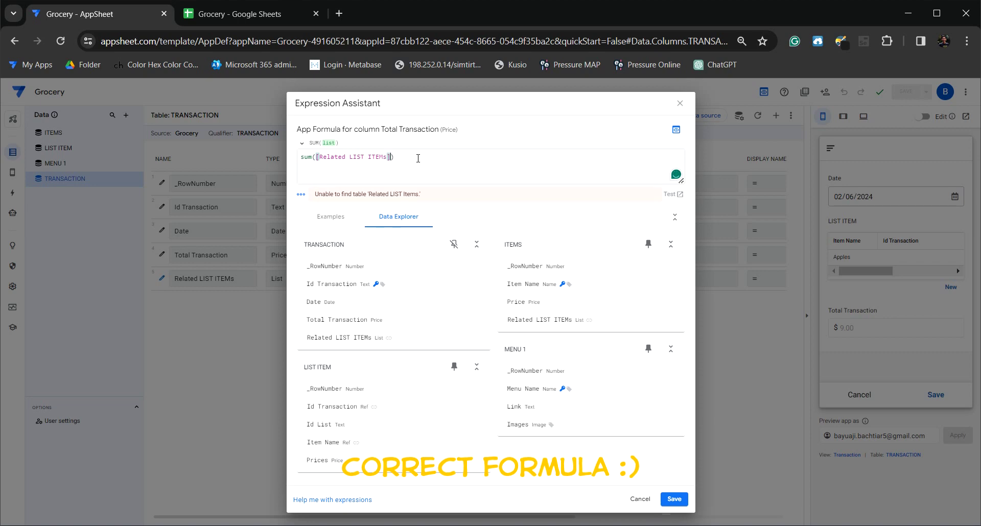
pyautogui.write('.[')
pyautogui.write('P')
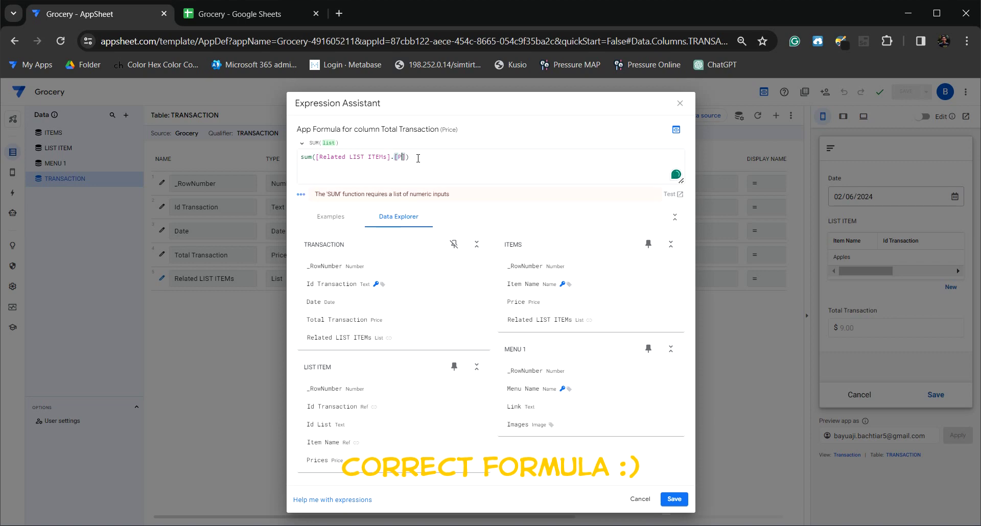
pyautogui.write('rice')
pyautogui.write(']')
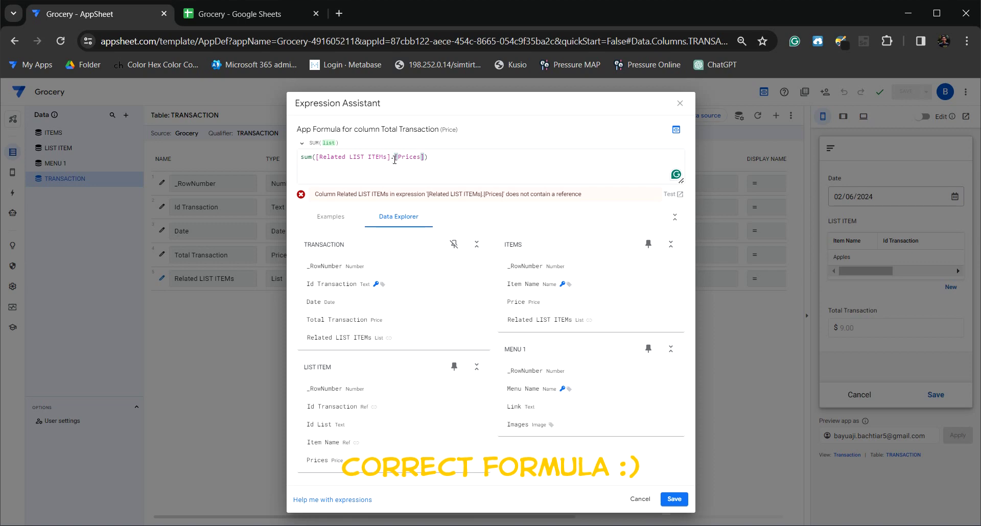
# Remove the stray dot so Total Transaction reads sum([Related LIST ITEMs][Prices]), and save the formula
pyautogui.press('BackSpace')
pyautogui.click(480, 160)
pyautogui.click(681, 497)
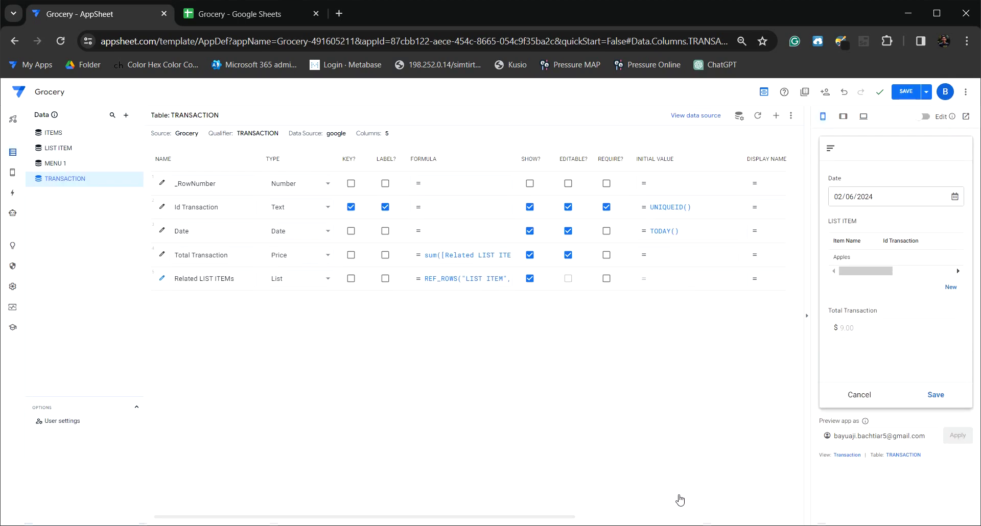
# Save the app and add Apples as a list item in the preview transaction
pyautogui.click(907, 91)
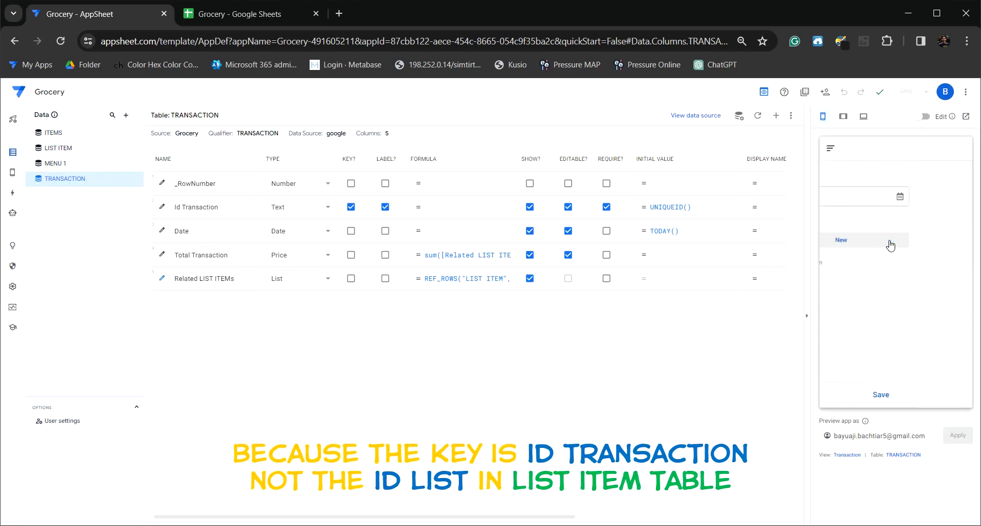
pyautogui.click(891, 246)
pyautogui.click(853, 198)
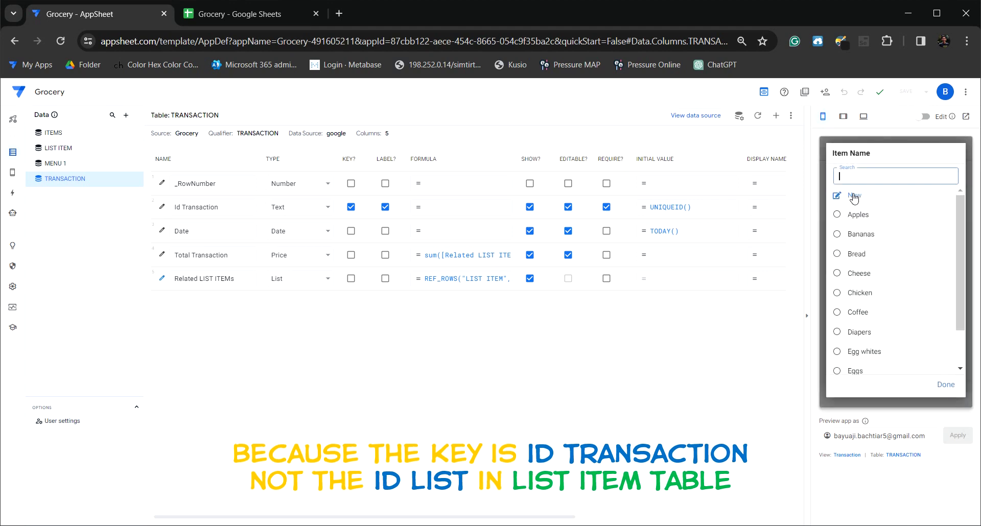
pyautogui.click(854, 215)
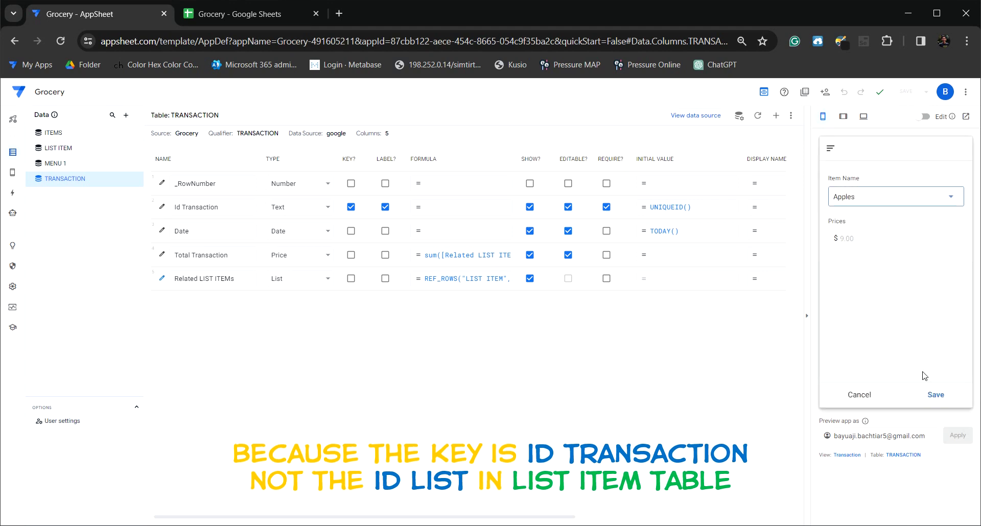
pyautogui.click(932, 395)
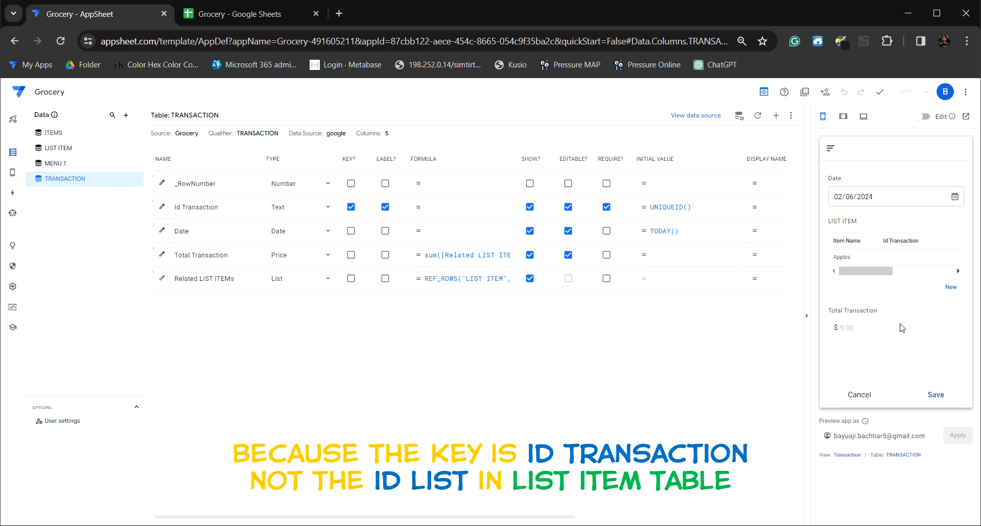
# Add Bananas as a second list item in the preview transaction
pyautogui.click(951, 287)
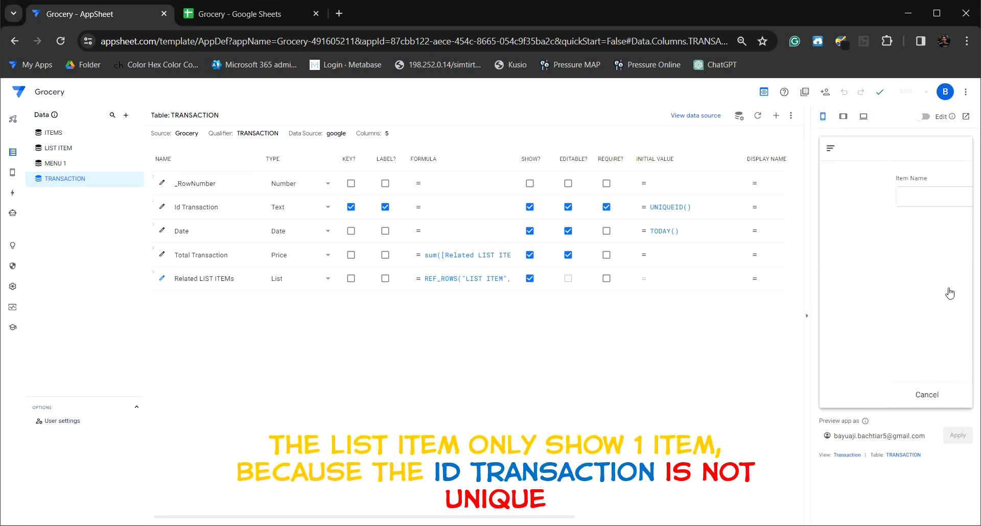
pyautogui.click(882, 201)
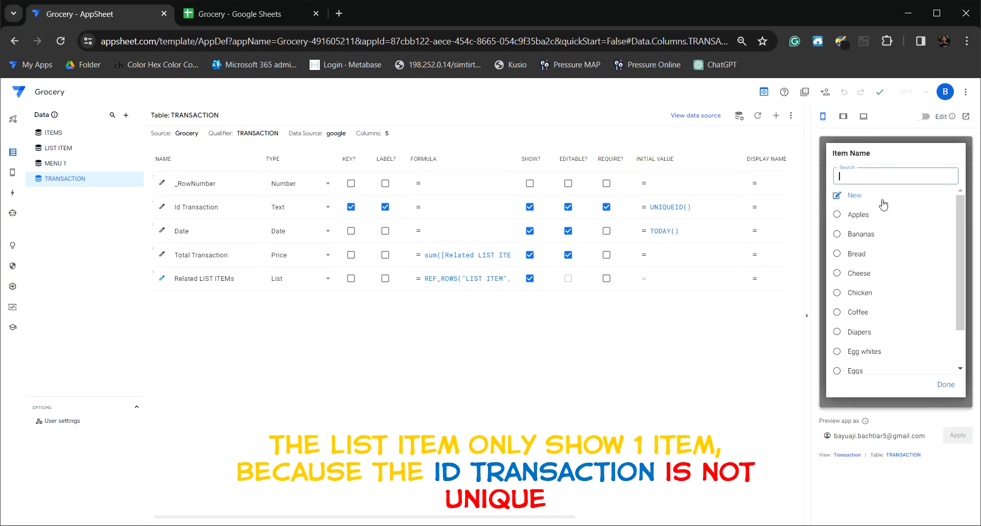
pyautogui.click(873, 239)
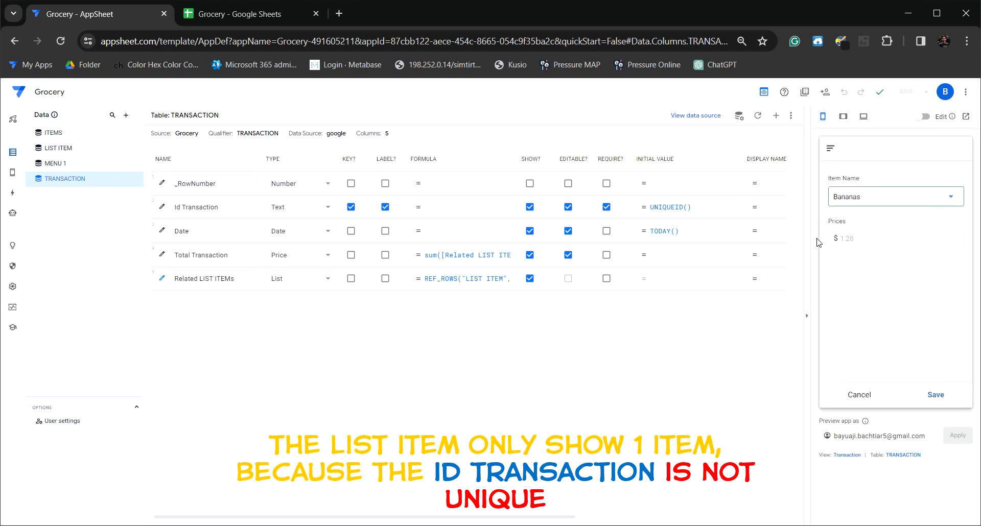
pyautogui.click(930, 394)
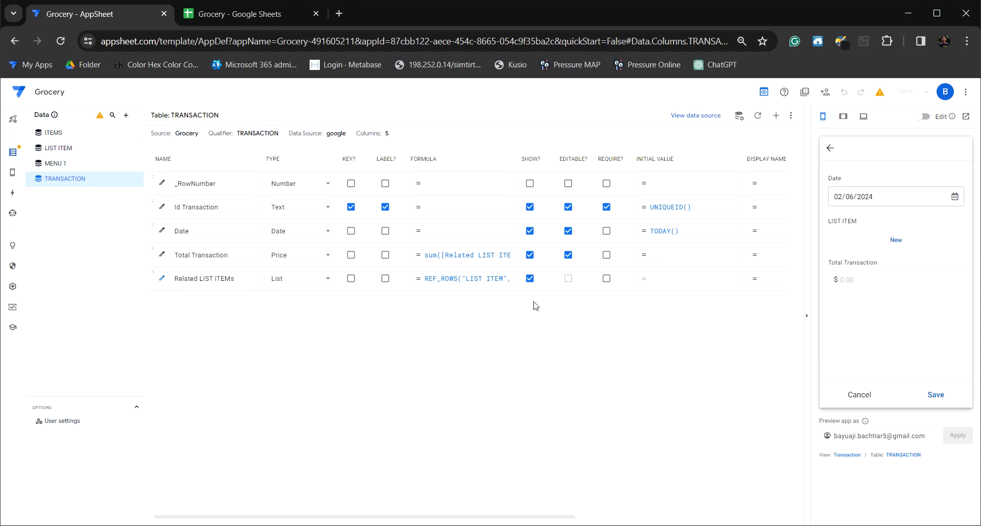
# Make Id List the only key of the LIST ITEM table and save the app
pyautogui.click(69, 148)
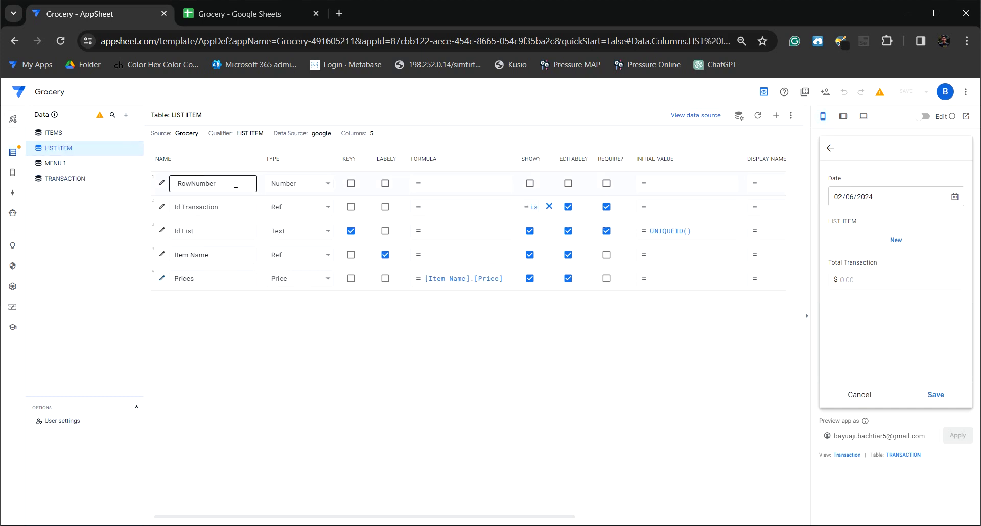
pyautogui.click(351, 231)
pyautogui.click(351, 207)
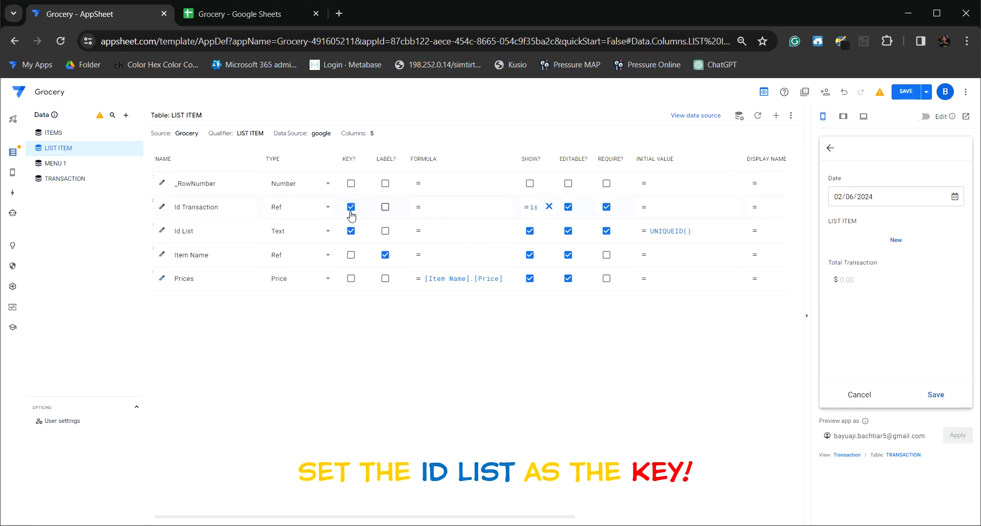
pyautogui.click(351, 231)
pyautogui.click(906, 92)
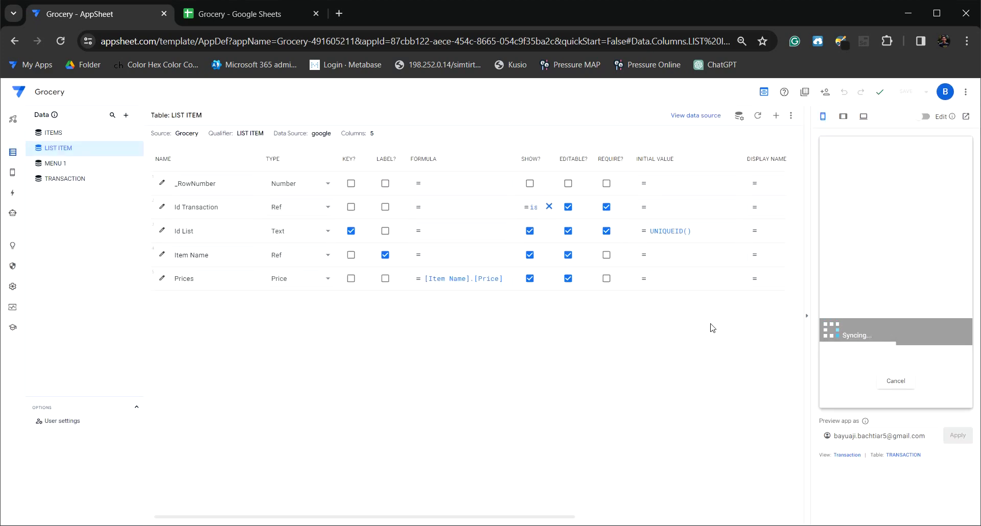
# Re-confirm the Total Transaction formula sum([Related LIST ITEMs][Prices]) and save the app again
pyautogui.click(70, 179)
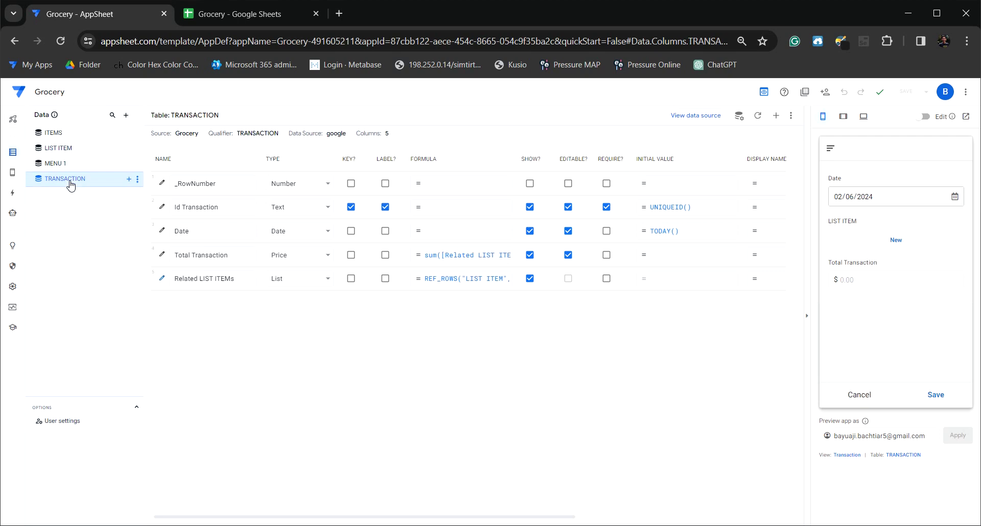
pyautogui.click(446, 264)
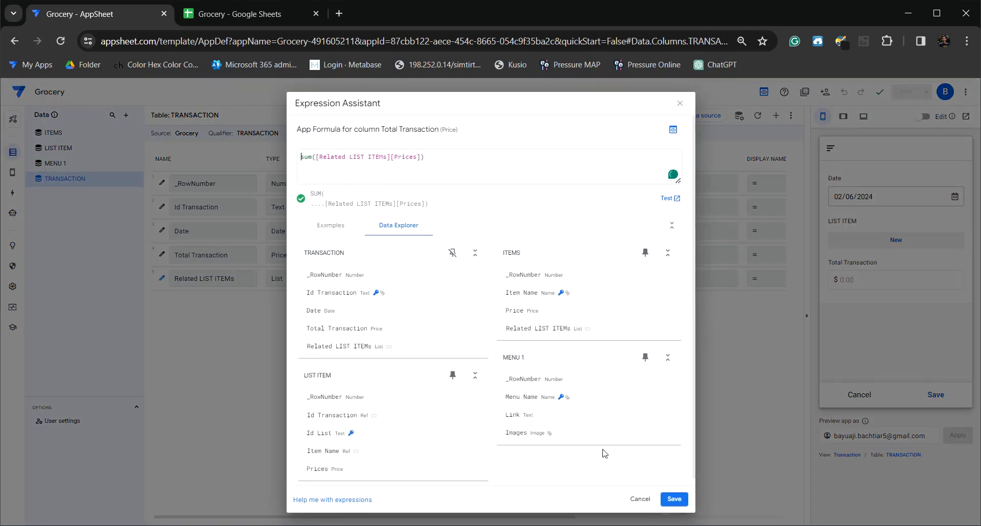
pyautogui.click(674, 499)
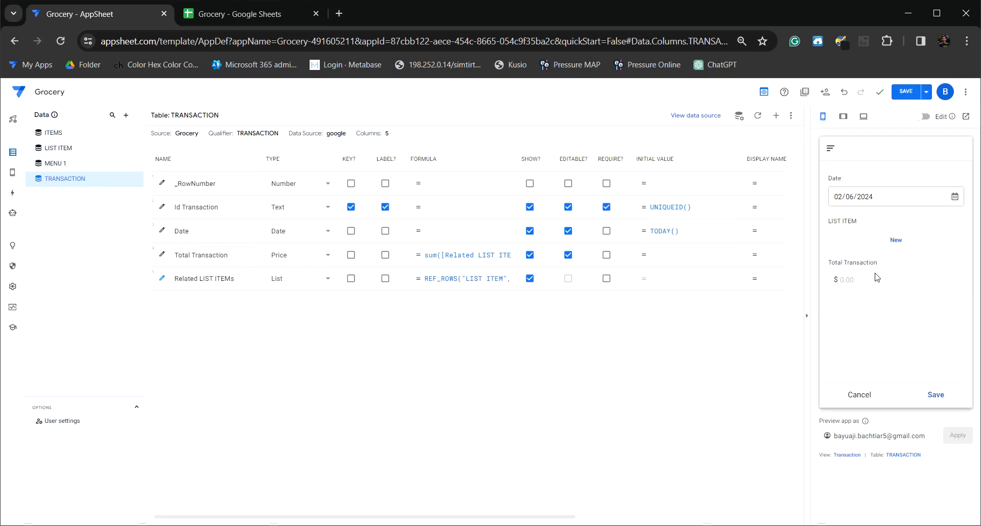
pyautogui.click(906, 95)
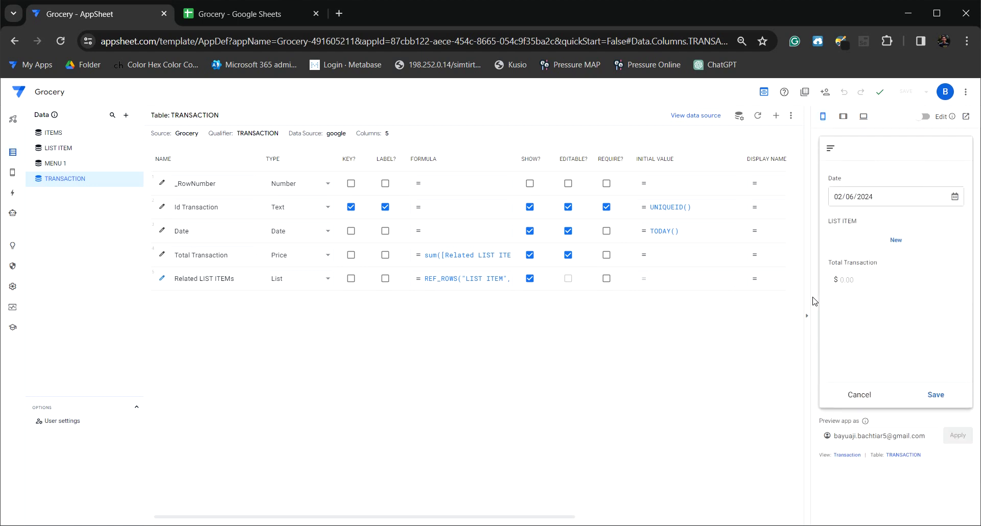
# Add Apples as a list item in the preview transaction
pyautogui.click(896, 240)
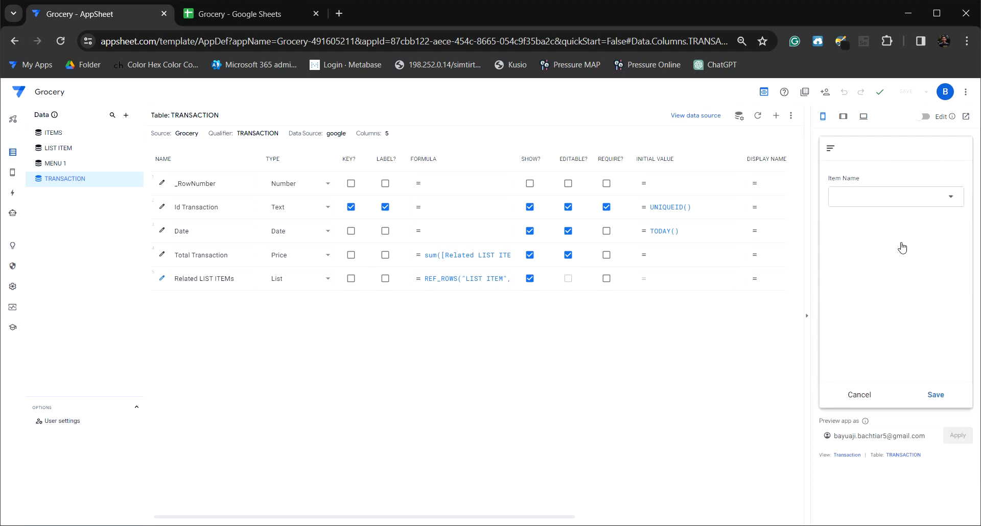
pyautogui.click(875, 197)
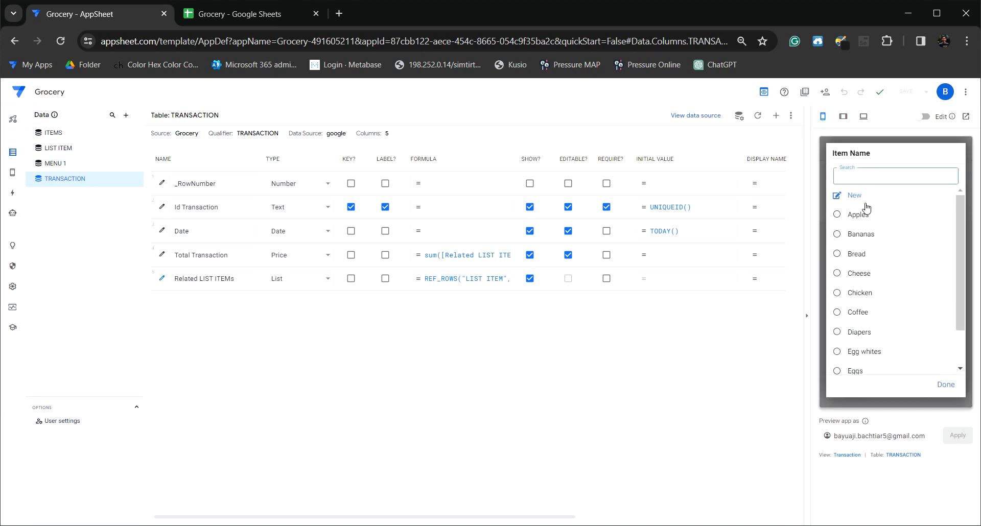
pyautogui.click(863, 215)
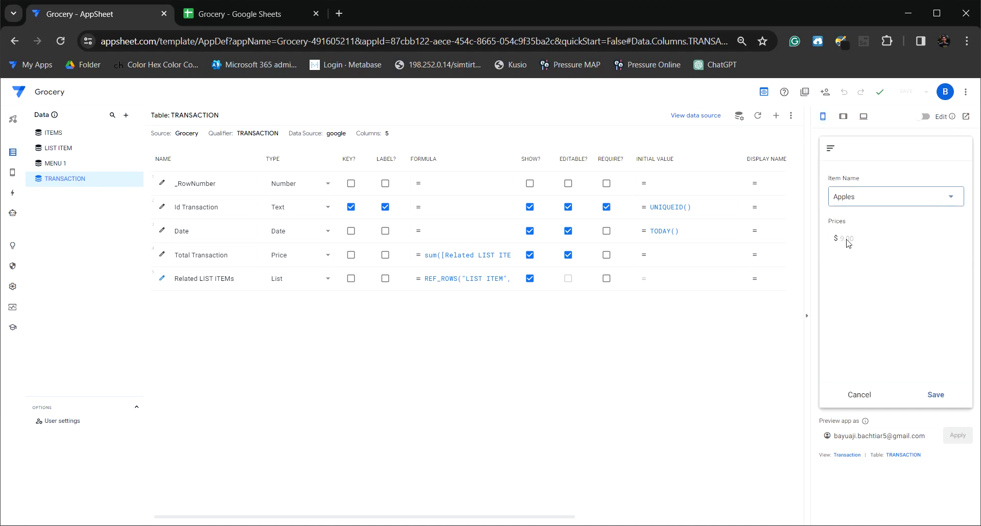
pyautogui.click(935, 401)
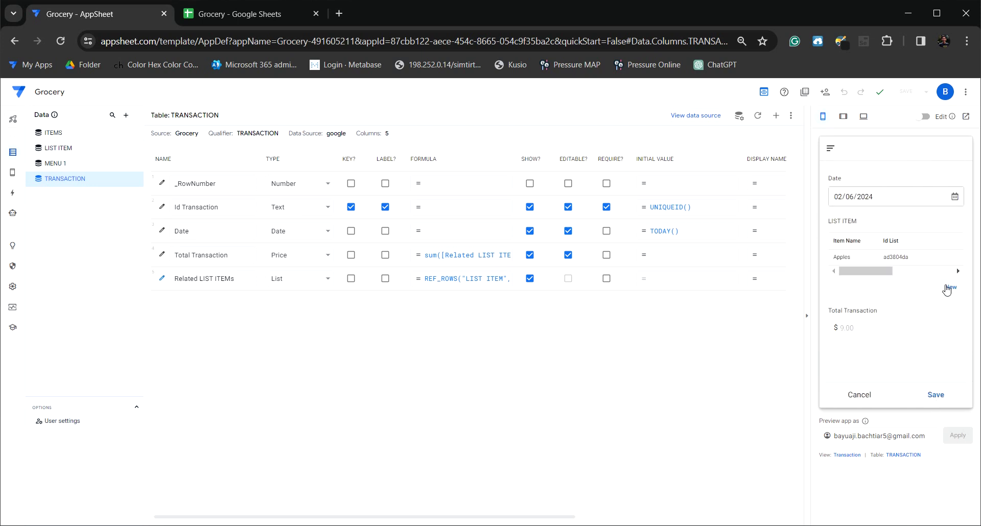
# Add Bread as a second list item, bringing the total to $9.69
pyautogui.click(950, 289)
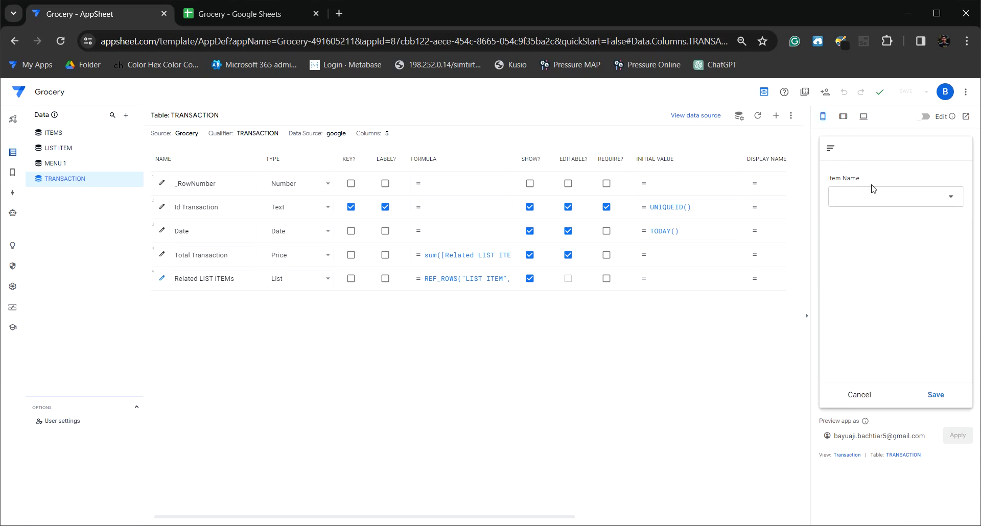
pyautogui.click(874, 194)
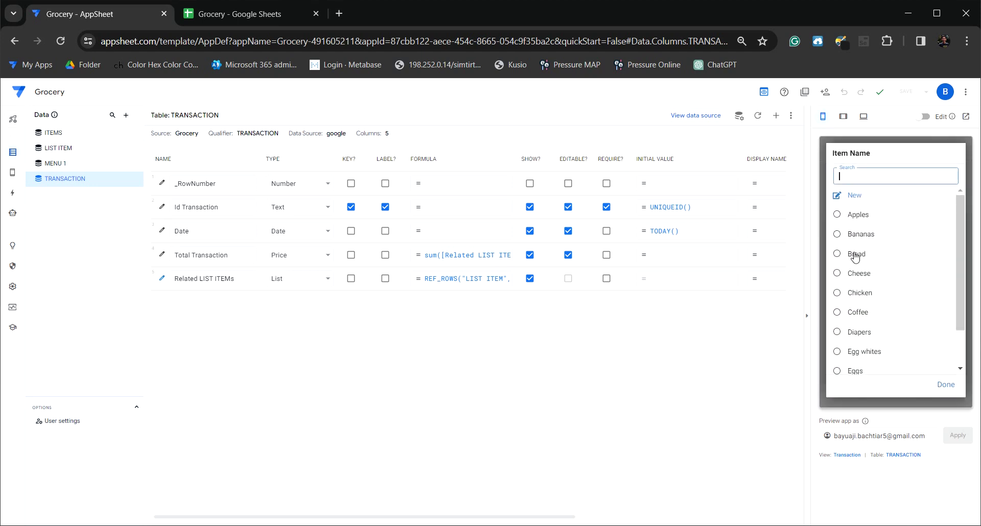
pyautogui.click(856, 255)
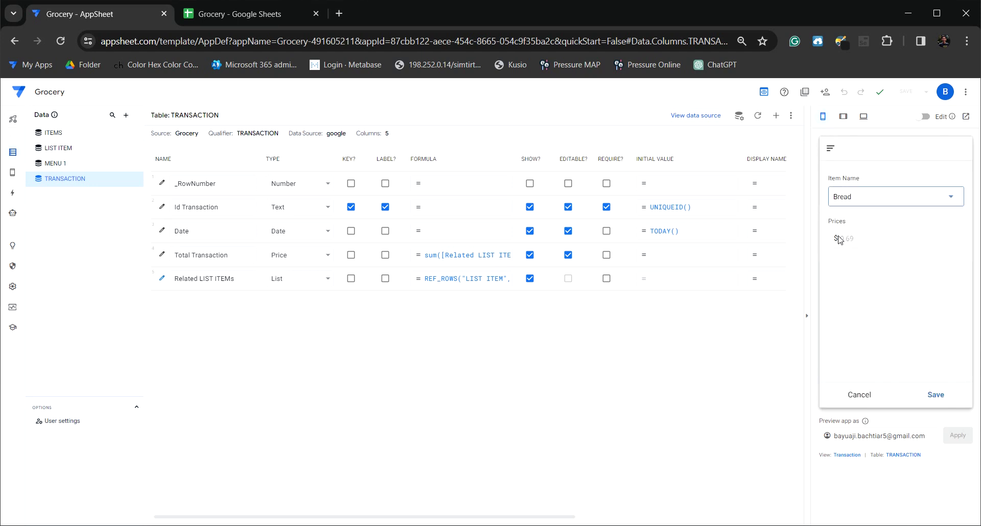
pyautogui.click(935, 395)
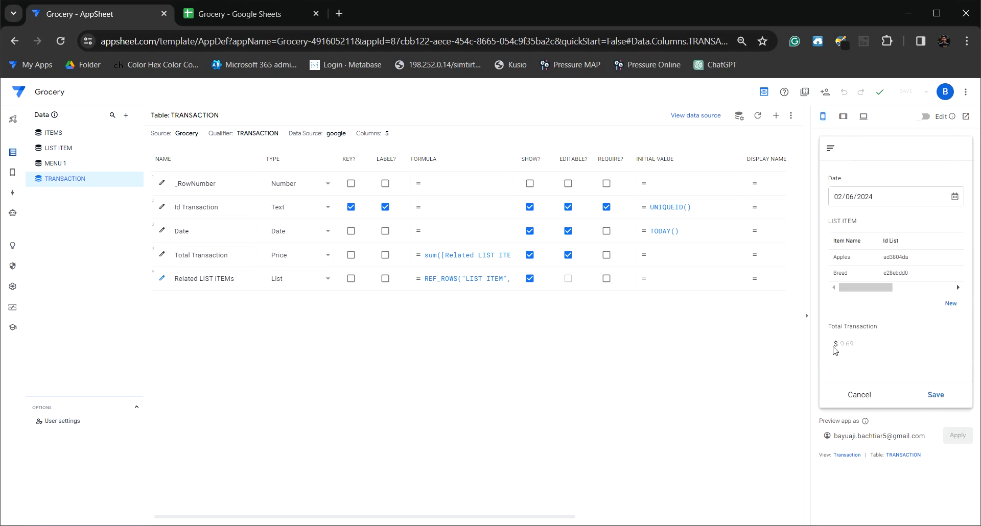
pyautogui.moveTo(889, 288)
pyautogui.mouseDown()
pyautogui.moveTo(947, 288)
pyautogui.moveTo(863, 288)
pyautogui.mouseUp()
# Set the LIST ITEM_Inline column order to Item Name then Prices, and save the app
pyautogui.click(12, 176)
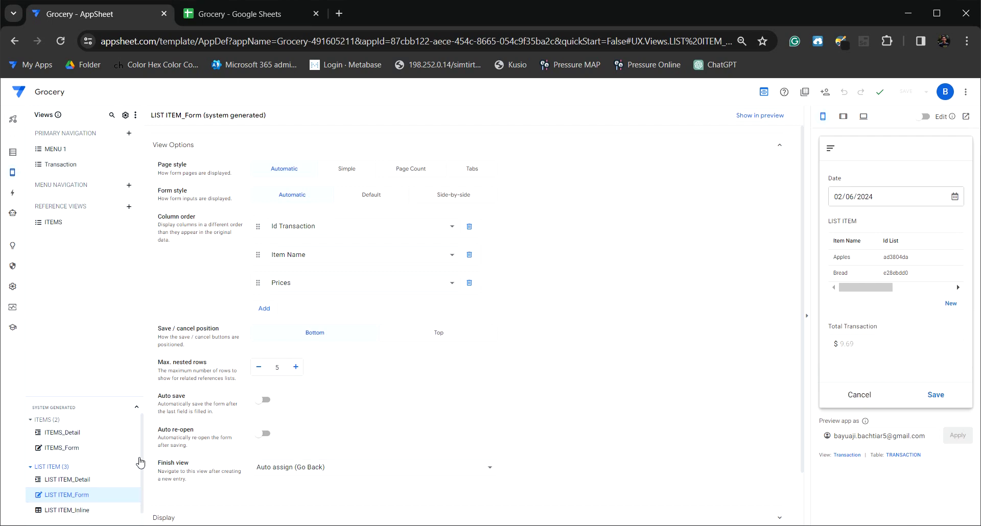
pyautogui.moveTo(142, 462); pyautogui.dragTo(143, 482)
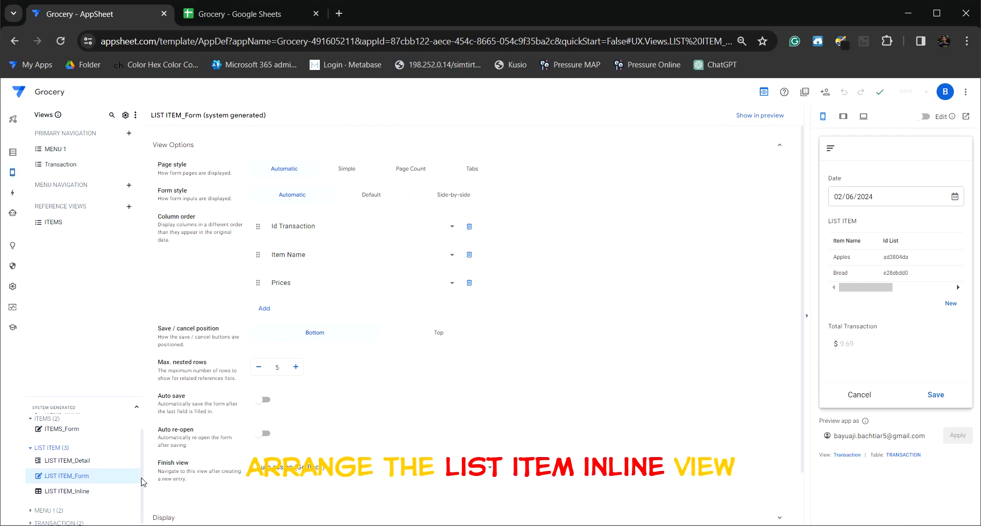
pyautogui.click(79, 494)
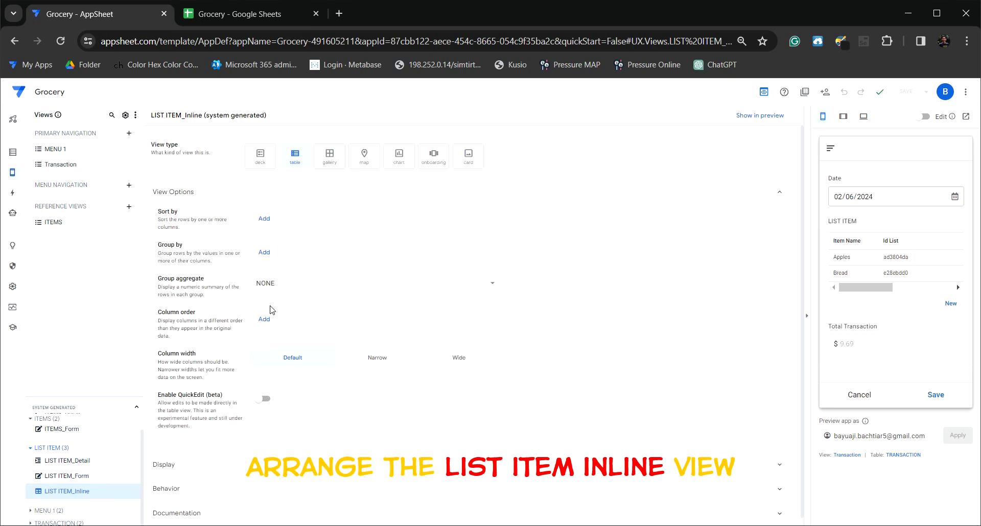
pyautogui.click(265, 320)
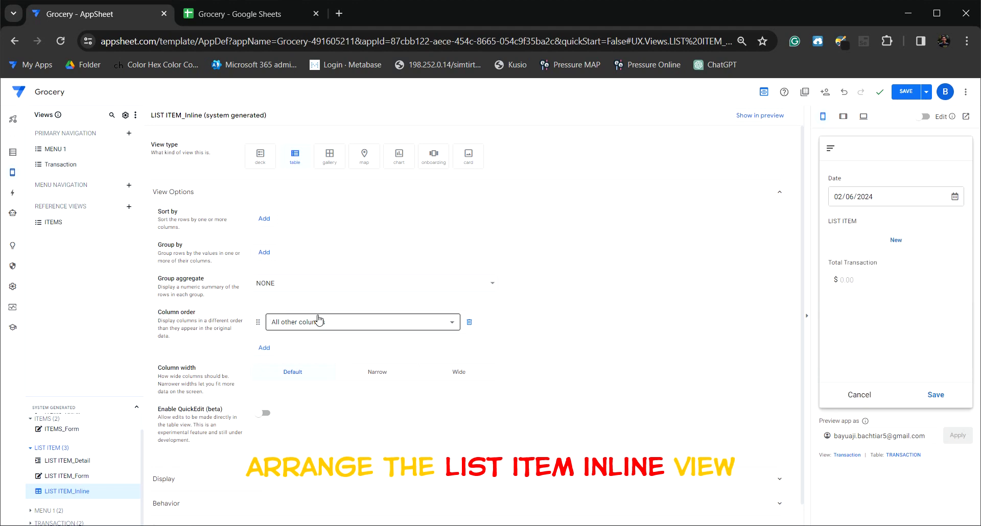
pyautogui.click(316, 322)
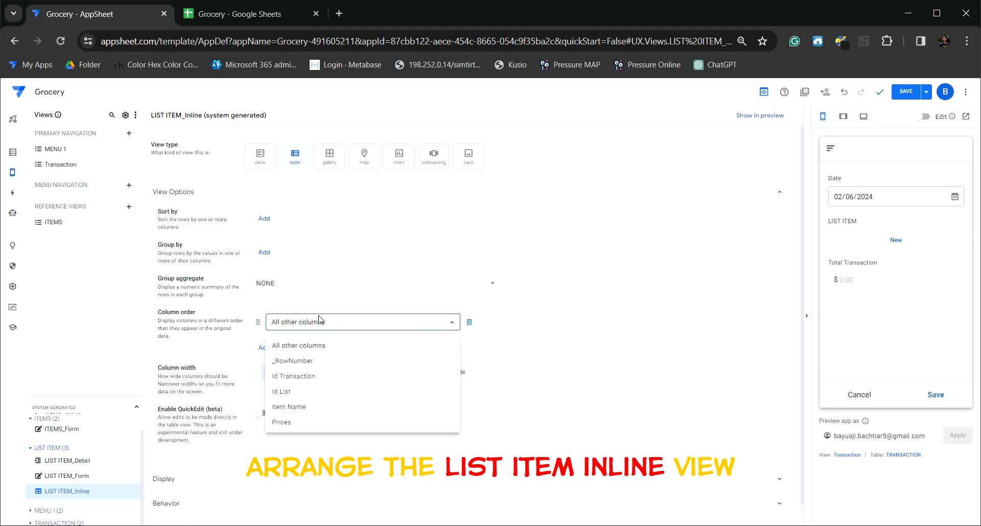
pyautogui.click(289, 407)
pyautogui.click(264, 348)
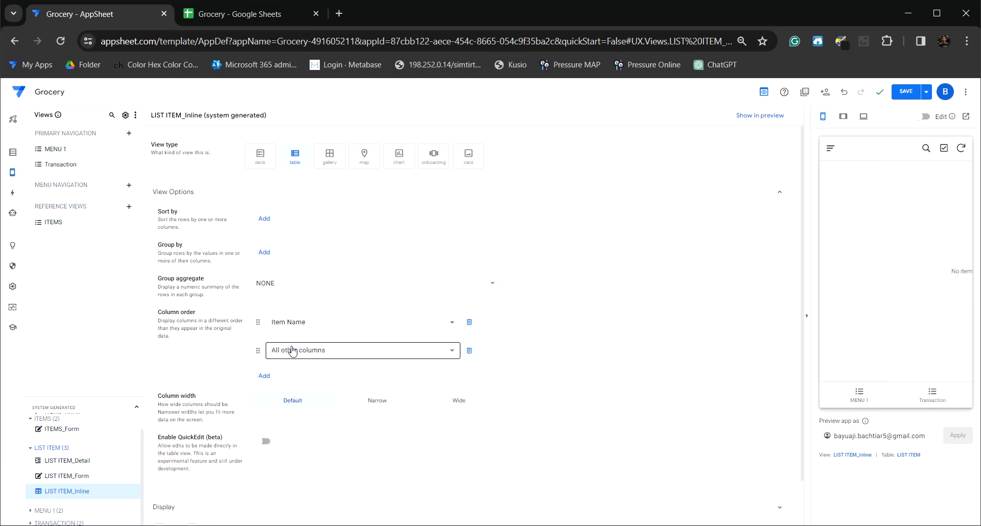
pyautogui.click(292, 351)
pyautogui.click(284, 434)
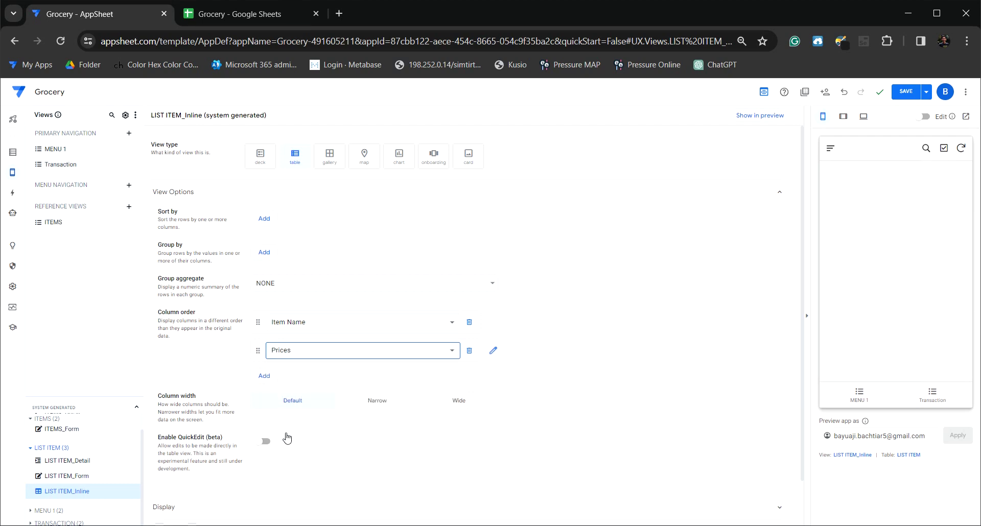
pyautogui.click(909, 94)
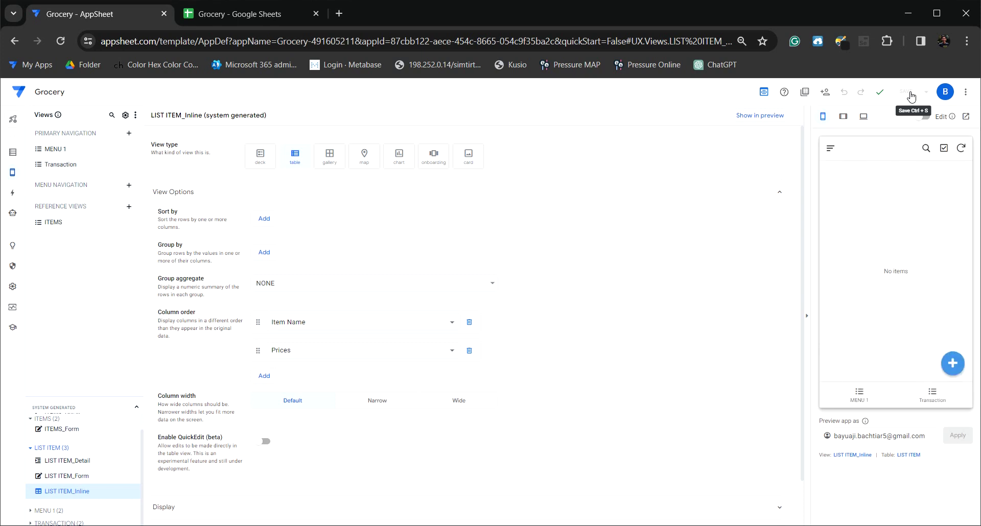
# Add Apples ($9.00) as a list item in the preview's Transaction form
pyautogui.click(924, 395)
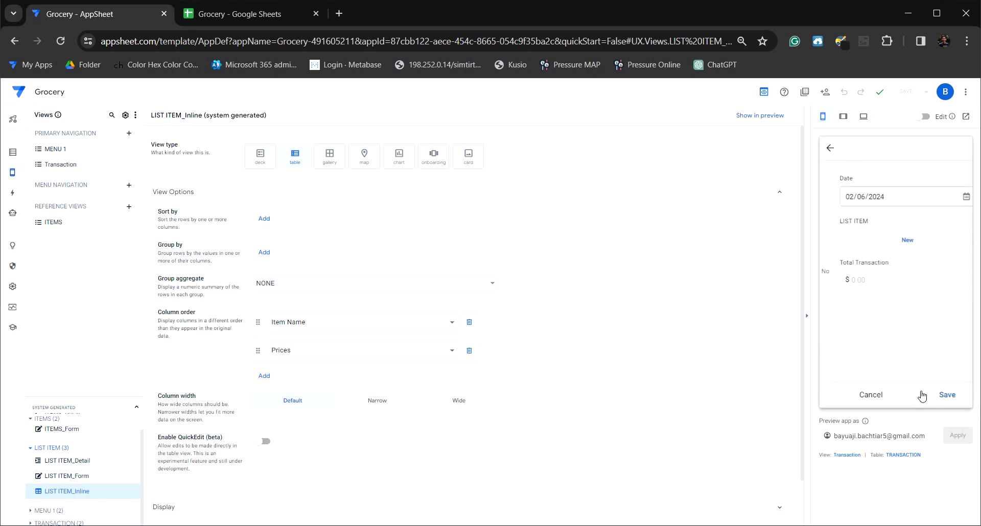
pyautogui.click(895, 243)
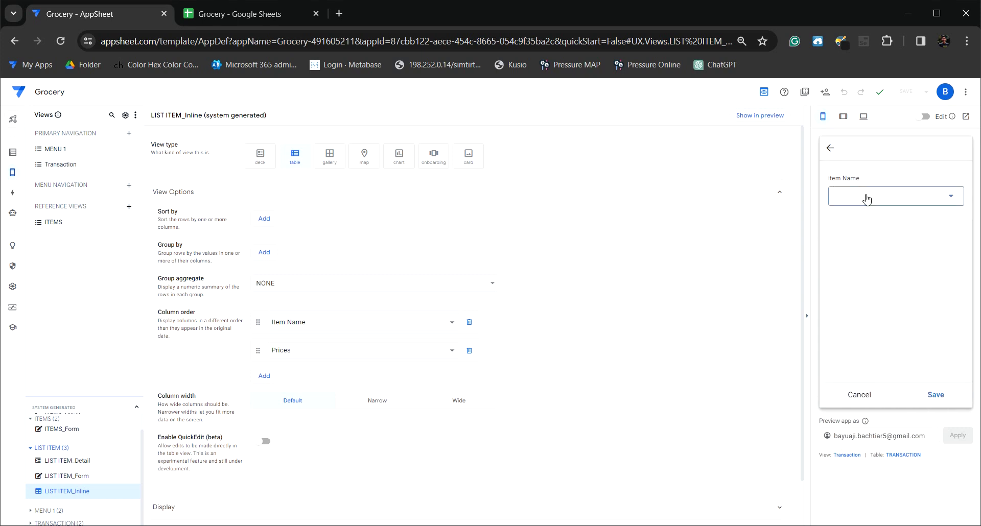
pyautogui.click(865, 198)
pyautogui.click(862, 218)
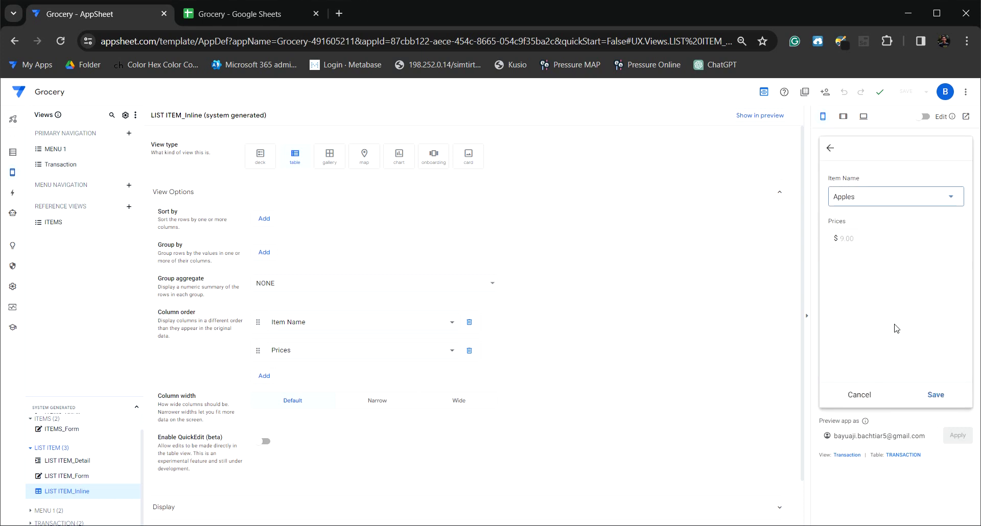
pyautogui.click(932, 395)
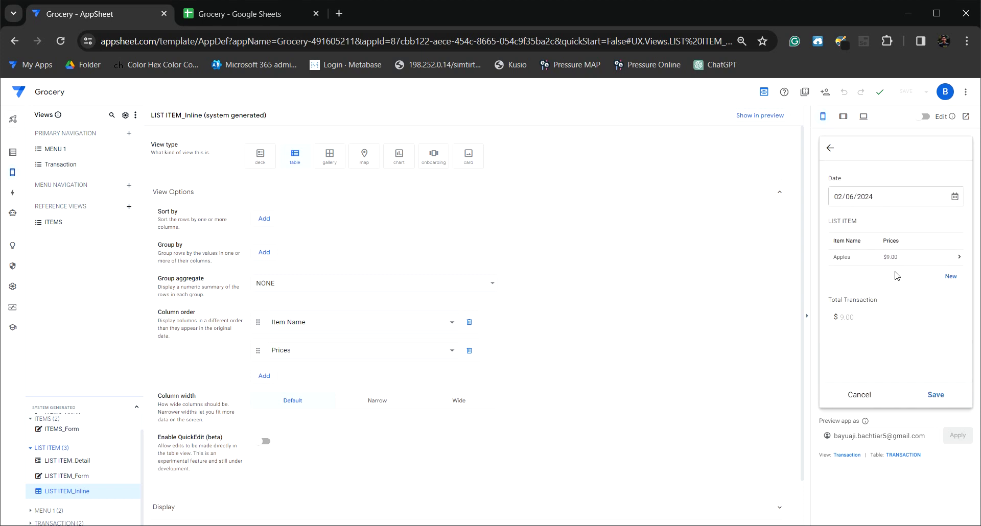
# Add Bananas ($1.28) as a second list item, totalling $10.28
pyautogui.click(950, 279)
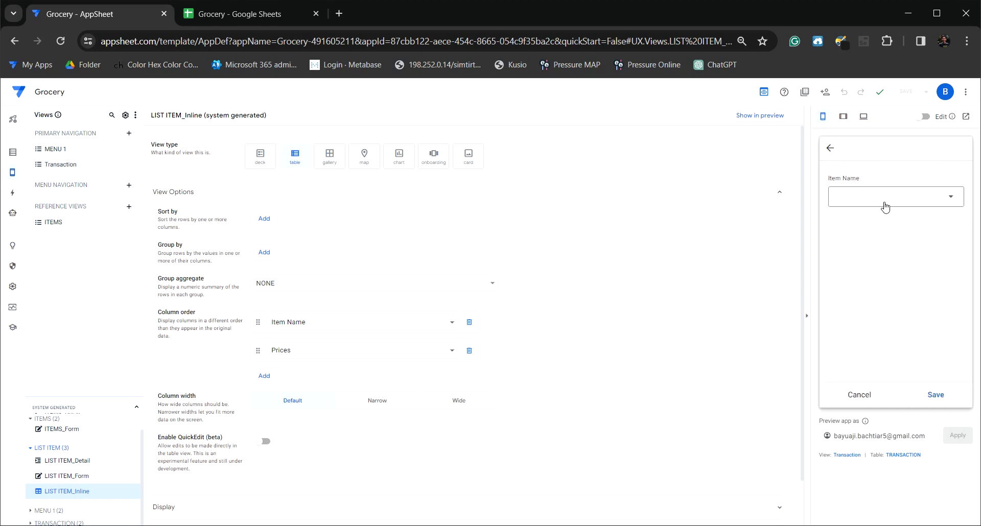
pyautogui.click(883, 205)
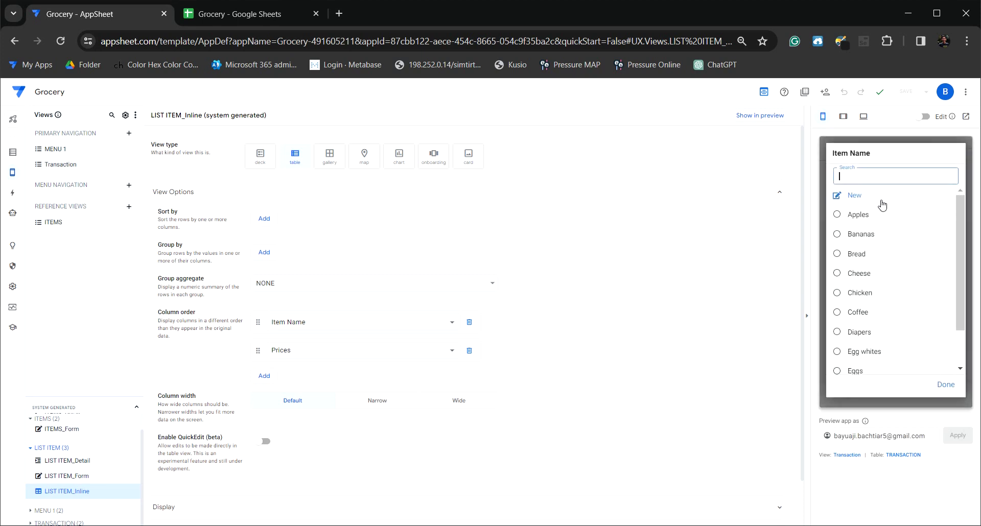
pyautogui.click(866, 239)
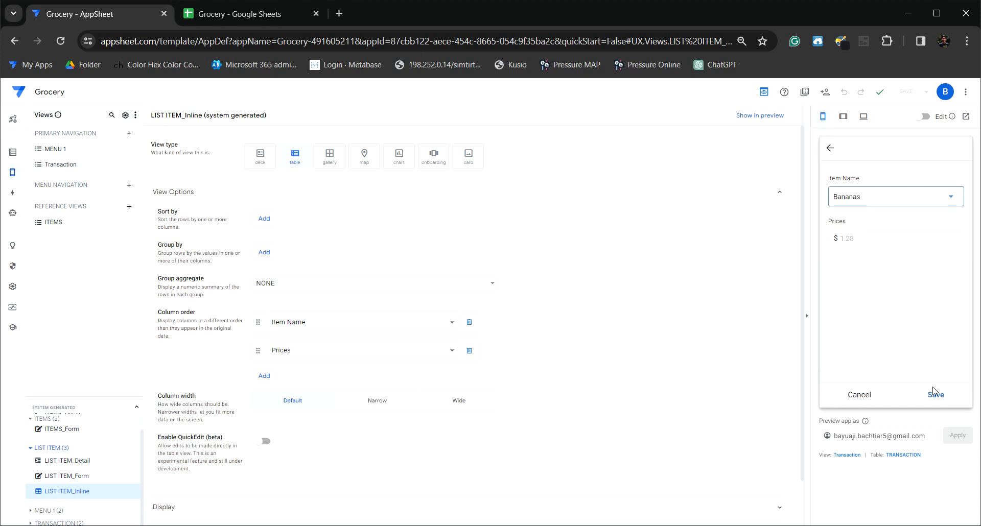
pyautogui.click(934, 393)
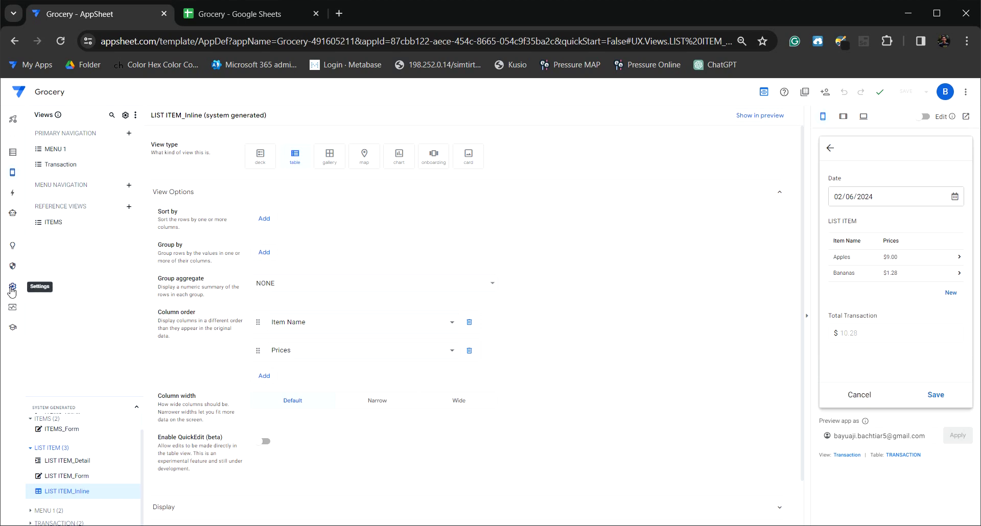
# In Settings > Views Localization, switch the New system text to expression mode
pyautogui.click(14, 291)
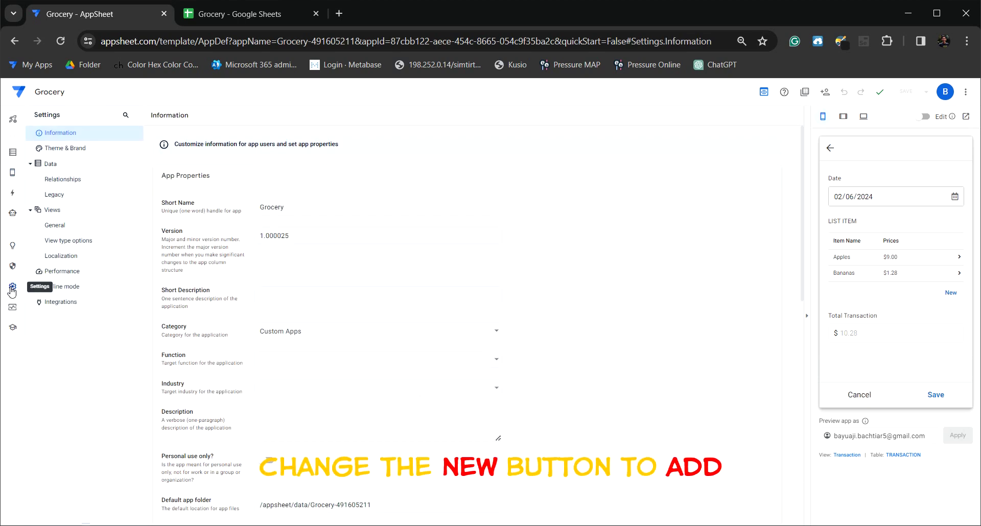
pyautogui.click(68, 258)
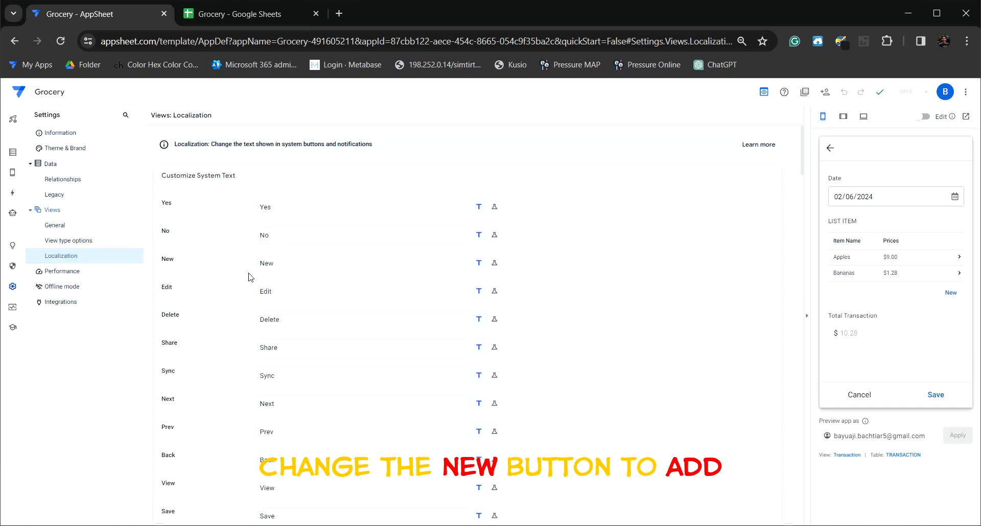
pyautogui.click(496, 264)
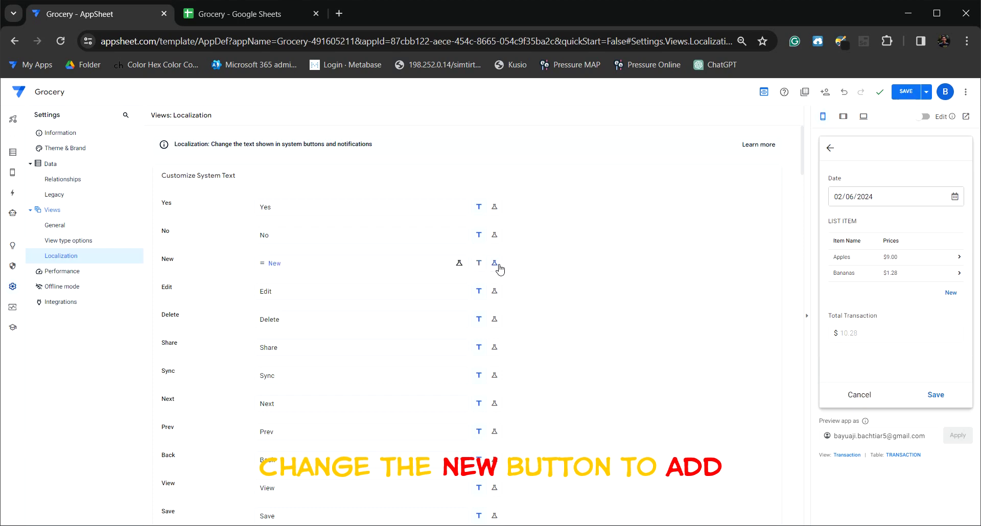
# Replace the New label's expression with if(context("View")="Transaction","Add","New") and confirm it
pyautogui.click(329, 270)
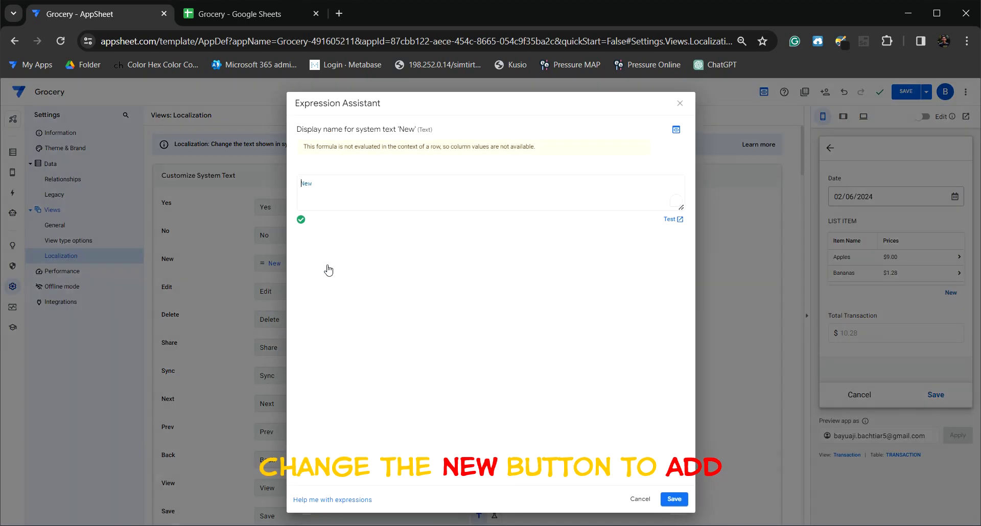
pyautogui.moveTo(328, 183); pyautogui.dragTo(287, 187)
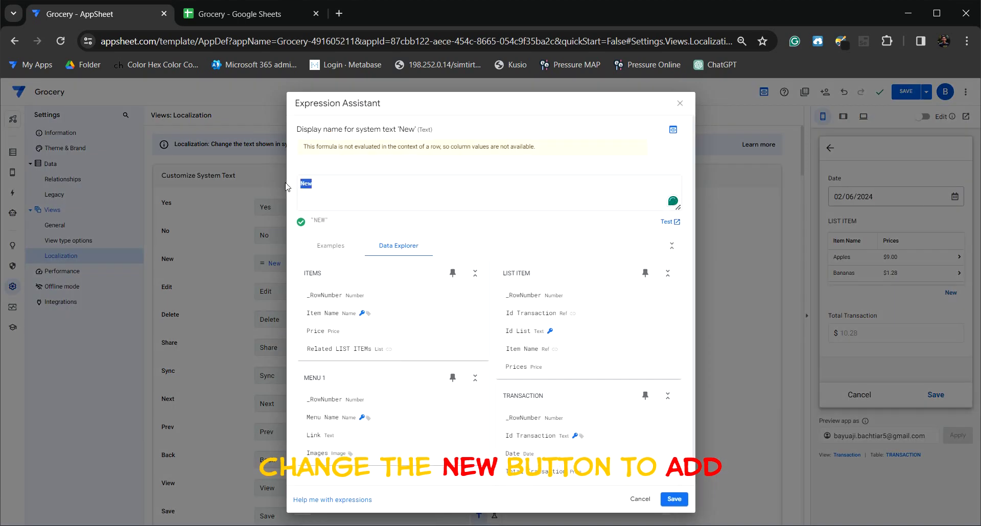
pyautogui.write('if')
pyautogui.write('(context')
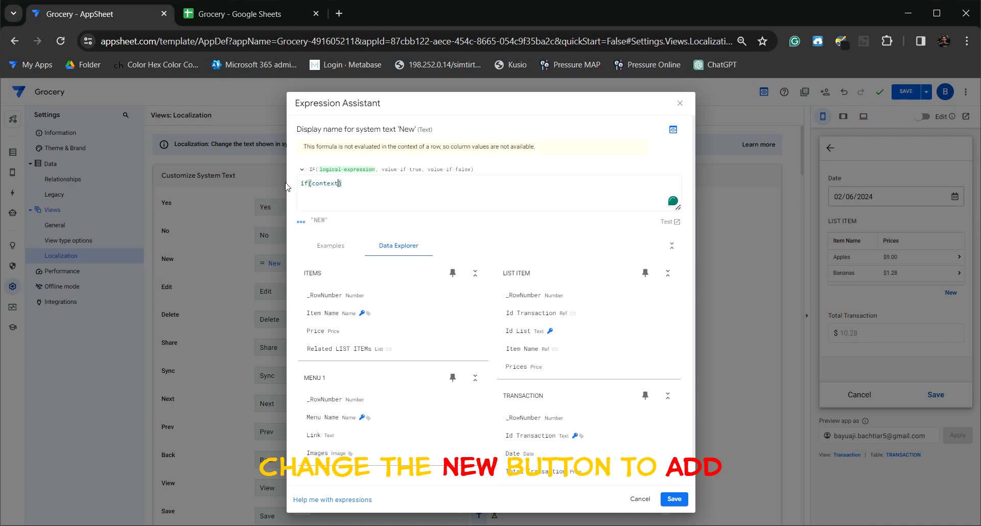
pyautogui.write('("View')
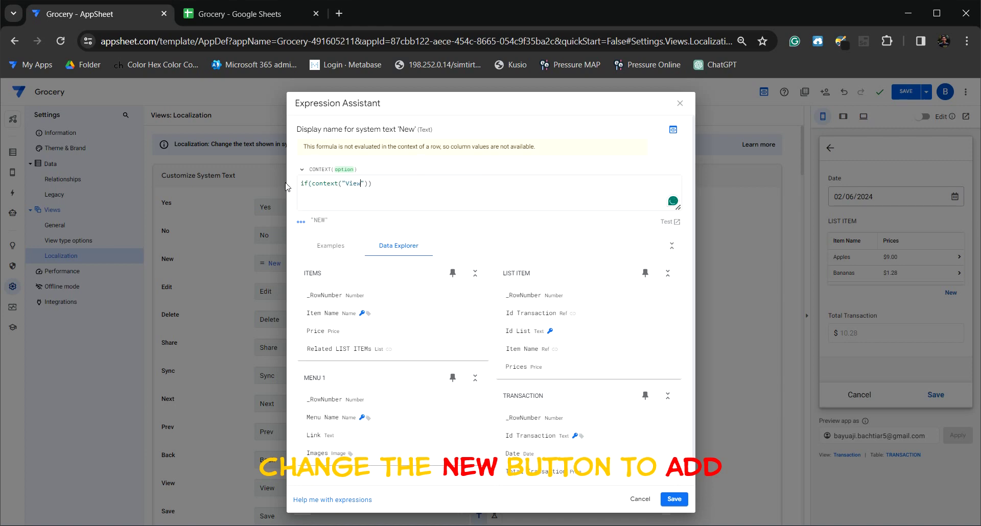
pyautogui.write('")=')
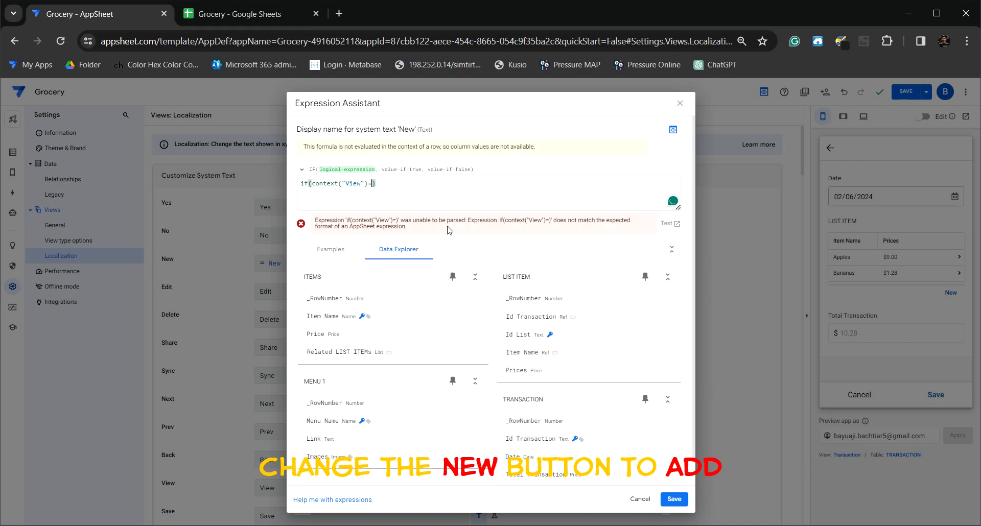
pyautogui.write('"')
pyautogui.write(',"Add')
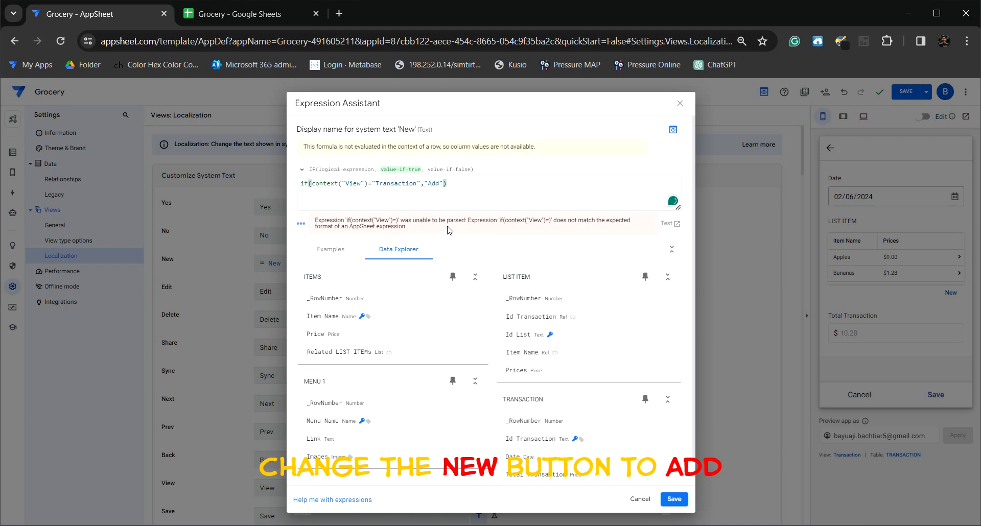
pyautogui.write(',"New')
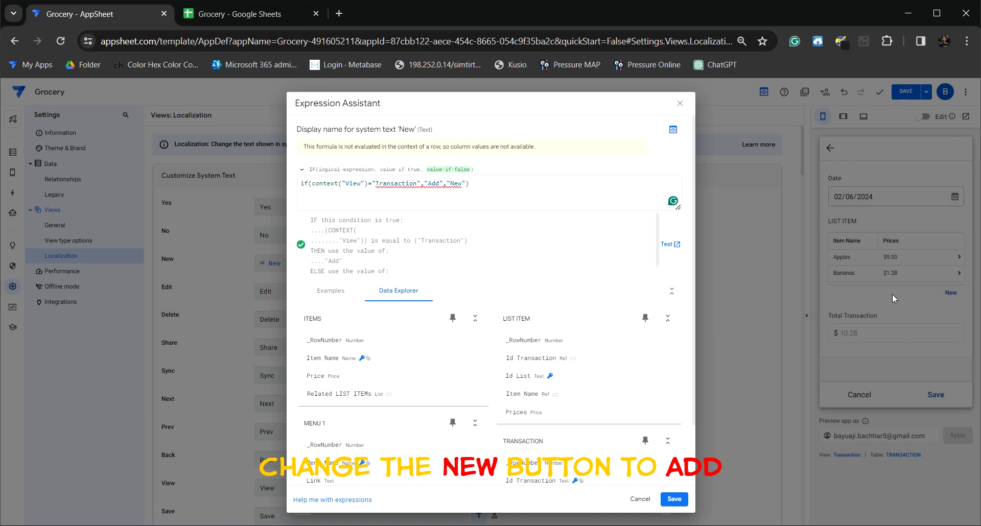
pyautogui.click(673, 498)
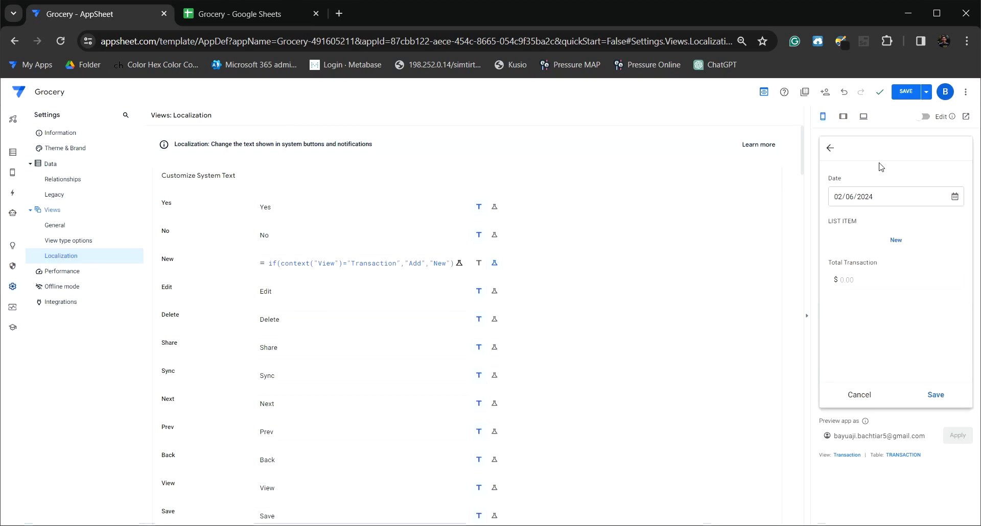
# Save the app and use the Add button to add Apples to the preview transaction
pyautogui.click(908, 93)
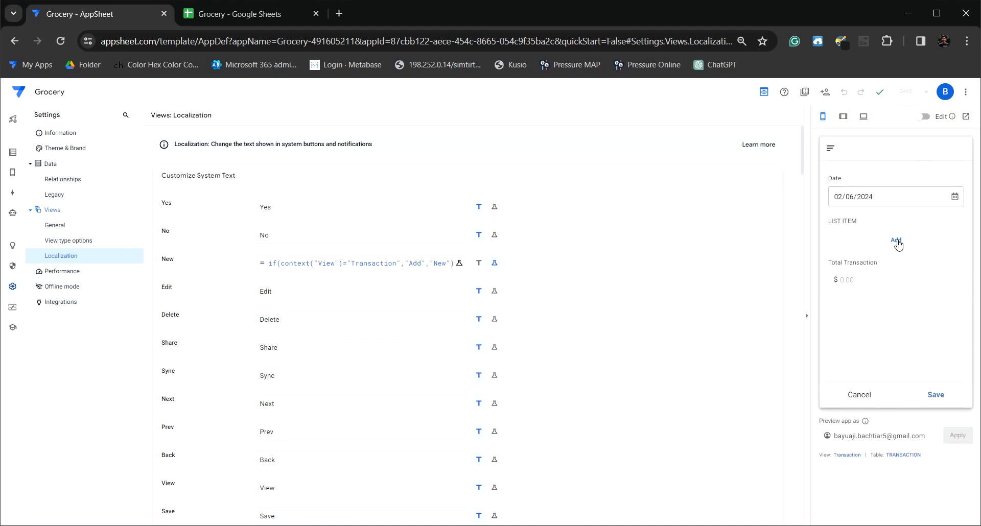
pyautogui.click(903, 244)
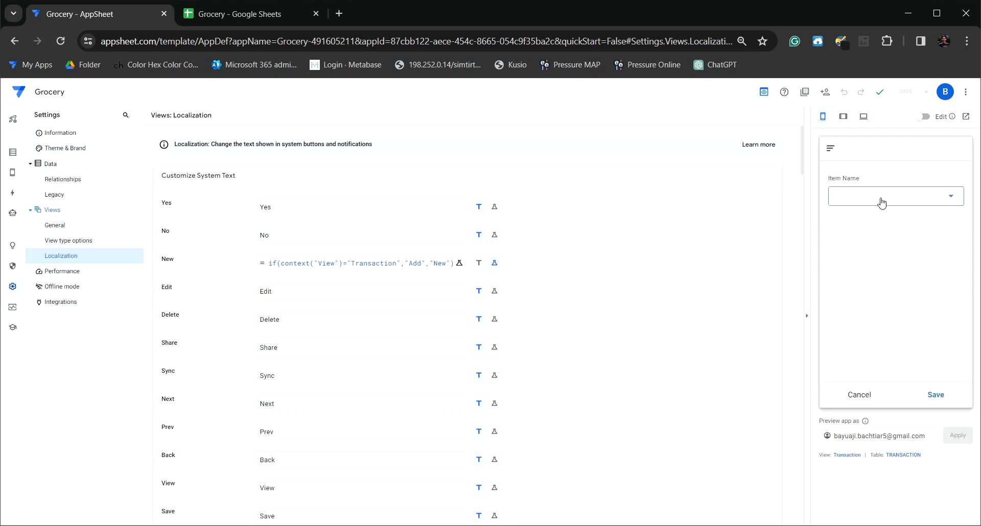
pyautogui.click(880, 200)
pyautogui.click(871, 216)
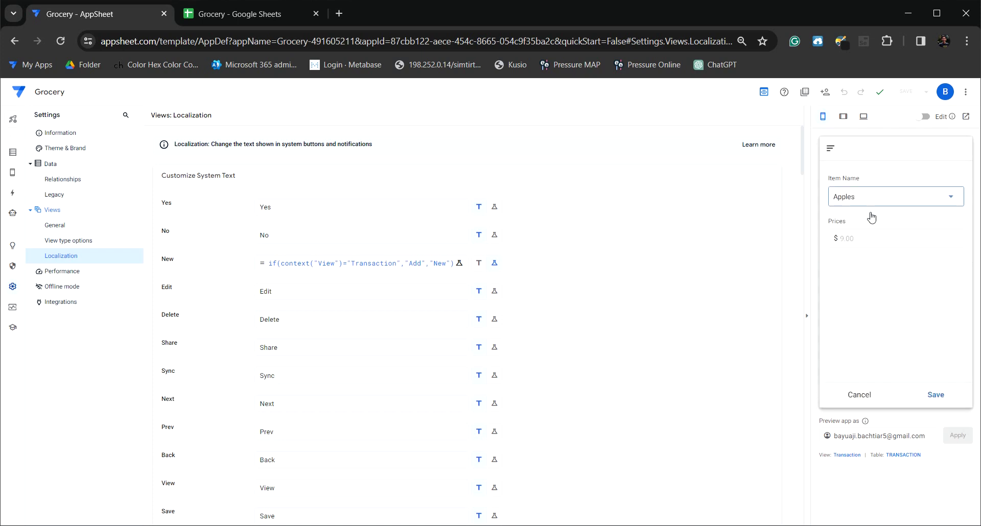
pyautogui.click(936, 395)
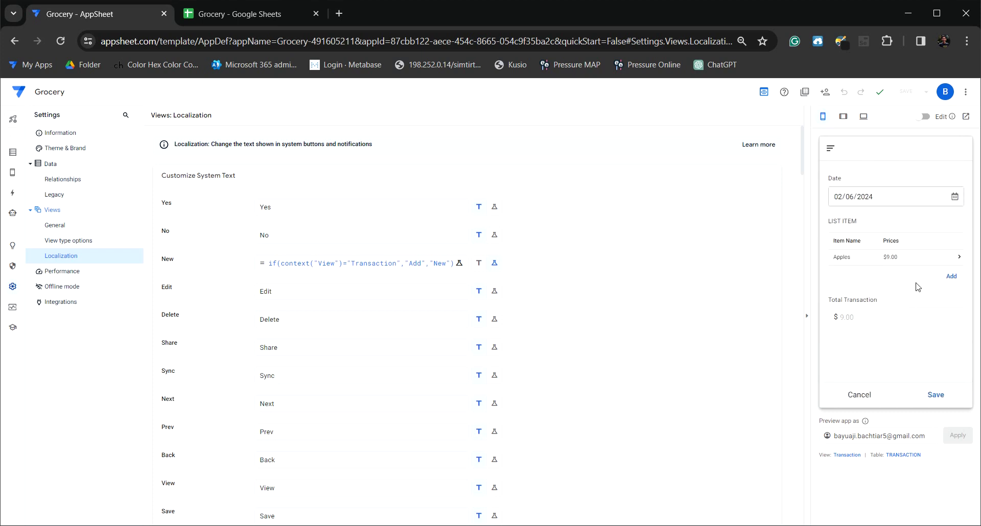
# Add Bread as a second item, then cancel and discard the test transaction
pyautogui.click(950, 277)
pyautogui.click(875, 205)
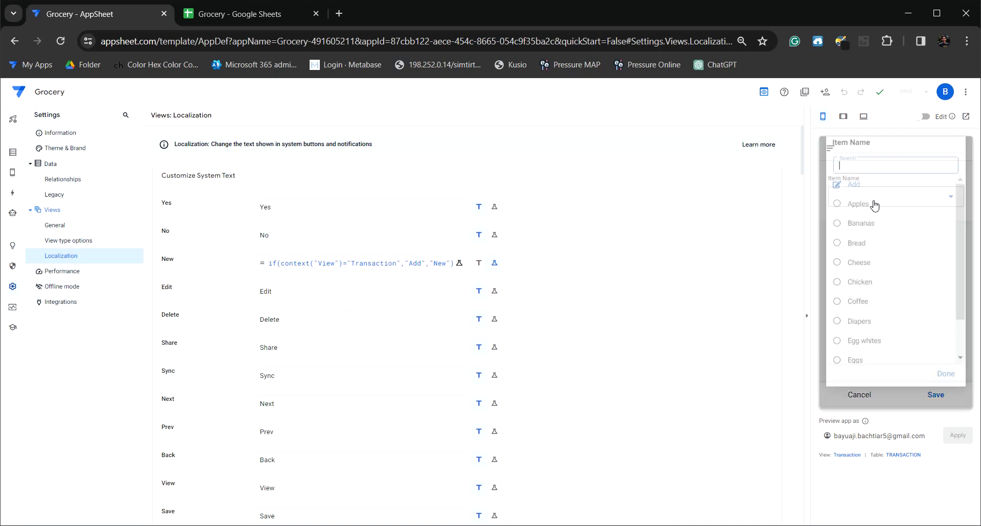
pyautogui.click(864, 256)
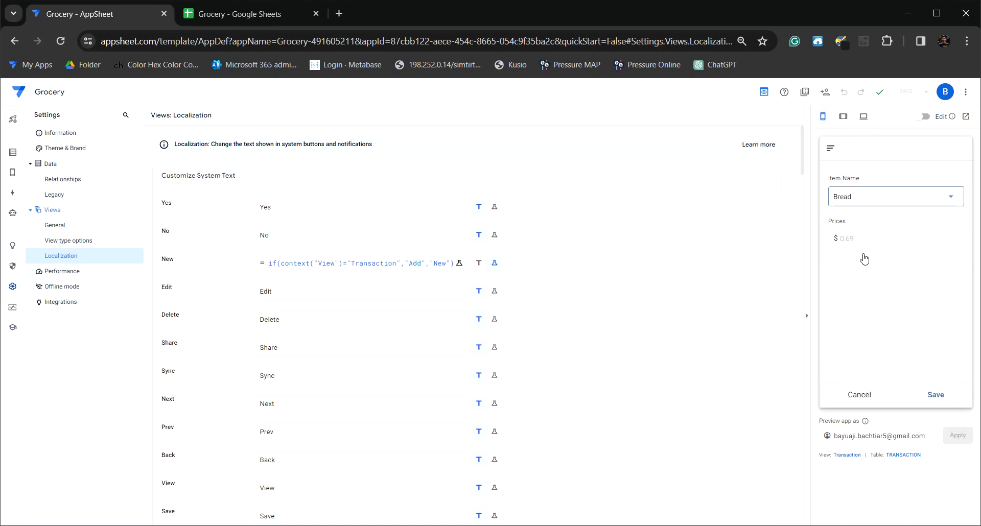
pyautogui.click(934, 398)
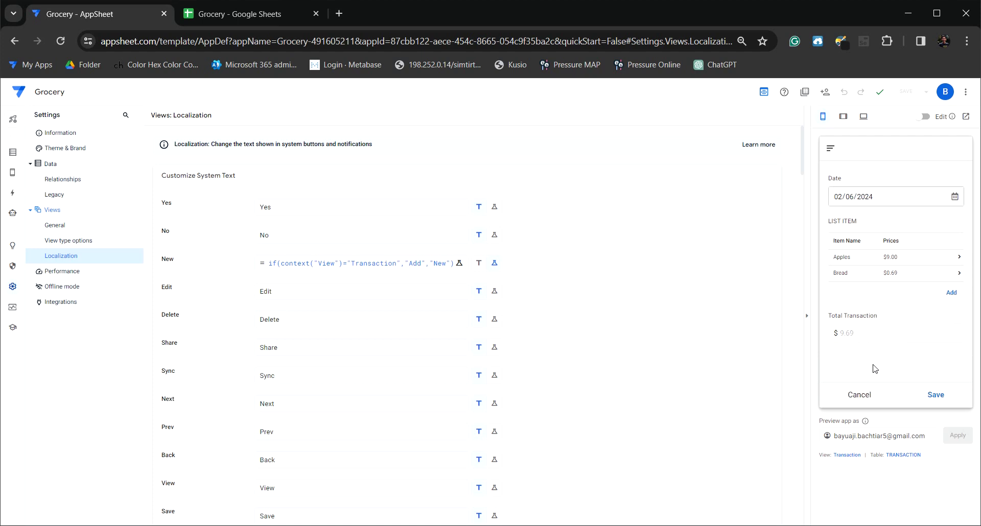
pyautogui.click(859, 395)
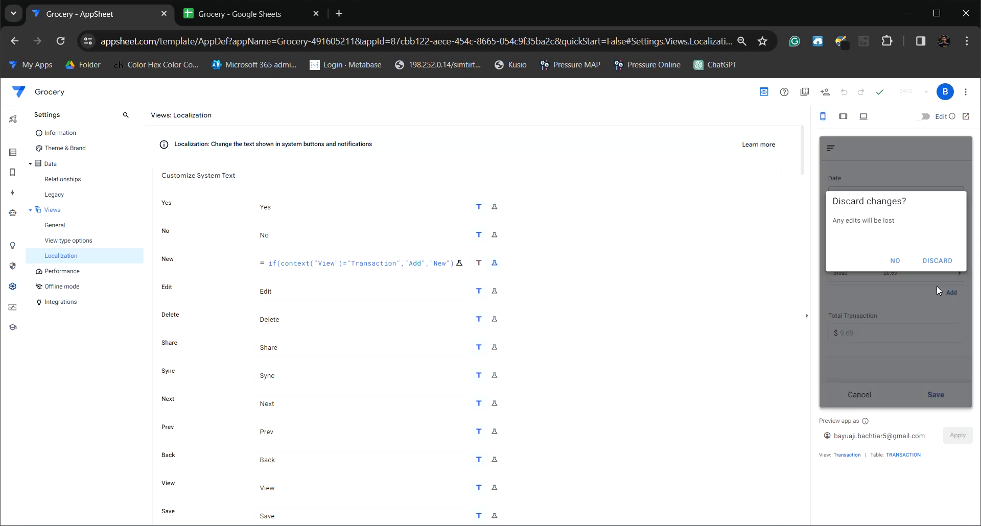
pyautogui.click(925, 261)
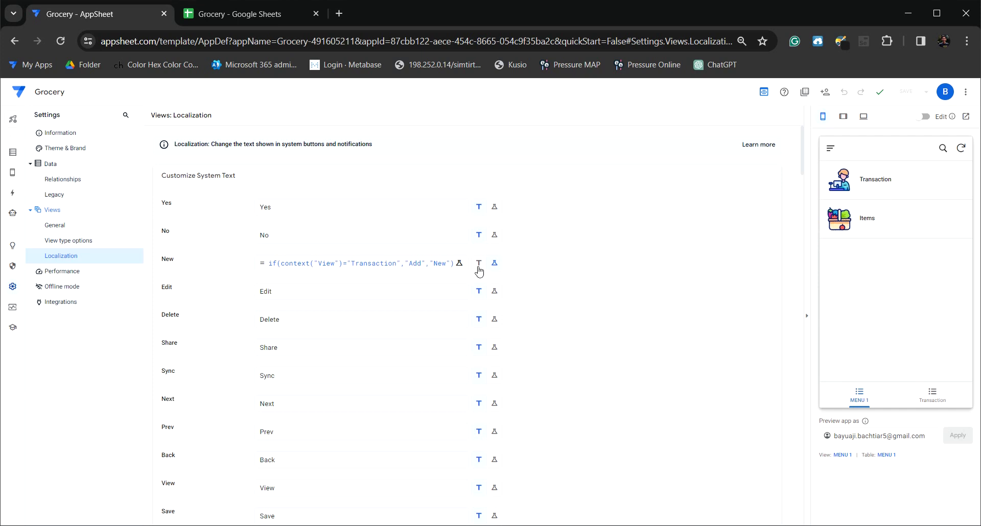
# Set the Transaction view's position to ref, save, and open the Transaction form in the preview
pyautogui.click(841, 456)
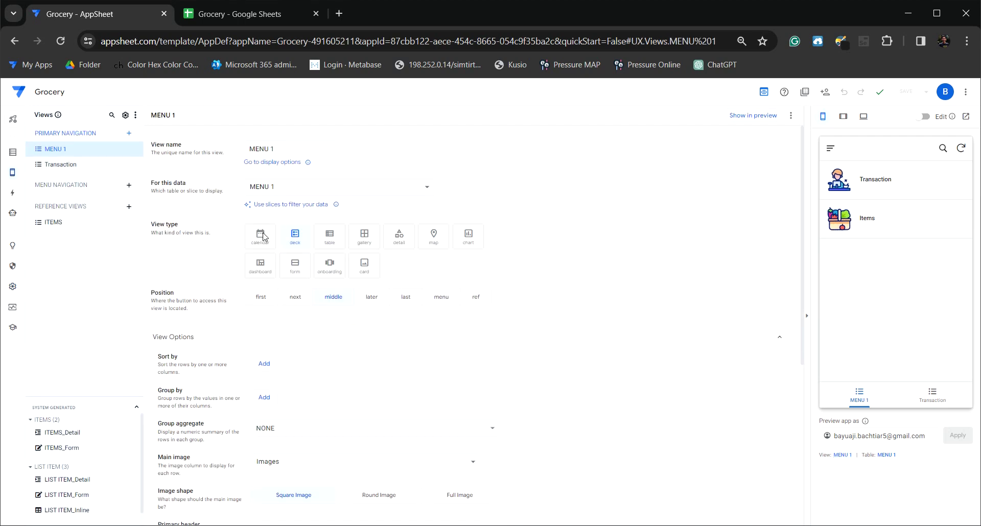
pyautogui.click(59, 166)
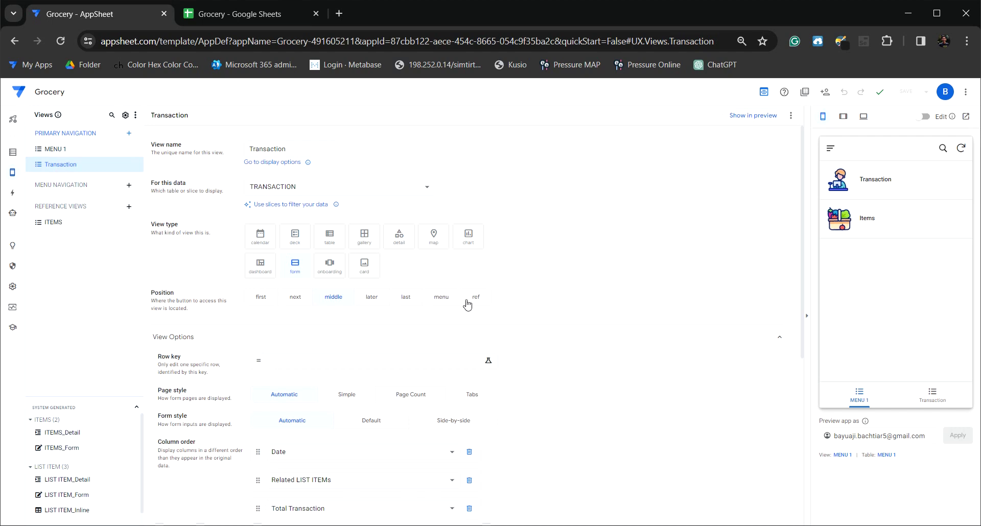
pyautogui.click(477, 299)
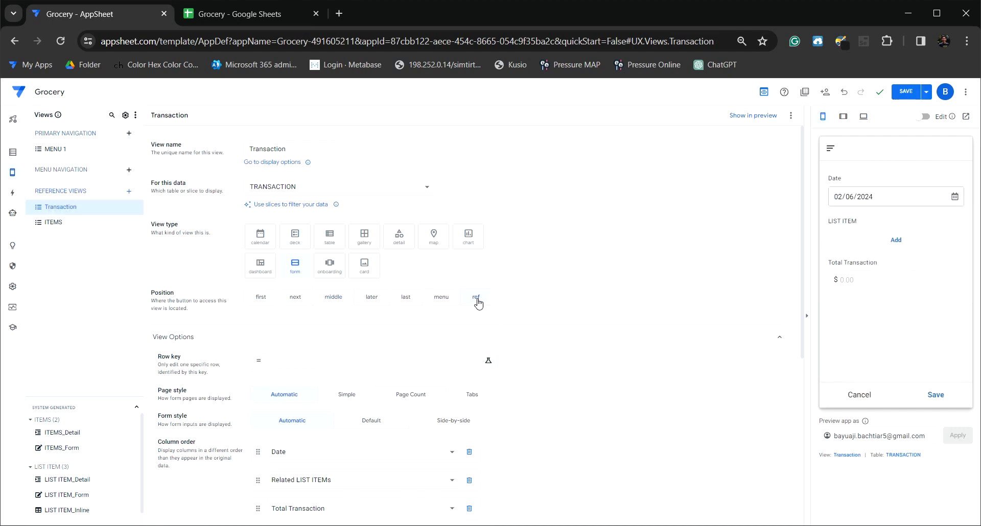
pyautogui.click(858, 395)
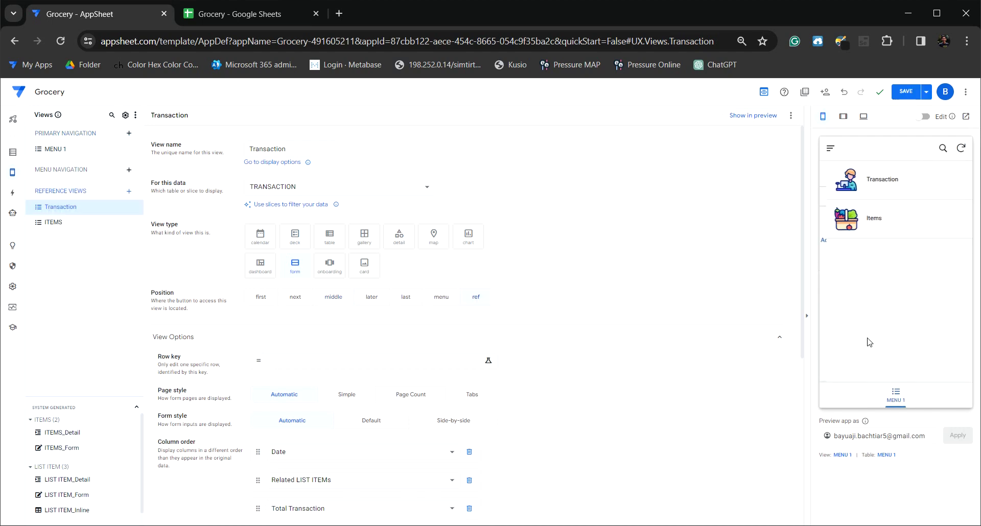
pyautogui.click(904, 96)
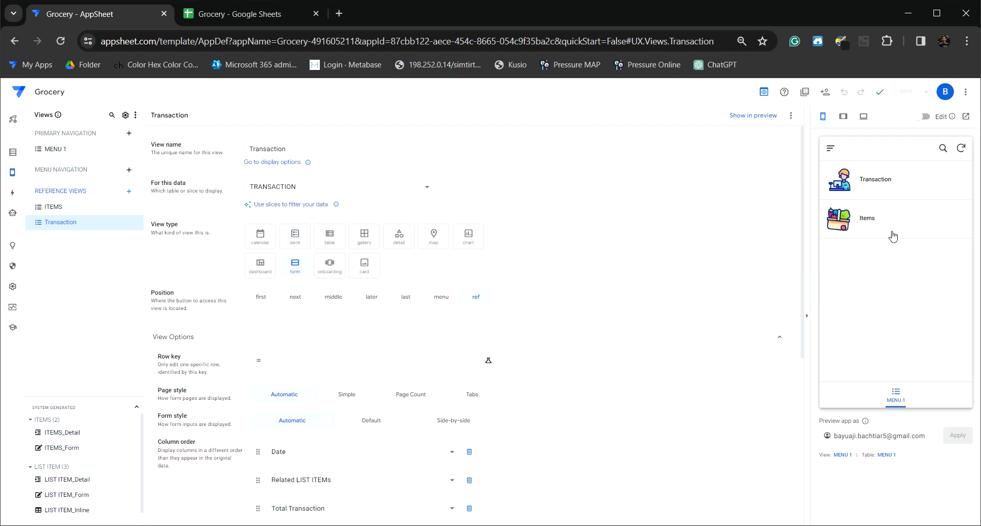
pyautogui.click(869, 194)
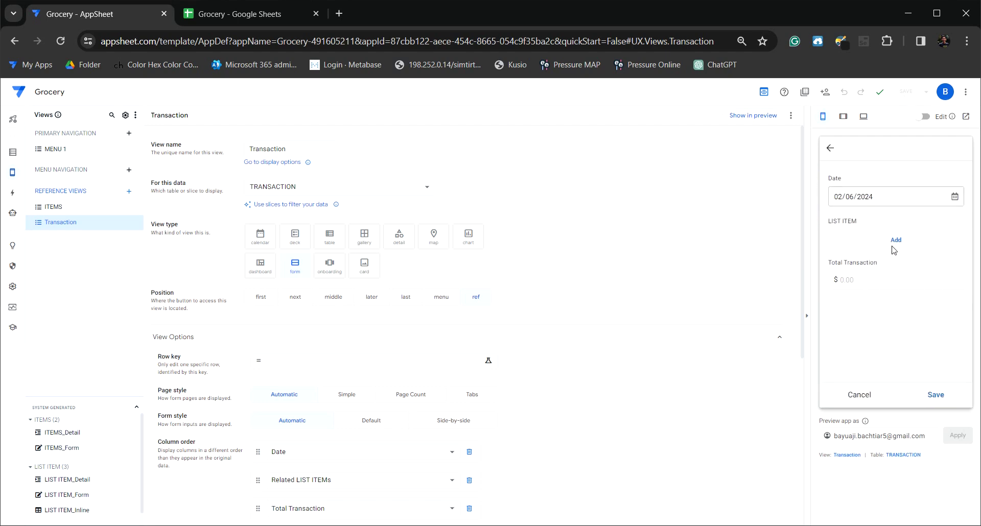
# Add an Apples line item to the test transaction
pyautogui.click(896, 243)
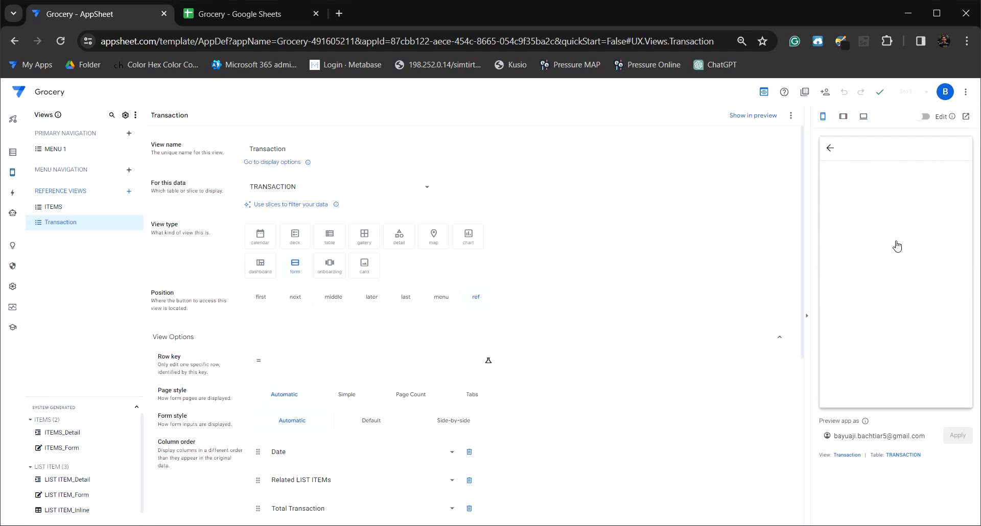
pyautogui.click(873, 198)
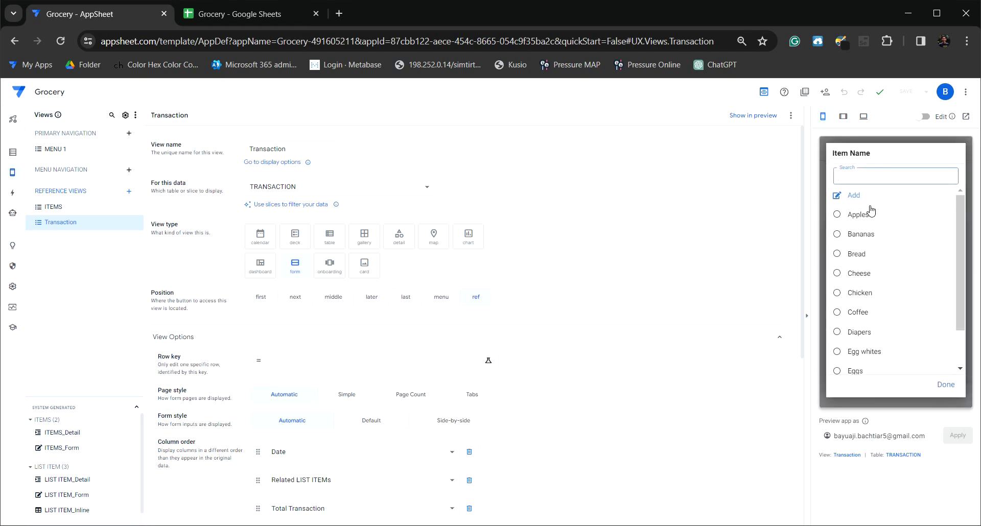
pyautogui.click(869, 219)
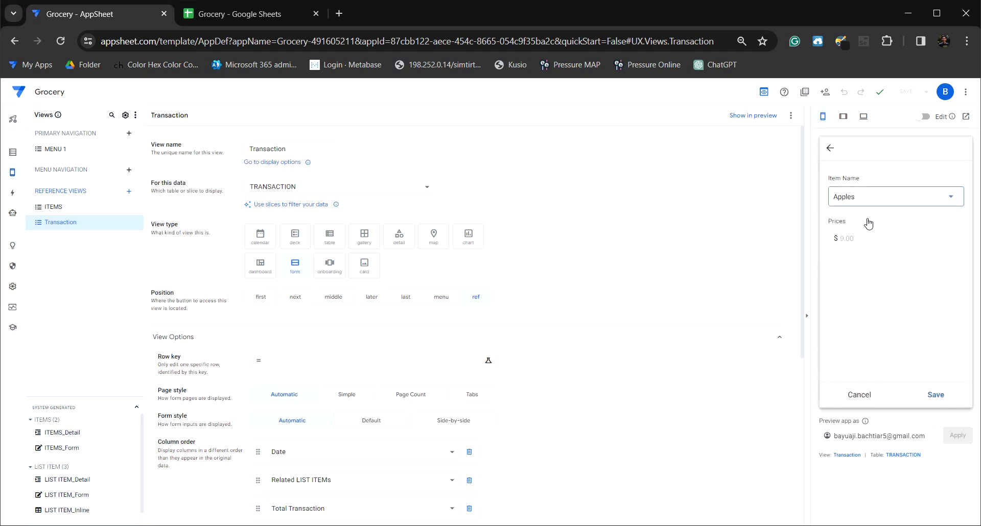
pyautogui.click(936, 393)
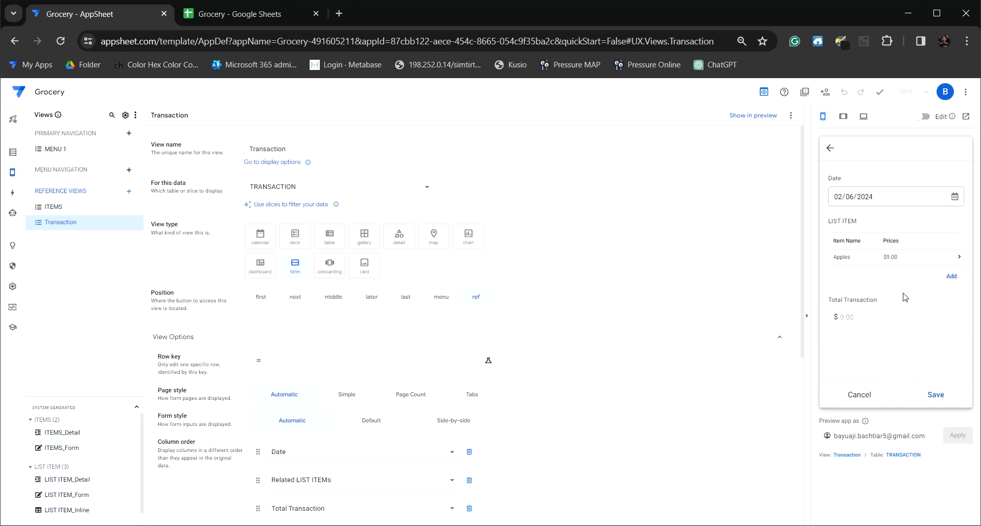
# Add a Cheese line item, then save the transaction totalling $10.40
pyautogui.click(951, 278)
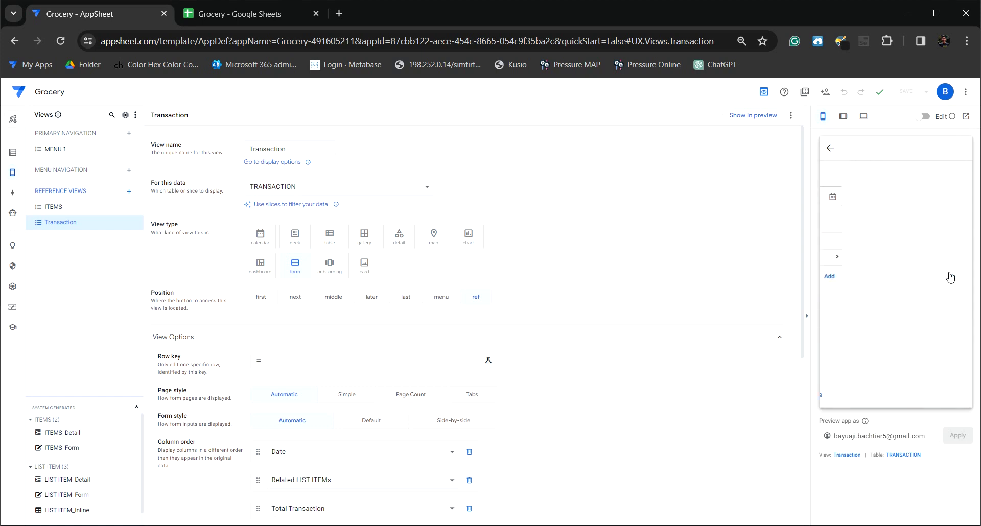
pyautogui.click(874, 195)
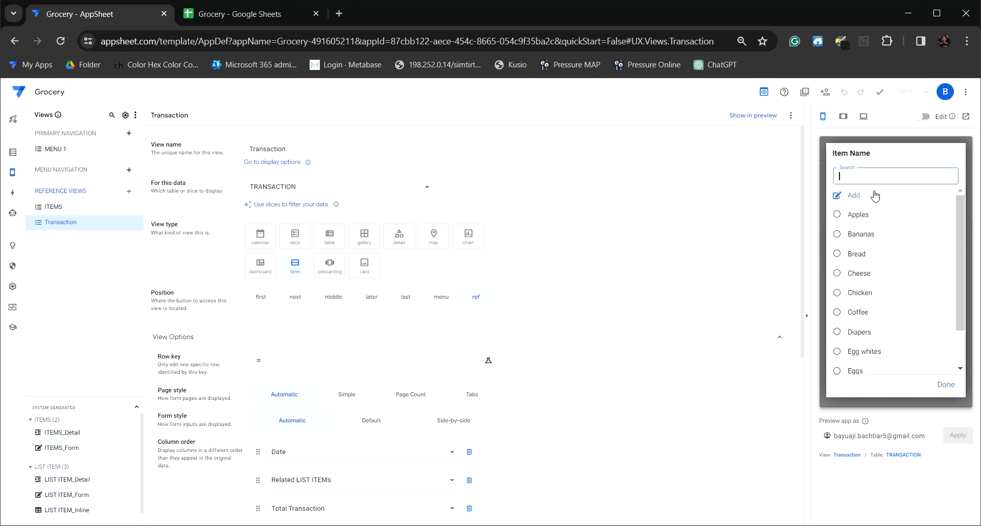
pyautogui.click(865, 271)
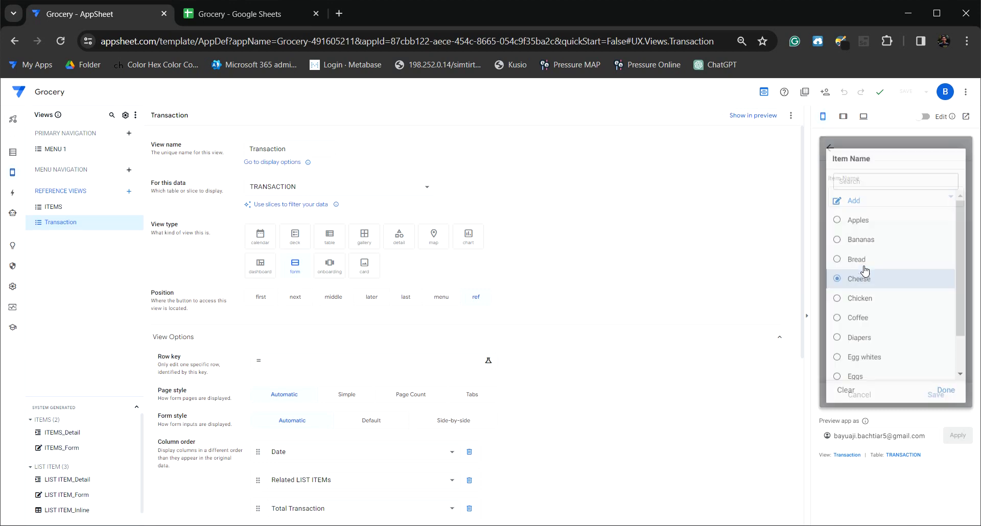
pyautogui.click(939, 403)
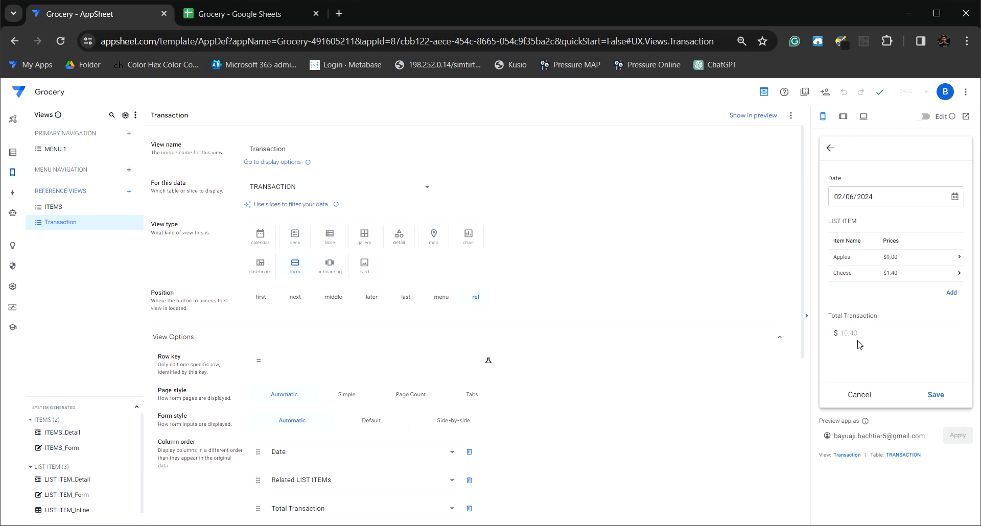
pyautogui.click(937, 394)
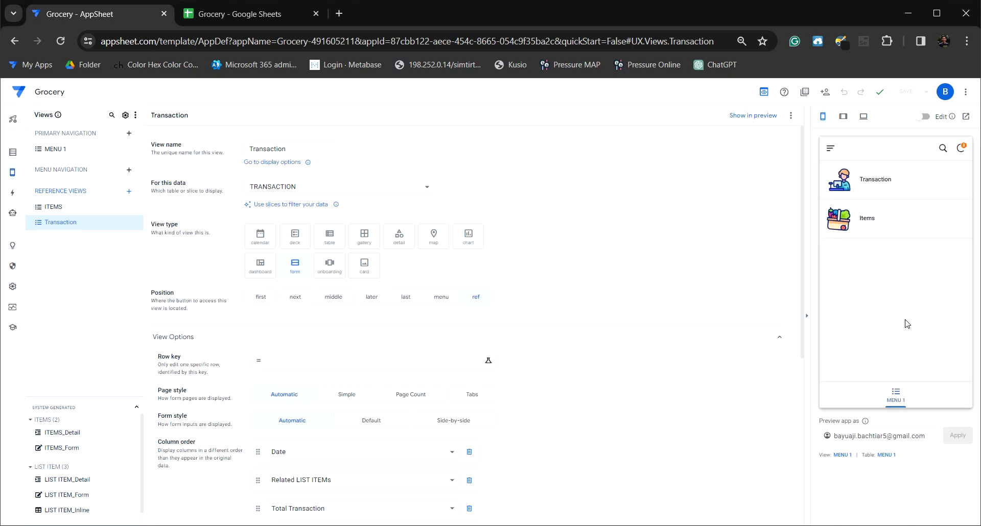